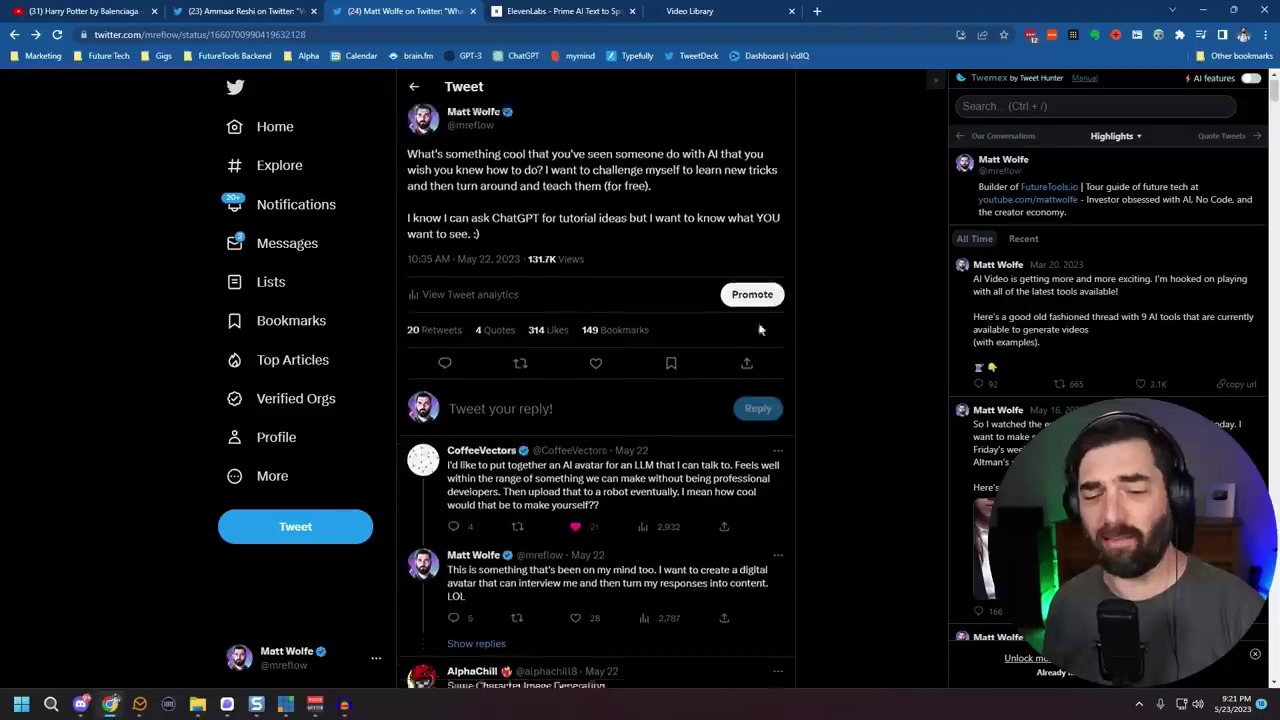
- Look through the replies to the AI tutorial request tweet and review Midjourney's monthly subscription plans
scroll(590, 387, down, 10)
drag(590, 387, 648, 390)
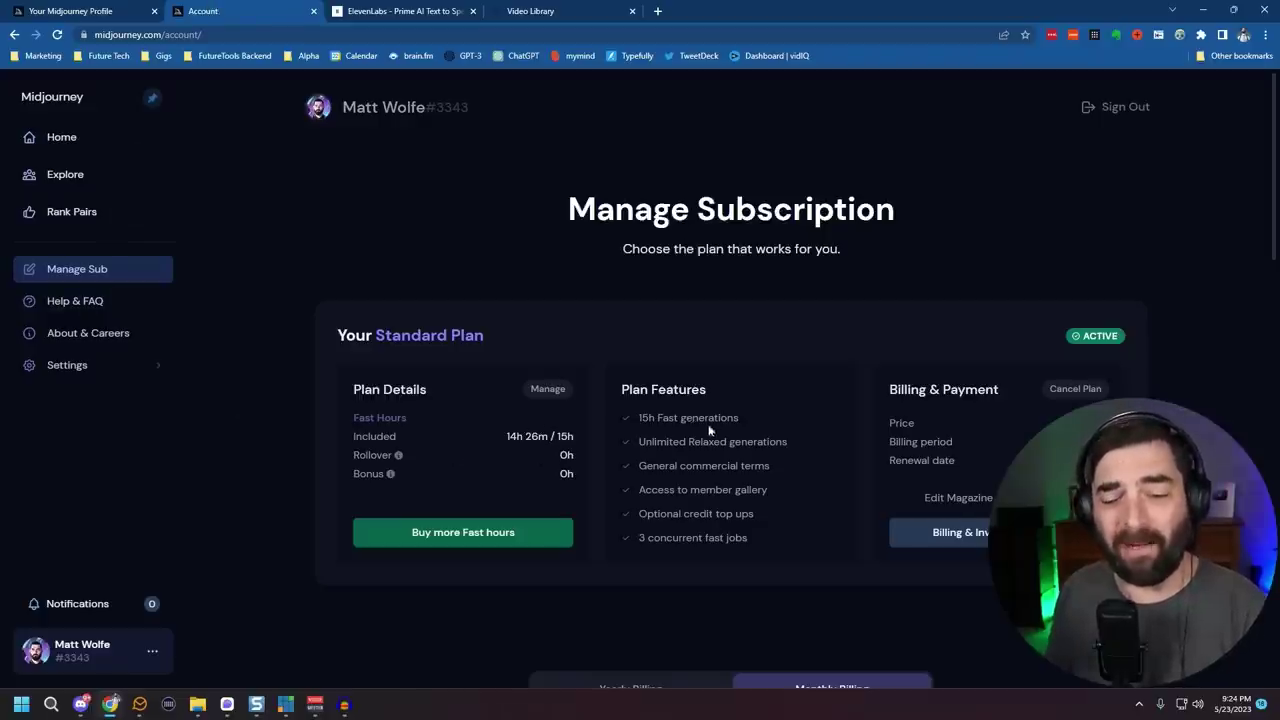
scroll(709, 428, down, 5)
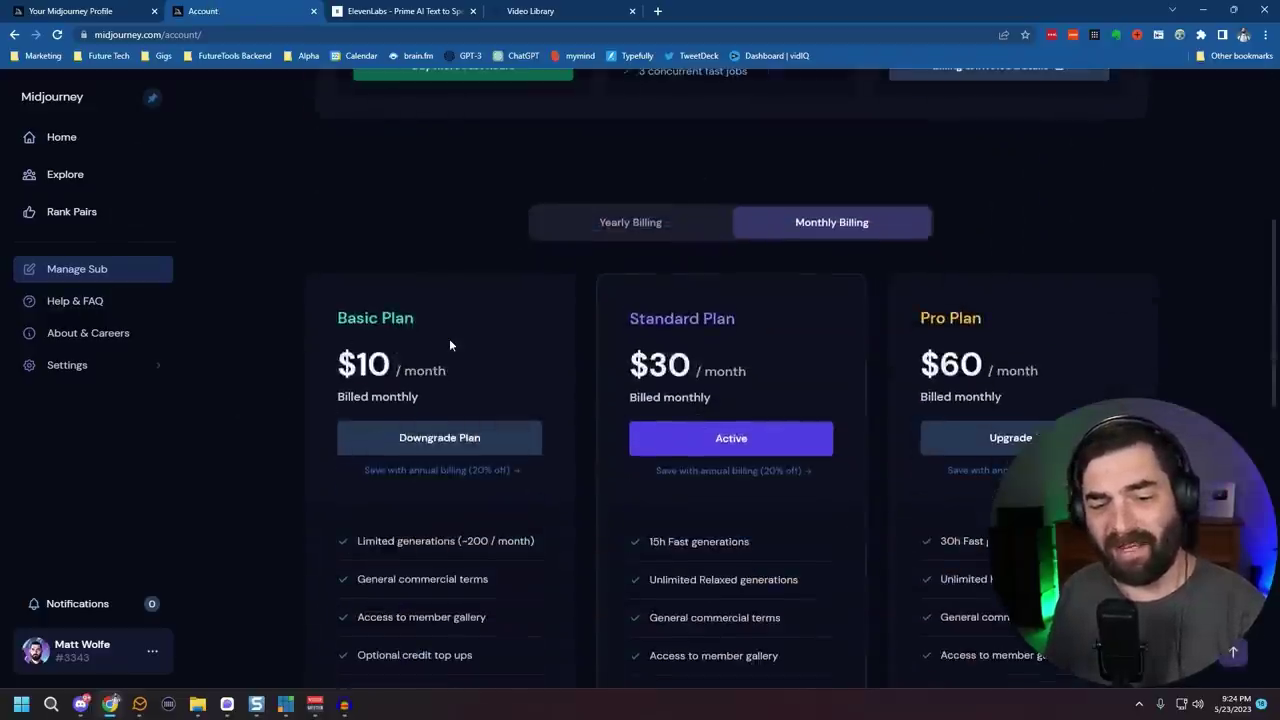
scroll(450, 345, down, 1)
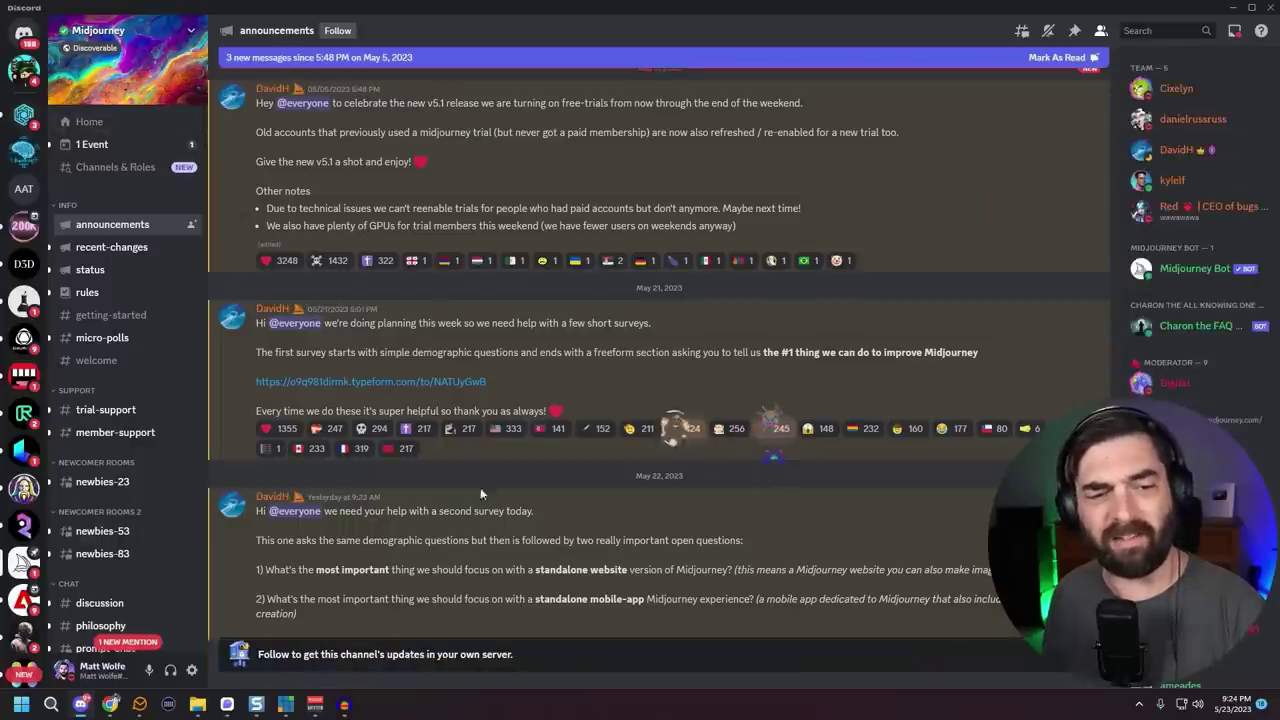
- Go to the newbies-23 channel of the Midjourney Discord server and start adding the Midjourney Bot to a server
click(110, 484)
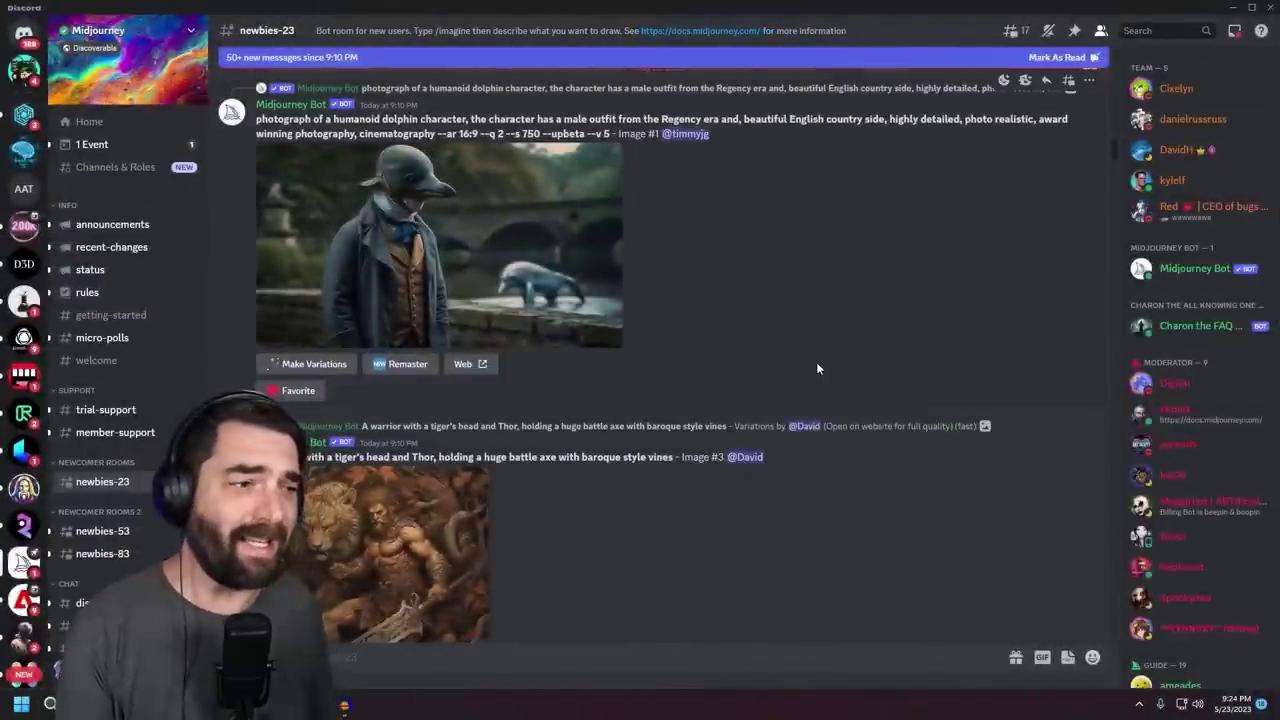
click(1180, 269)
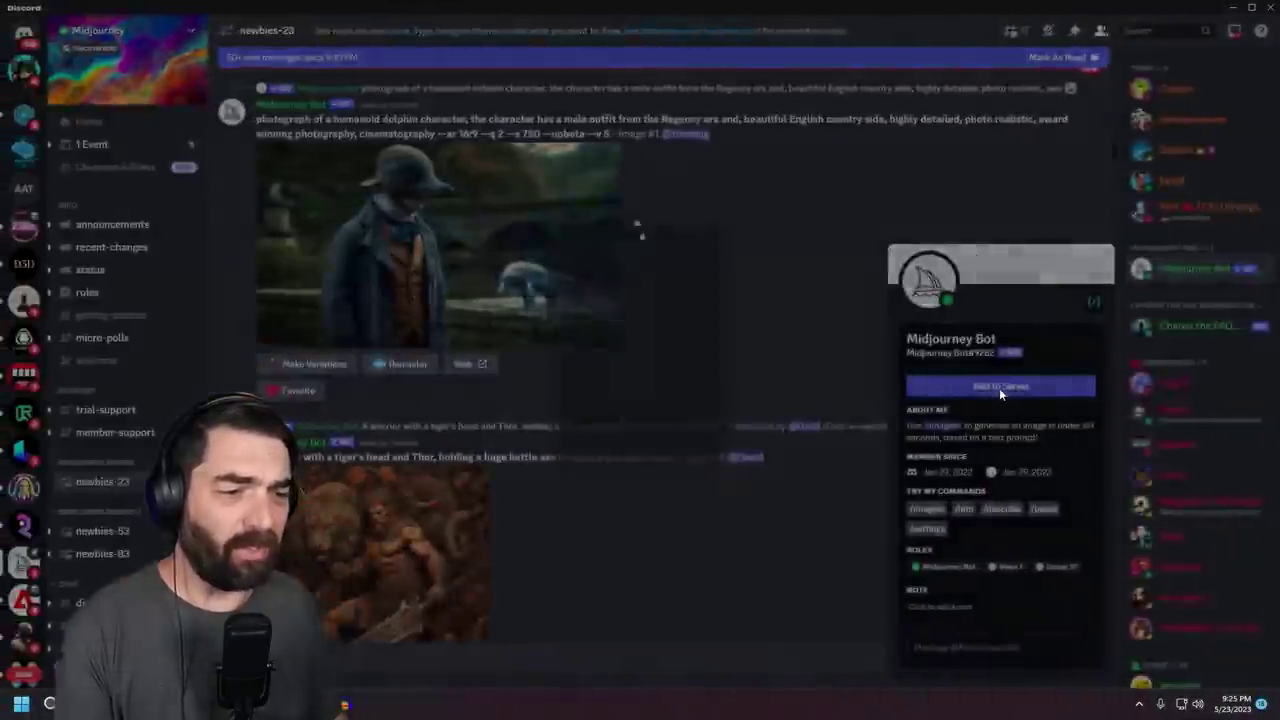
click(976, 396)
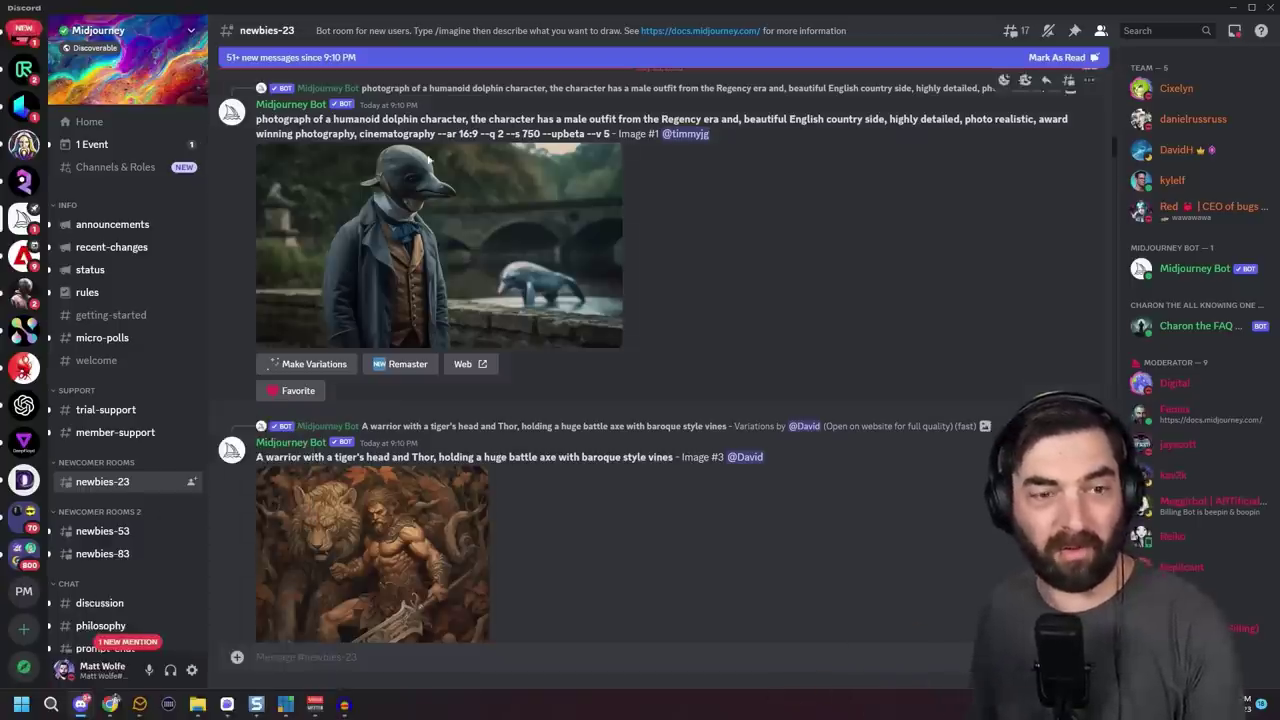
- Start creating a custom Discord server intended for me and my friends
click(22, 632)
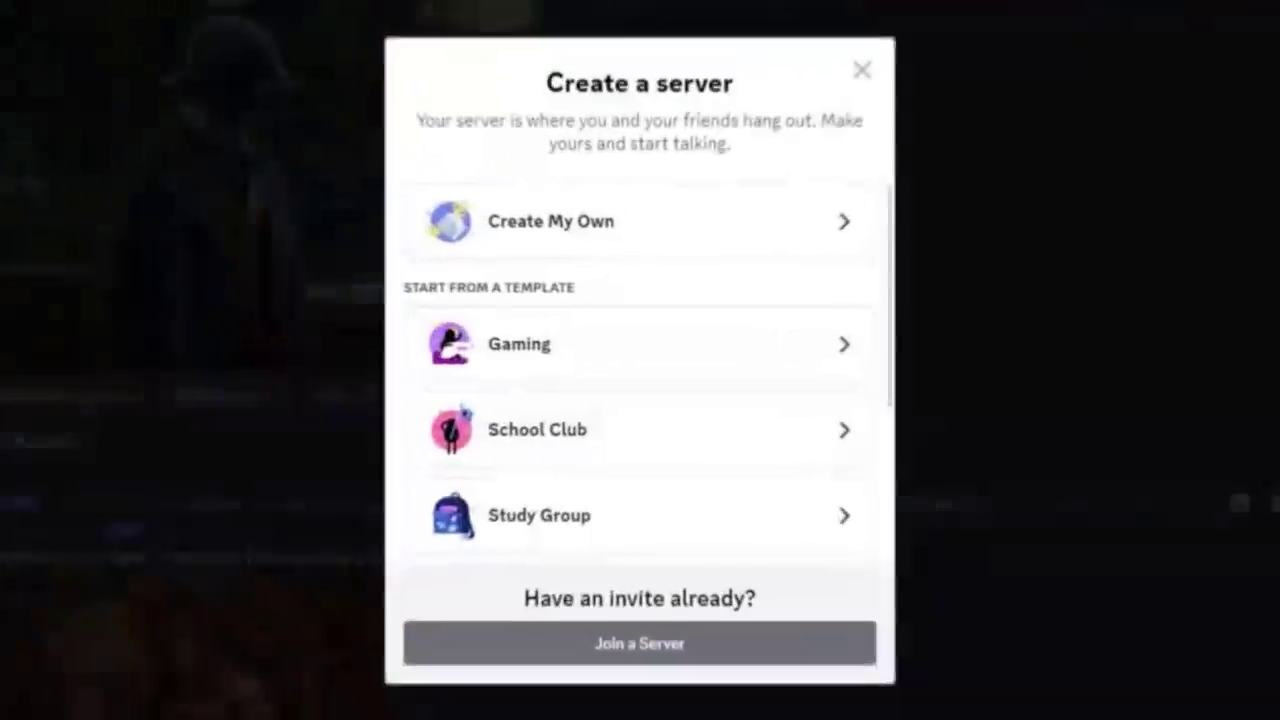
click(509, 234)
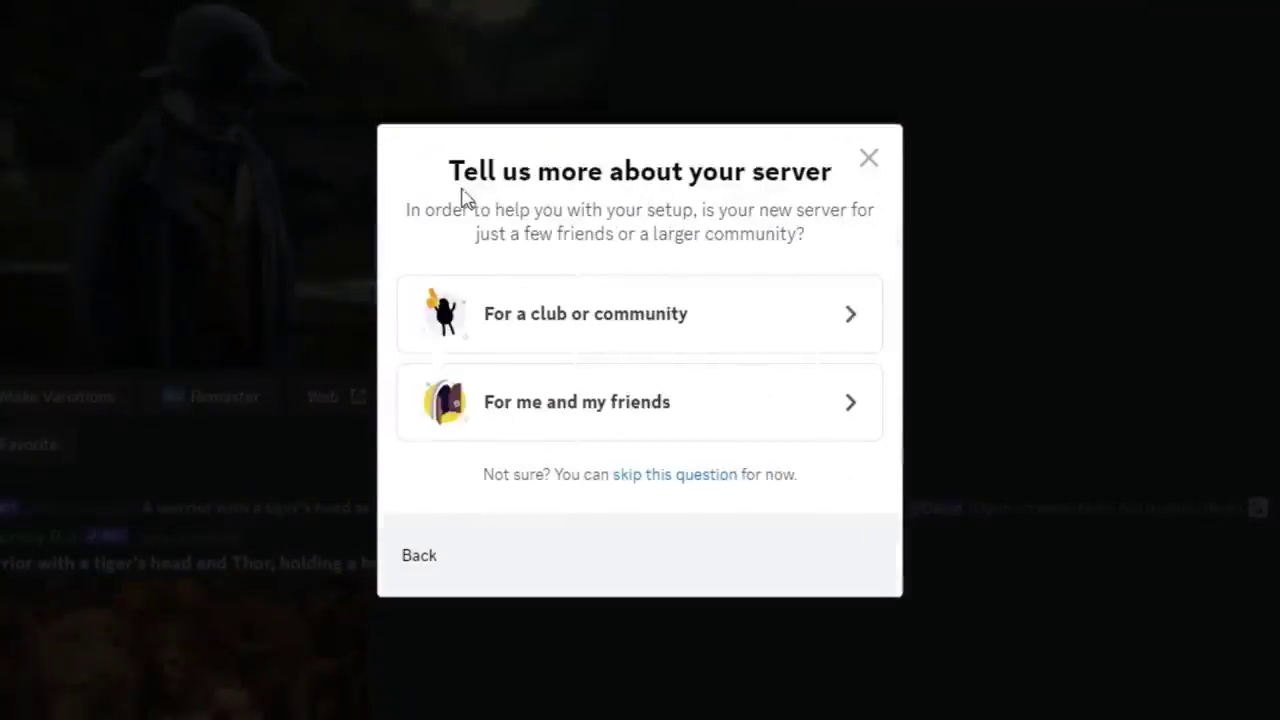
click(648, 436)
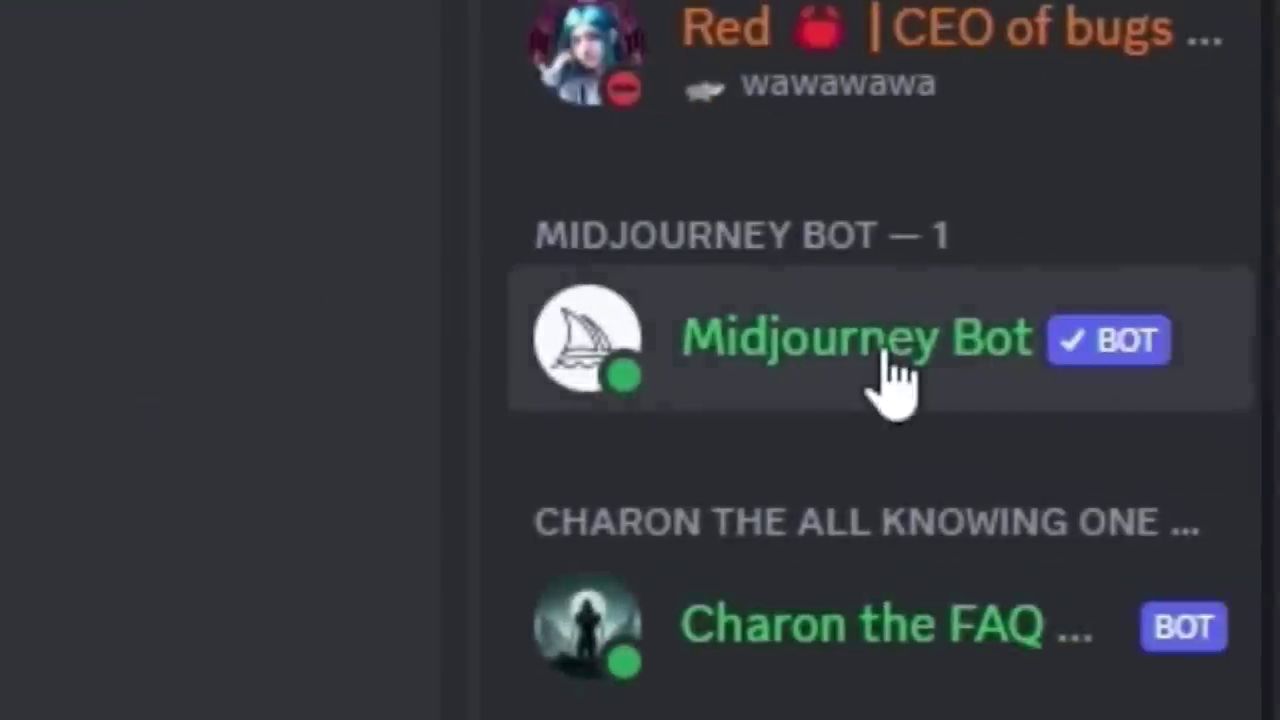
- Choose AI Art Tests as the server to add the Midjourney Bot to, and go to that server
click(894, 374)
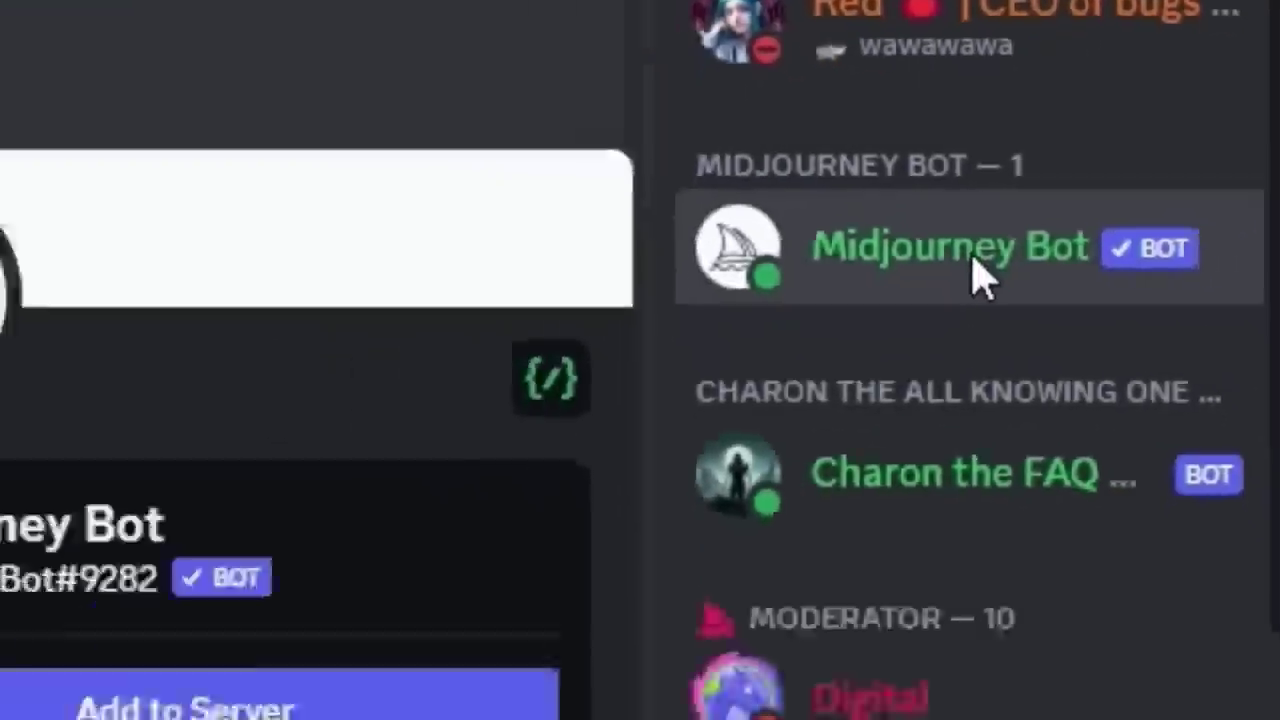
click(150, 705)
click(684, 463)
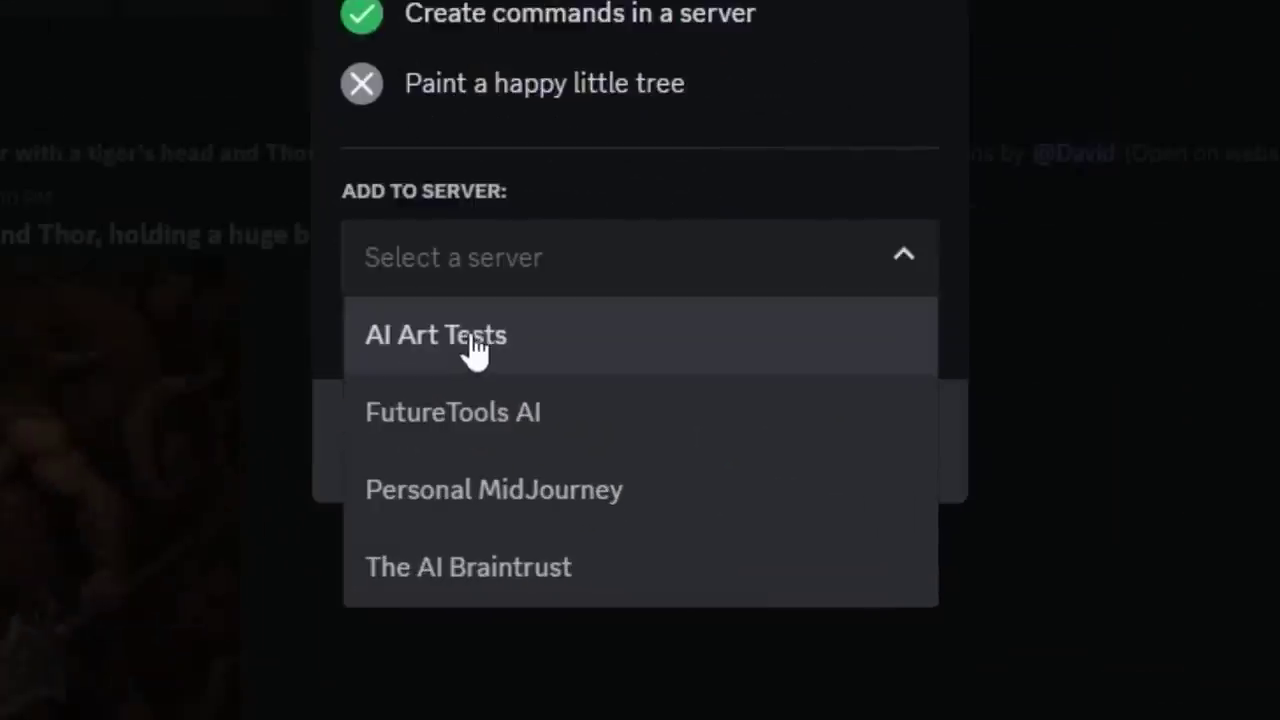
click(518, 370)
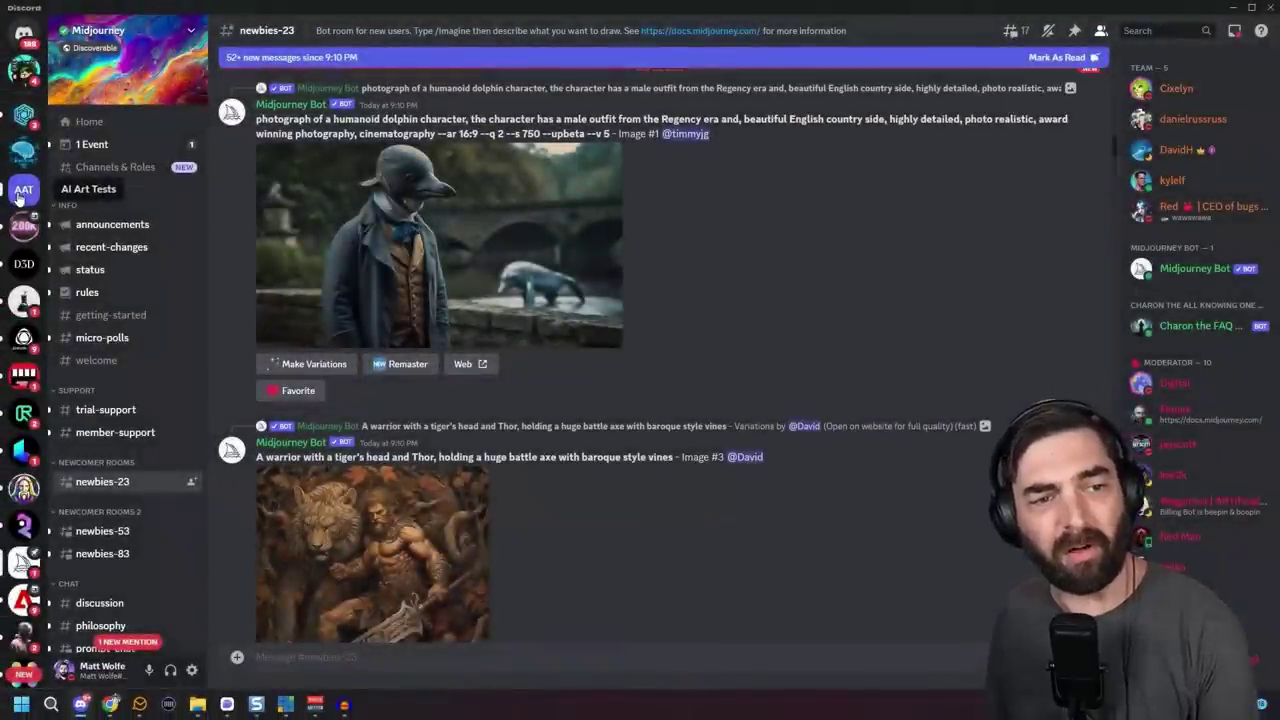
click(20, 196)
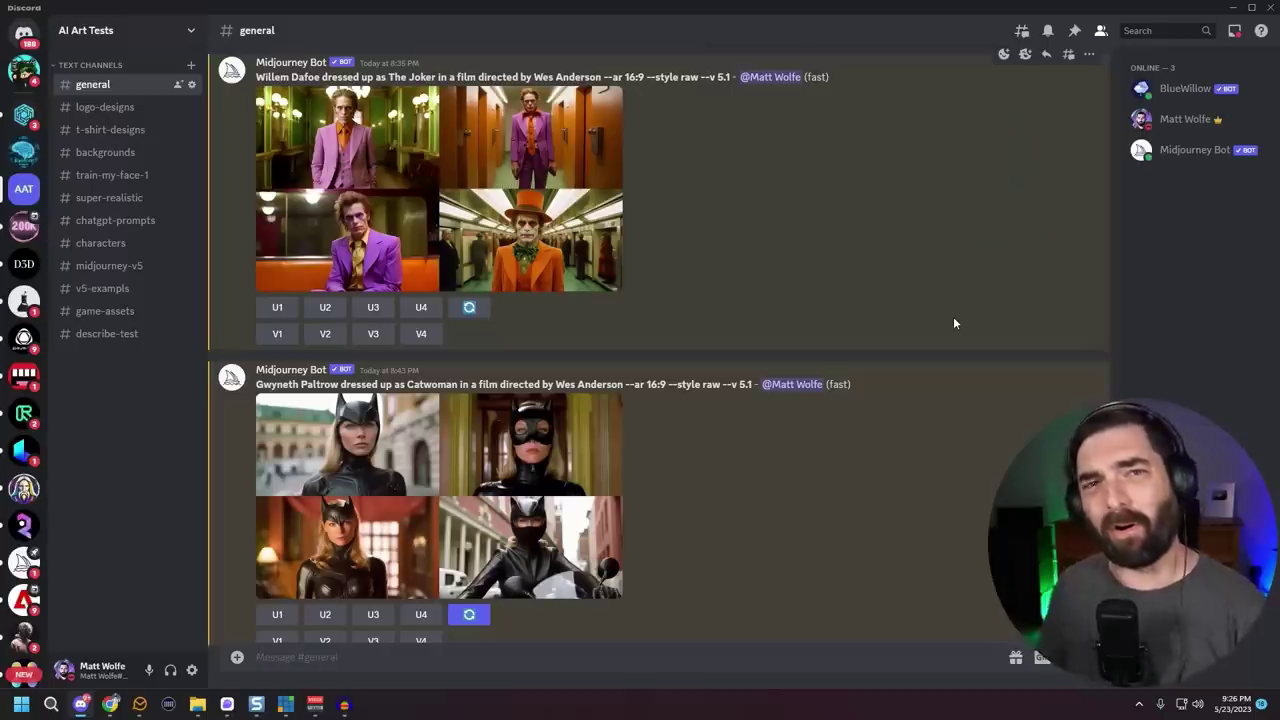
- Upscale the first image of the Willem Dafoe Joker grid and enlarge the Gwyneth Paltrow Catwoman grid for inspection
click(590, 250)
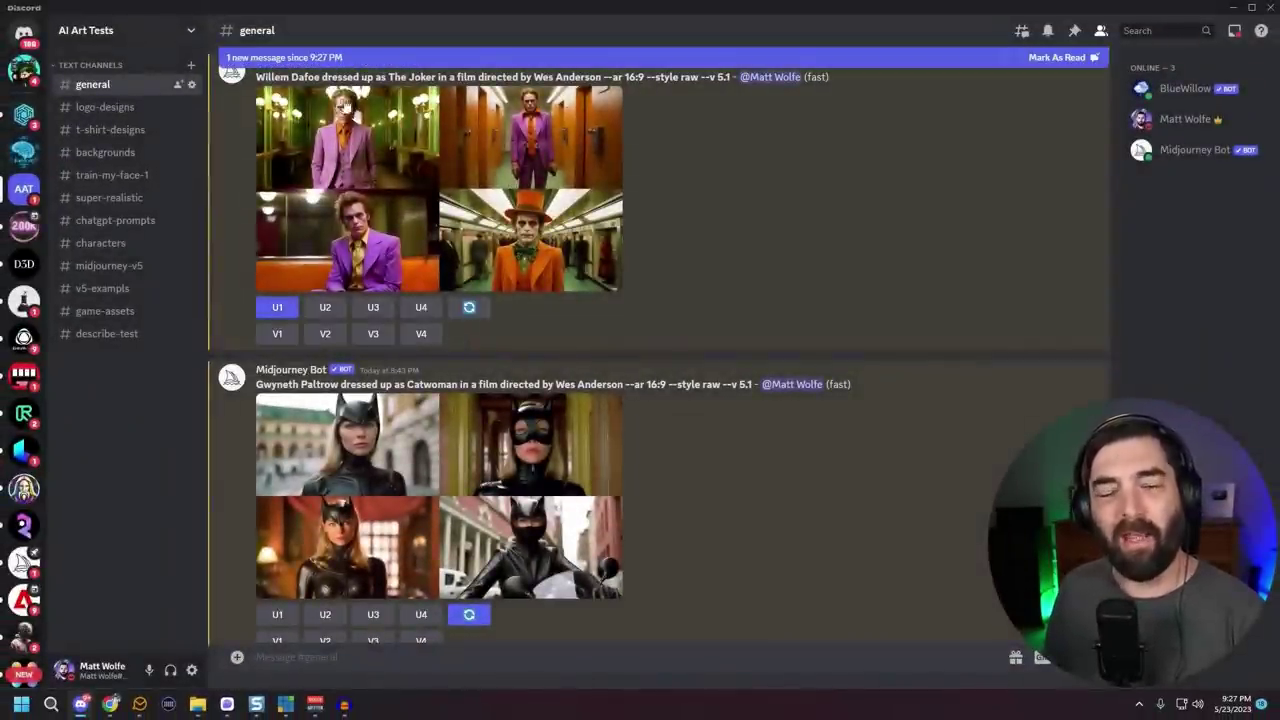
scroll(886, 297, down, 3)
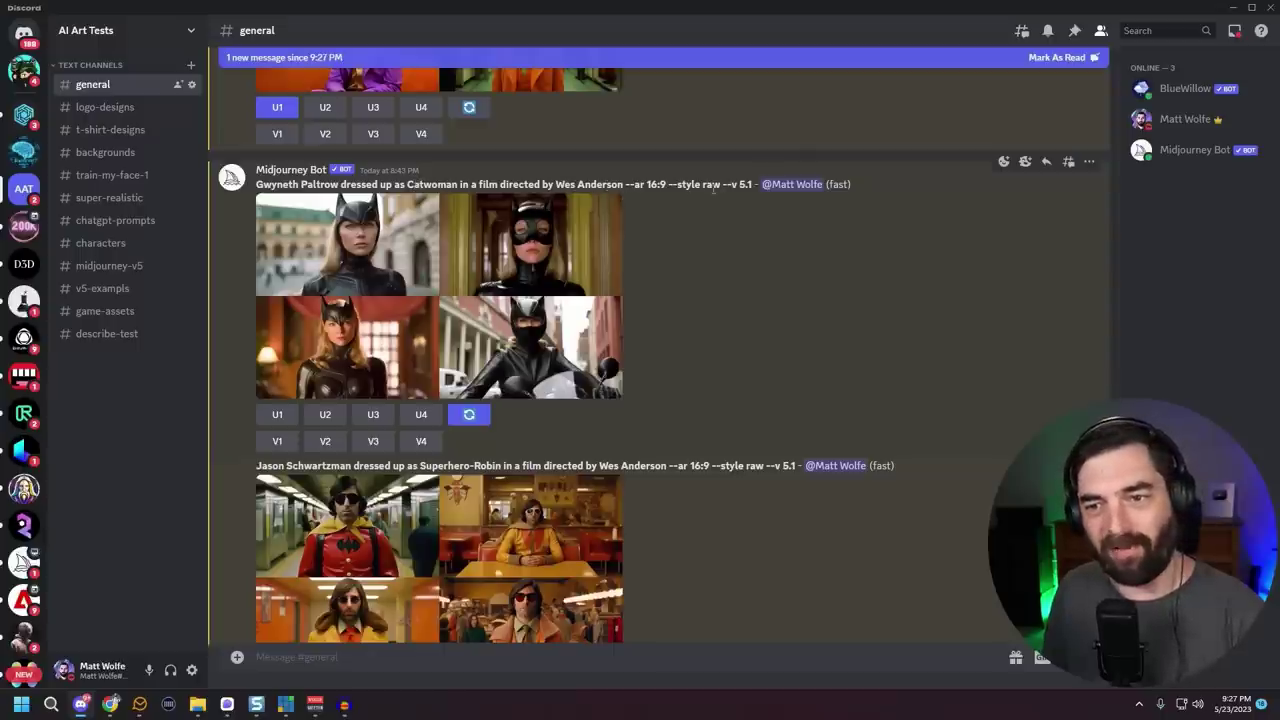
click(453, 298)
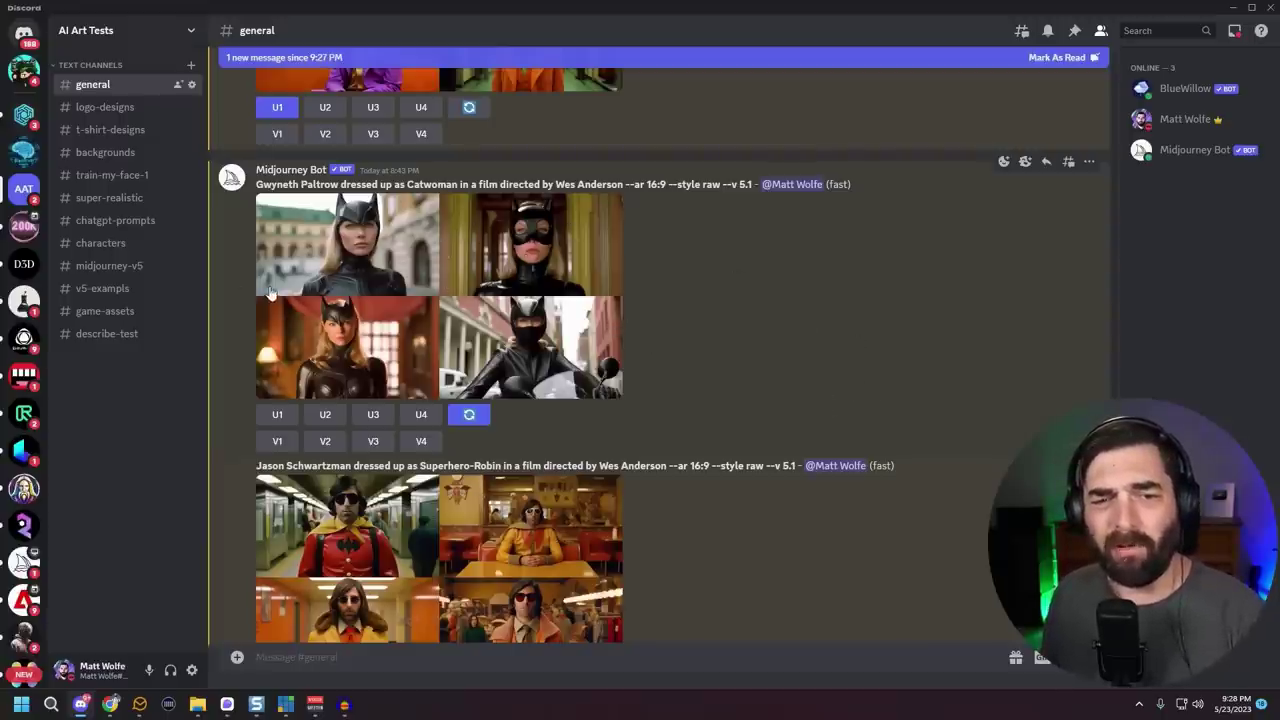
click(532, 262)
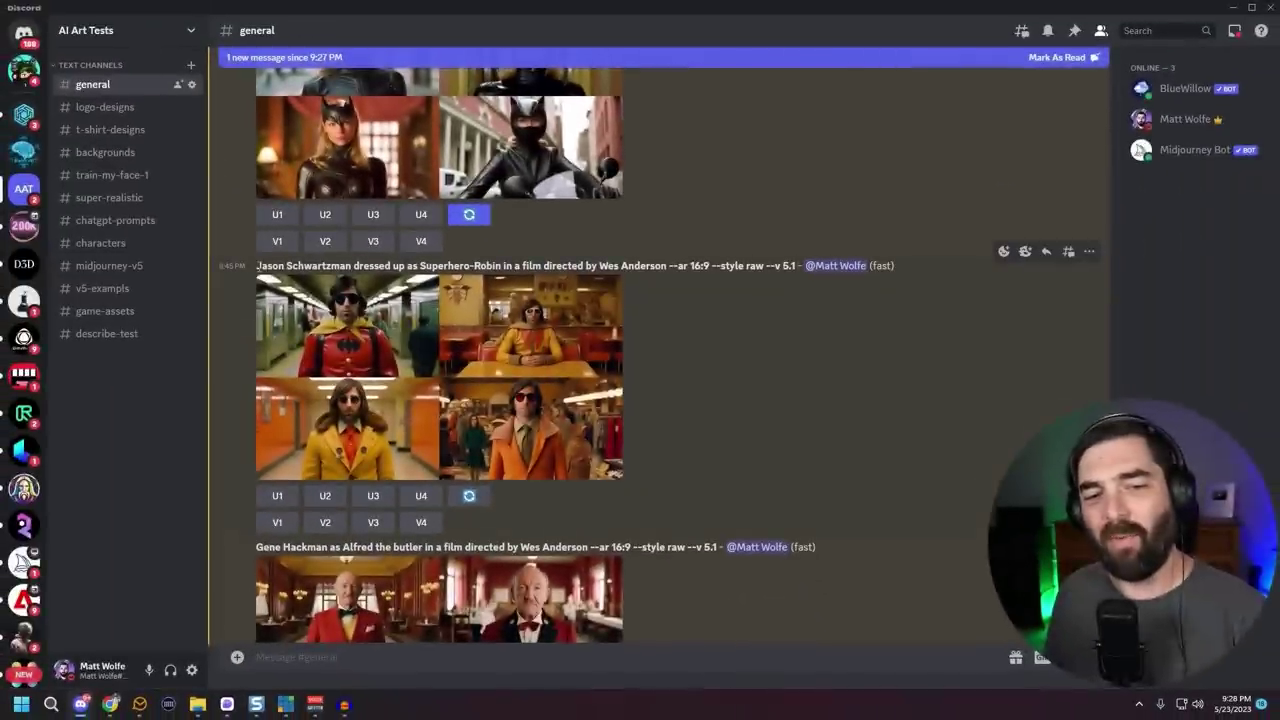
- Inspect the Jason Schwartzman Superhero-Robin grid at full size and upscale its first image
scroll(440, 380, up, 1)
drag(257, 301, 281, 302)
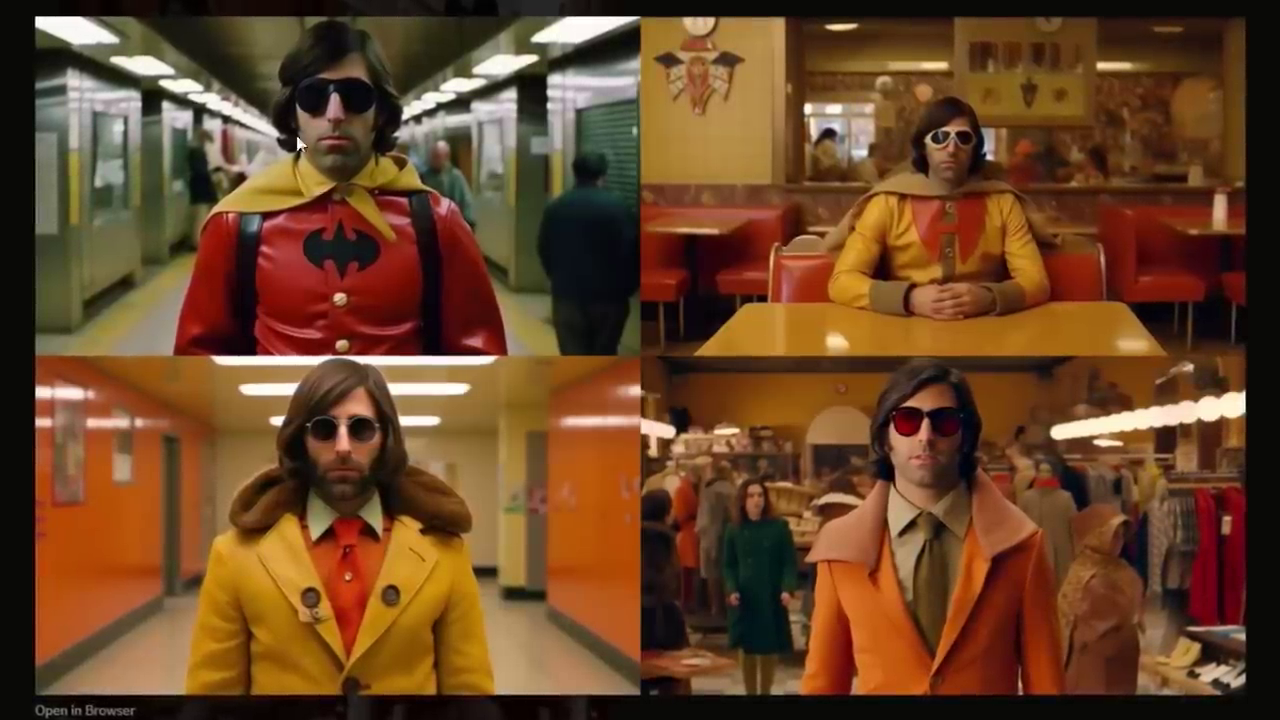
key(Escape)
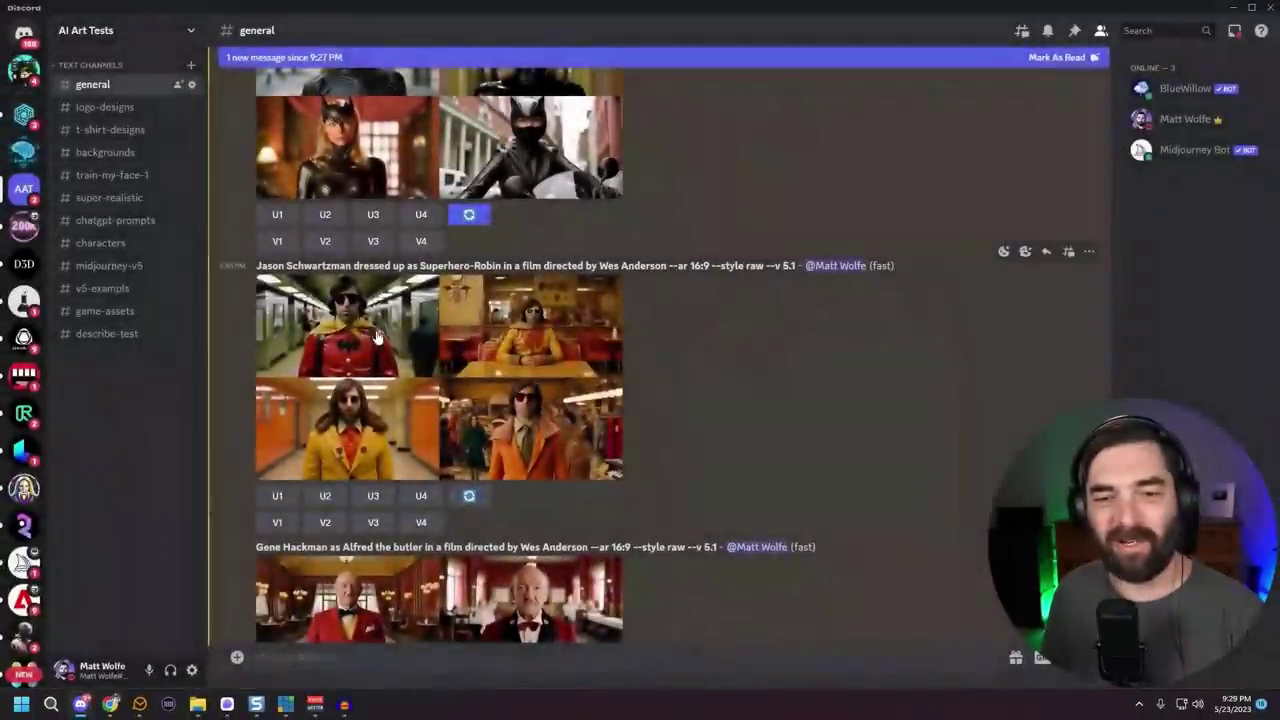
click(277, 495)
- Highlight "--ar 16:9 --style raw" in the Gene Hackman Alfred prompt, enlarge its grid and upscale the second image
scroll(312, 397, down, 3)
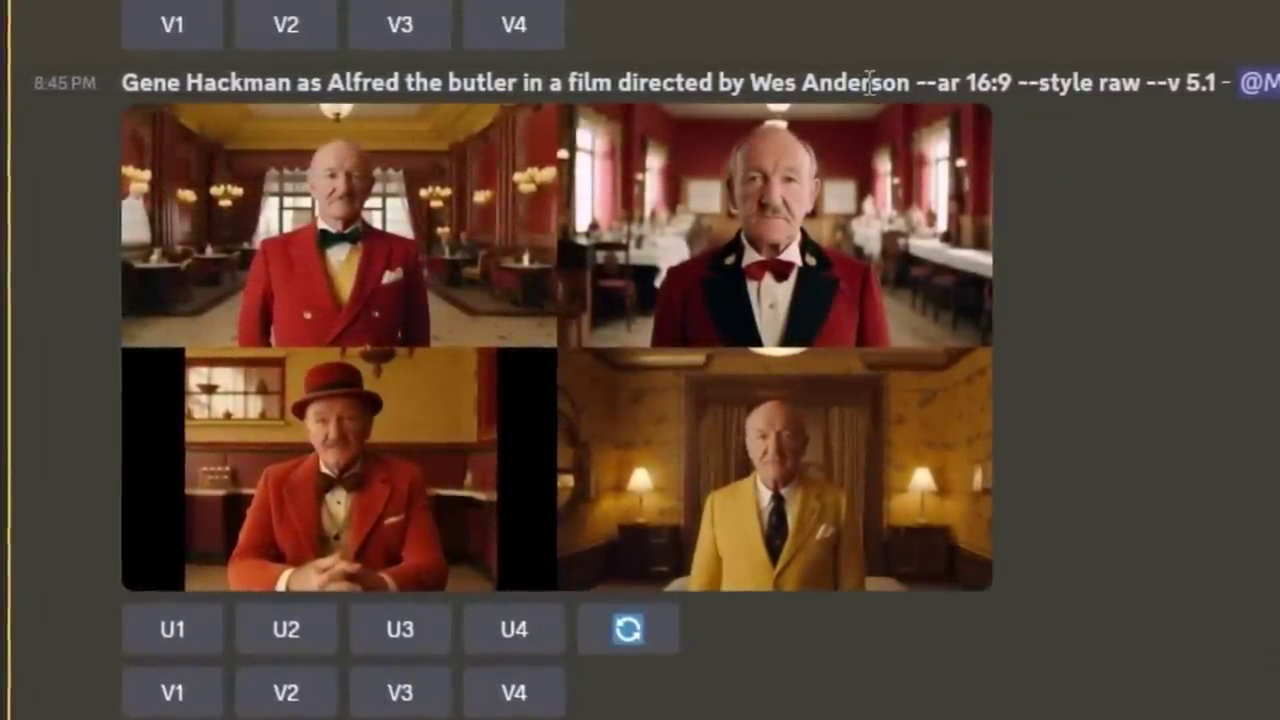
drag(914, 84, 1138, 82)
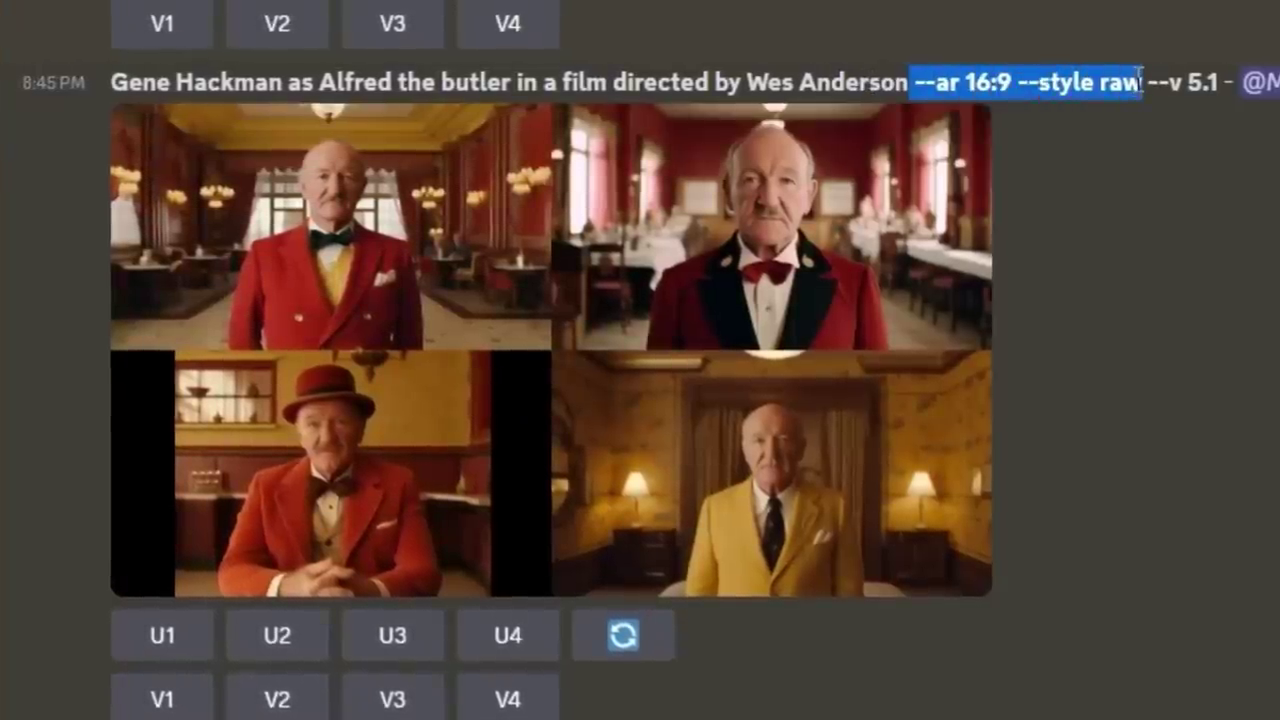
click(711, 357)
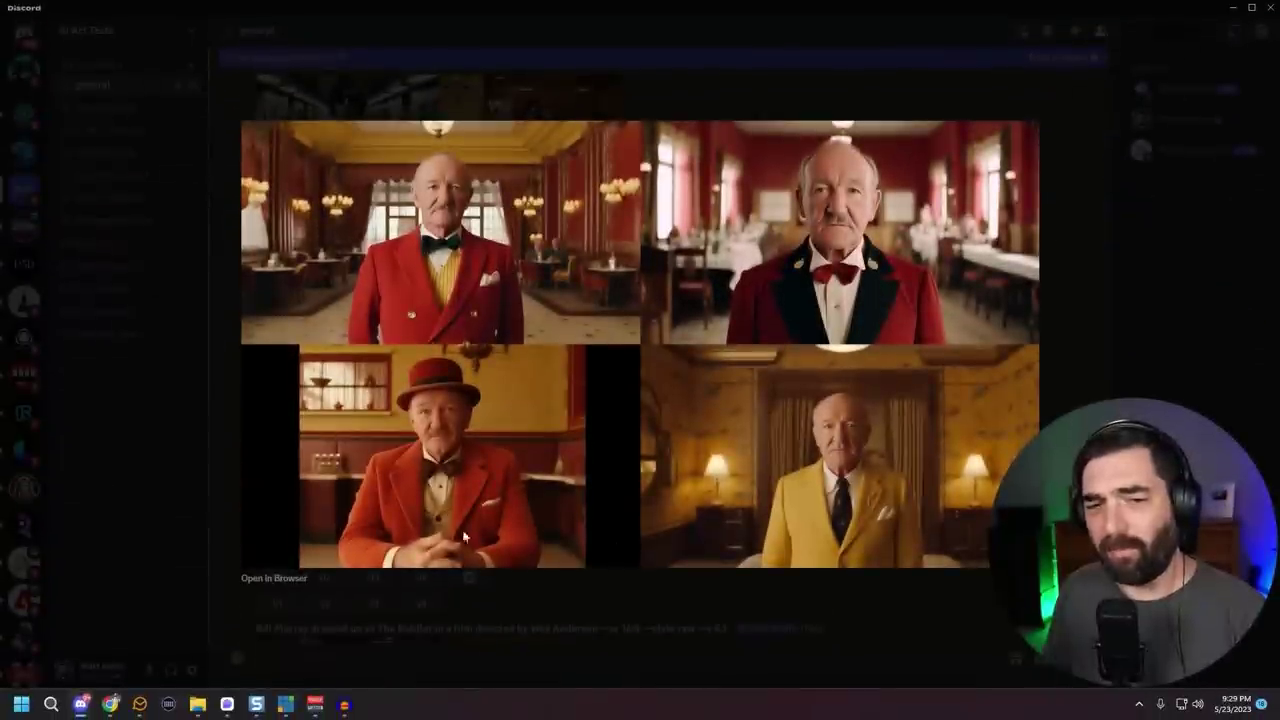
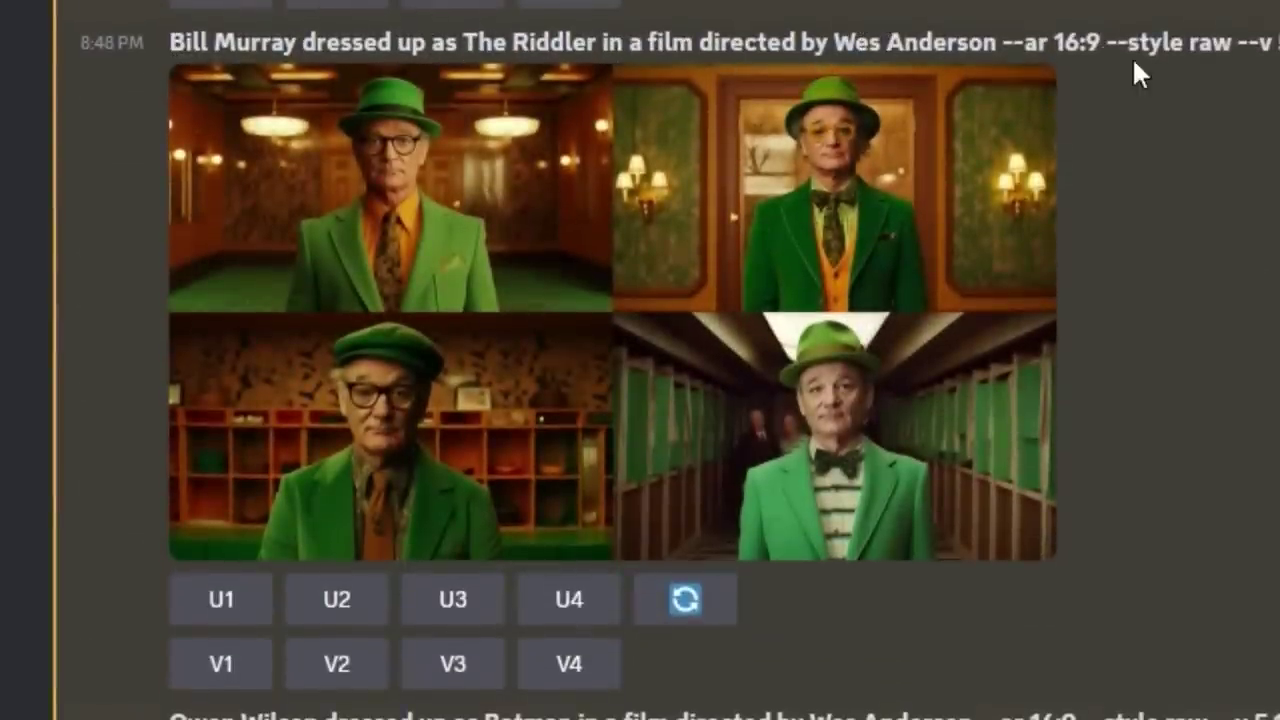
- Upscale the second image of the Bill Murray Riddler grid and enlarge the first Owen Wilson Batman grid
click(1030, 90)
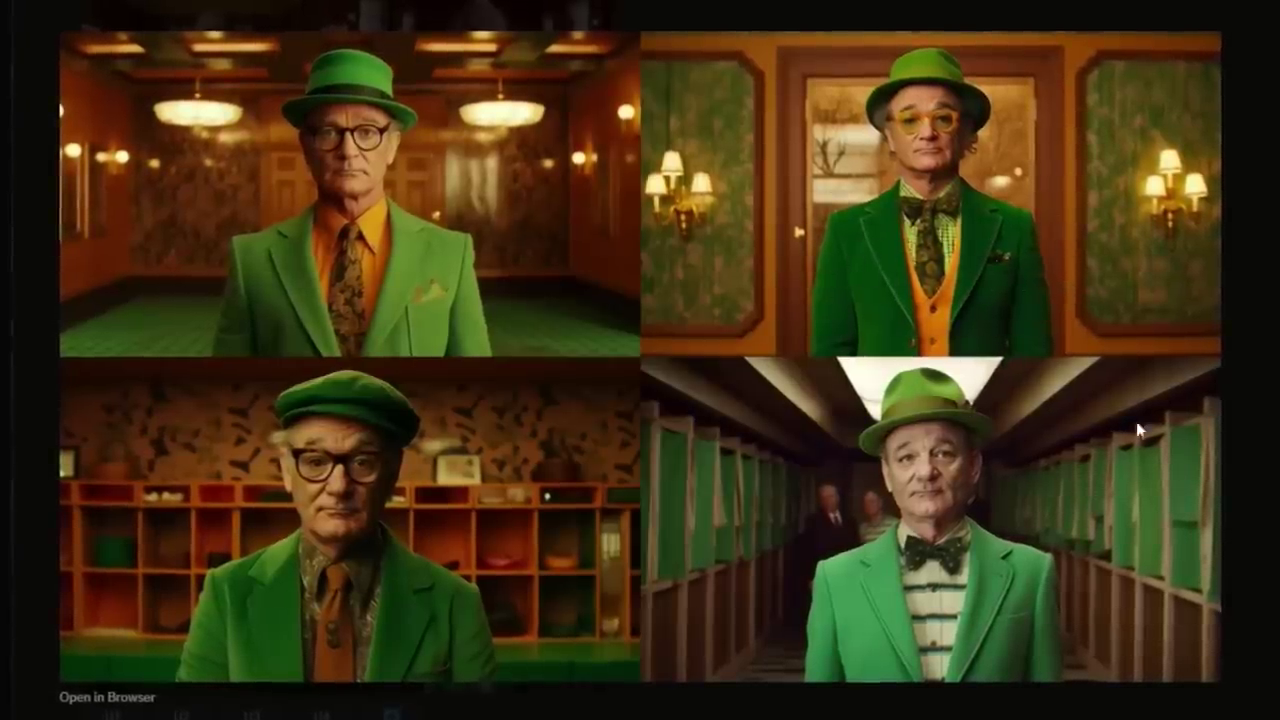
key(Escape)
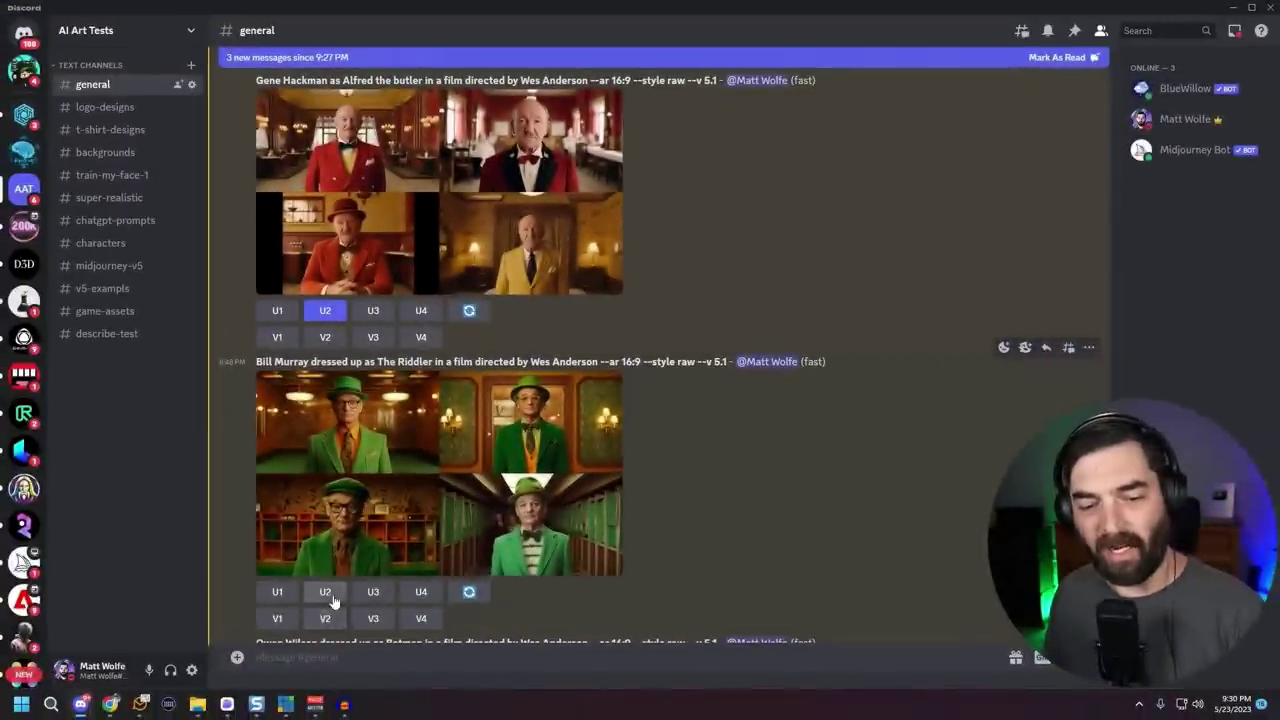
scroll(731, 463, down, 4)
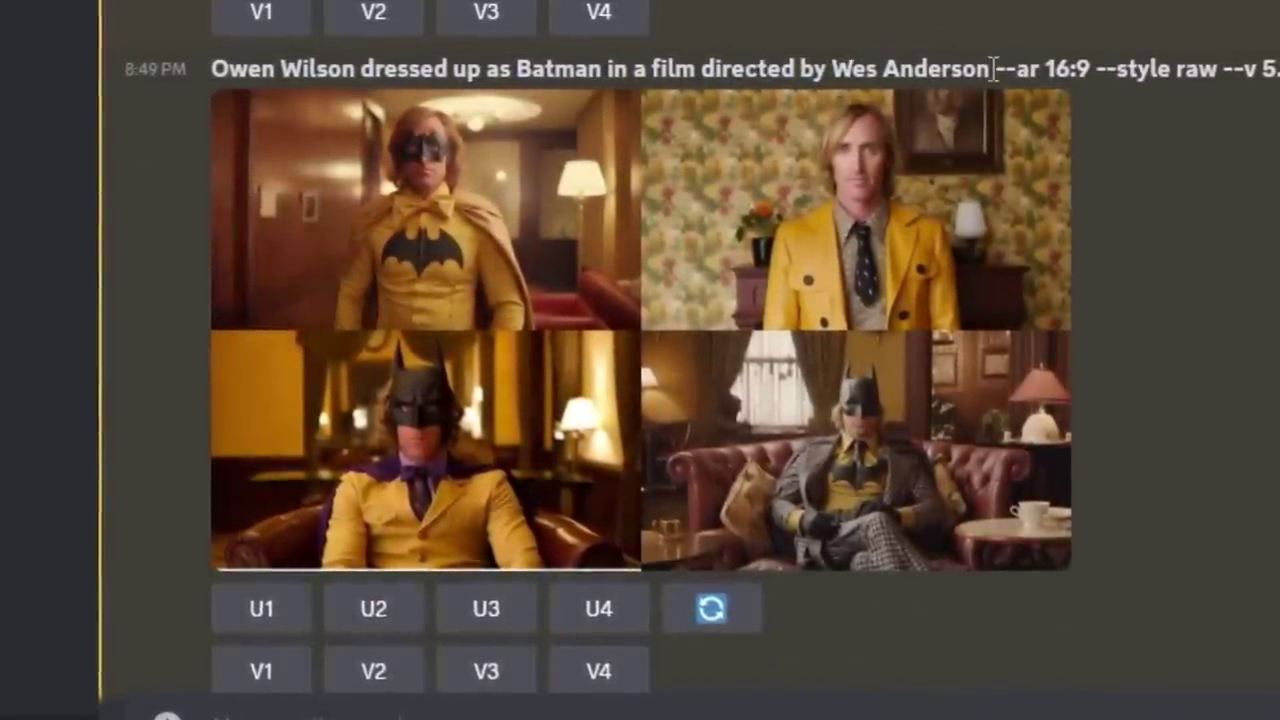
click(660, 455)
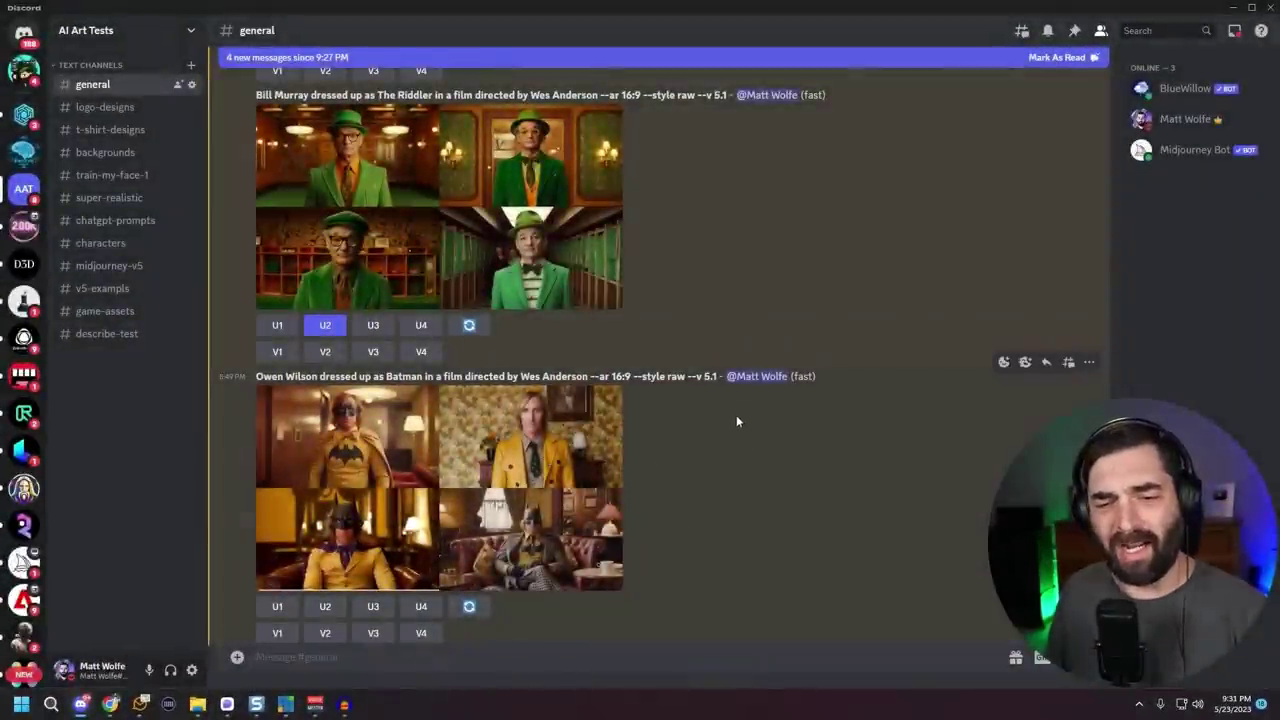
- Enlarge the grid of Owen Wilson in a black Batman outfit and upscale its third image
scroll(770, 418, down, 3)
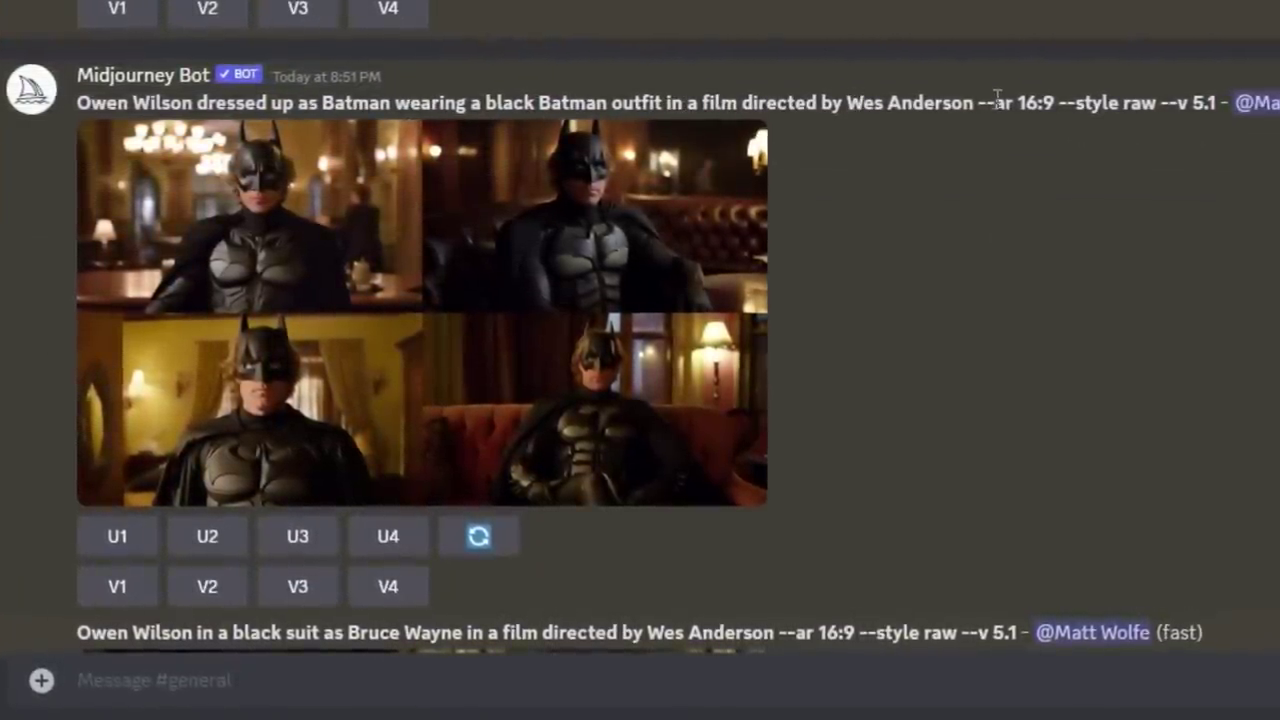
click(608, 363)
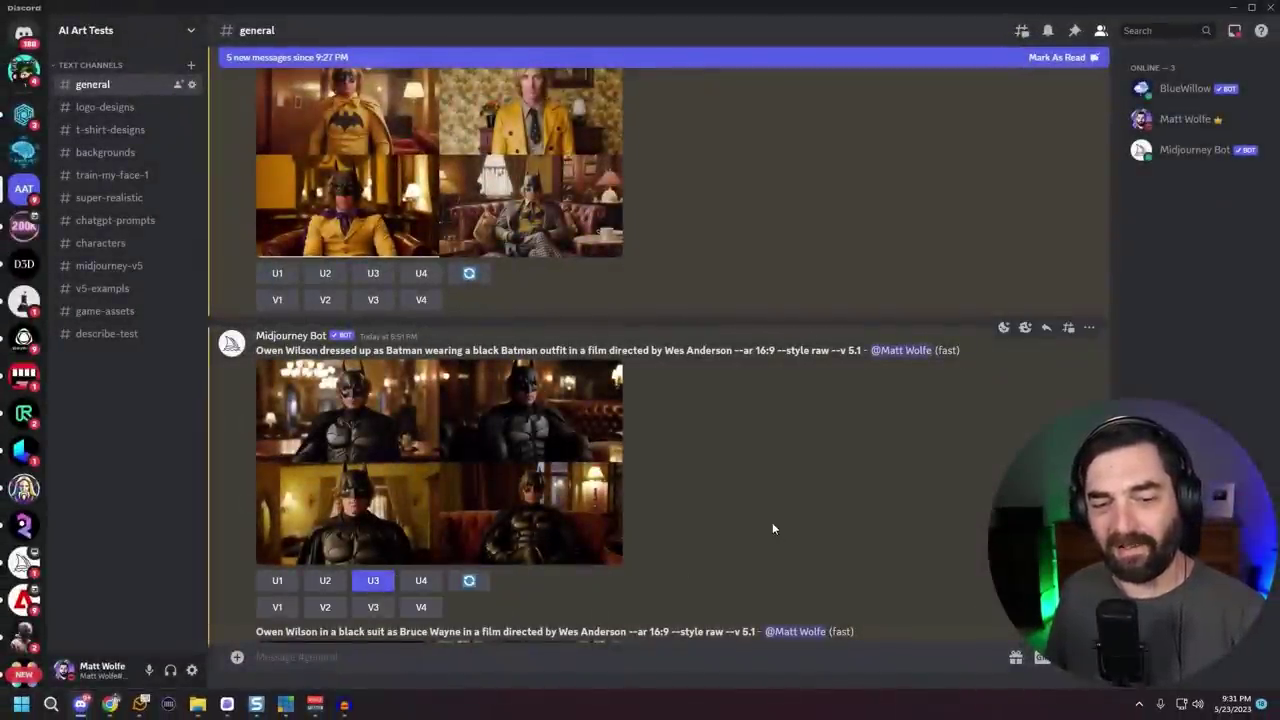
- Inspect the grid of Owen Wilson in a black suit as Bruce Wayne and upscale its third image
scroll(772, 522, down, 4)
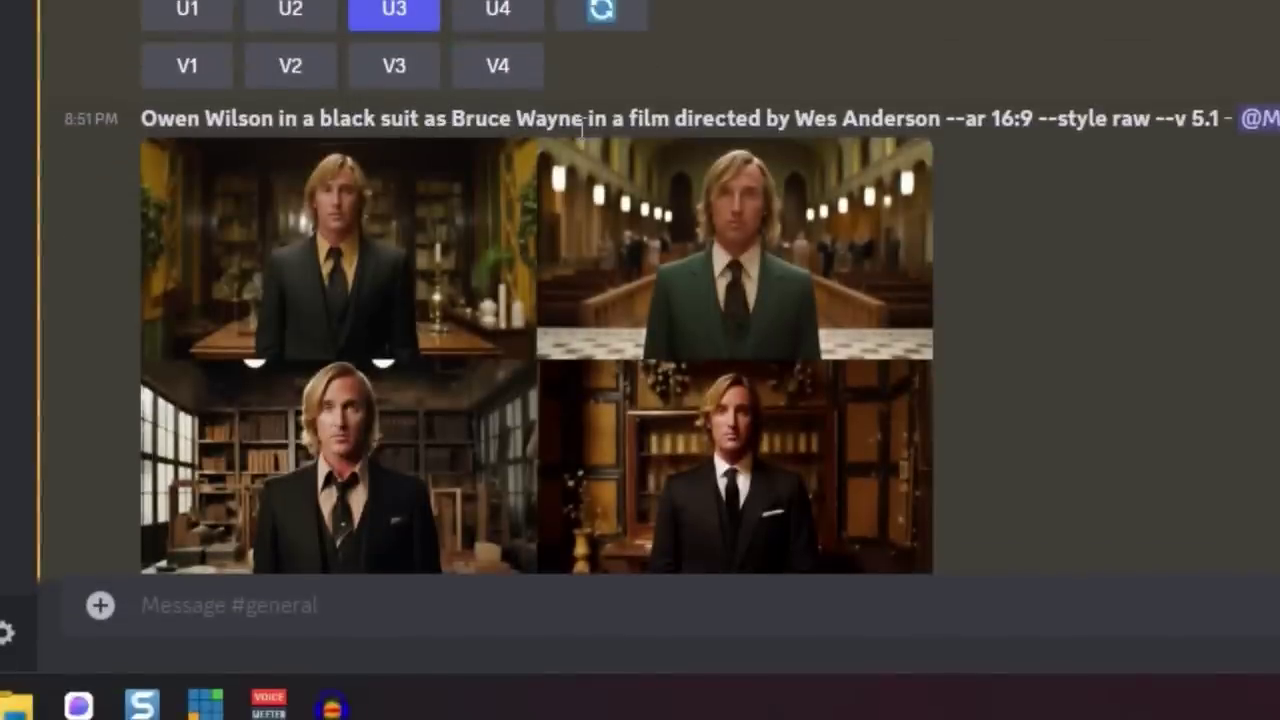
click(707, 251)
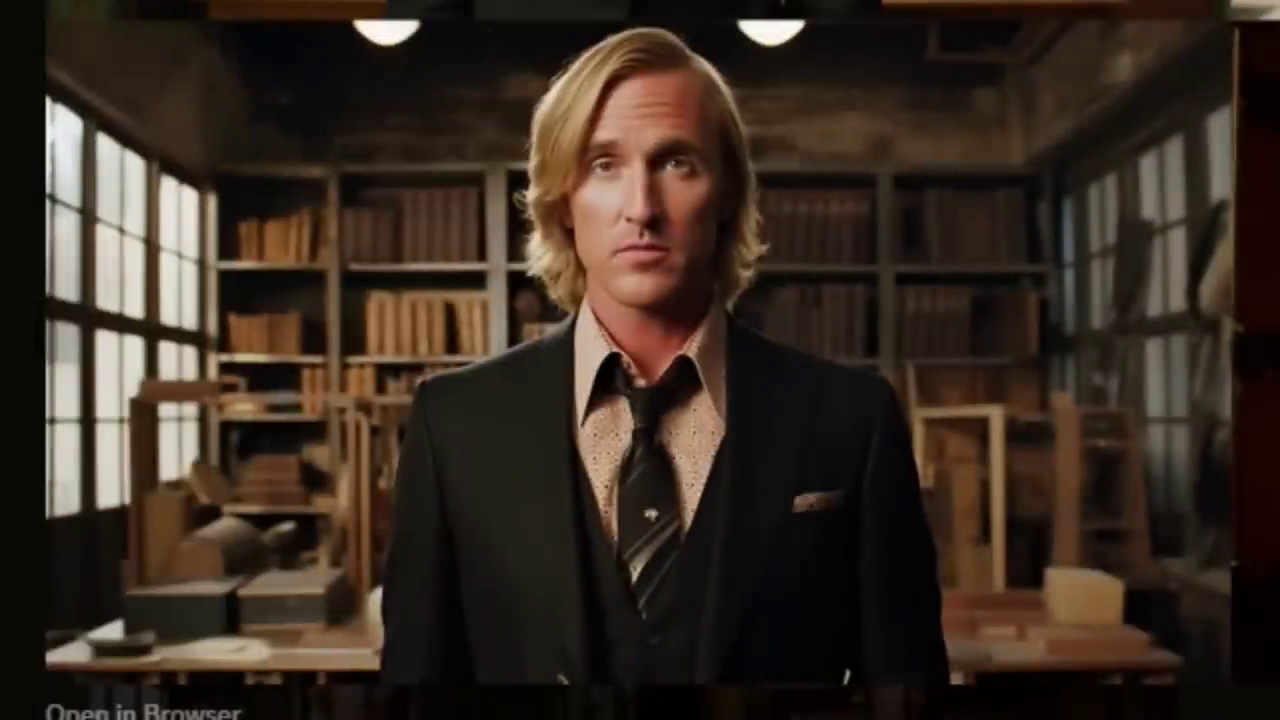
key(Escape)
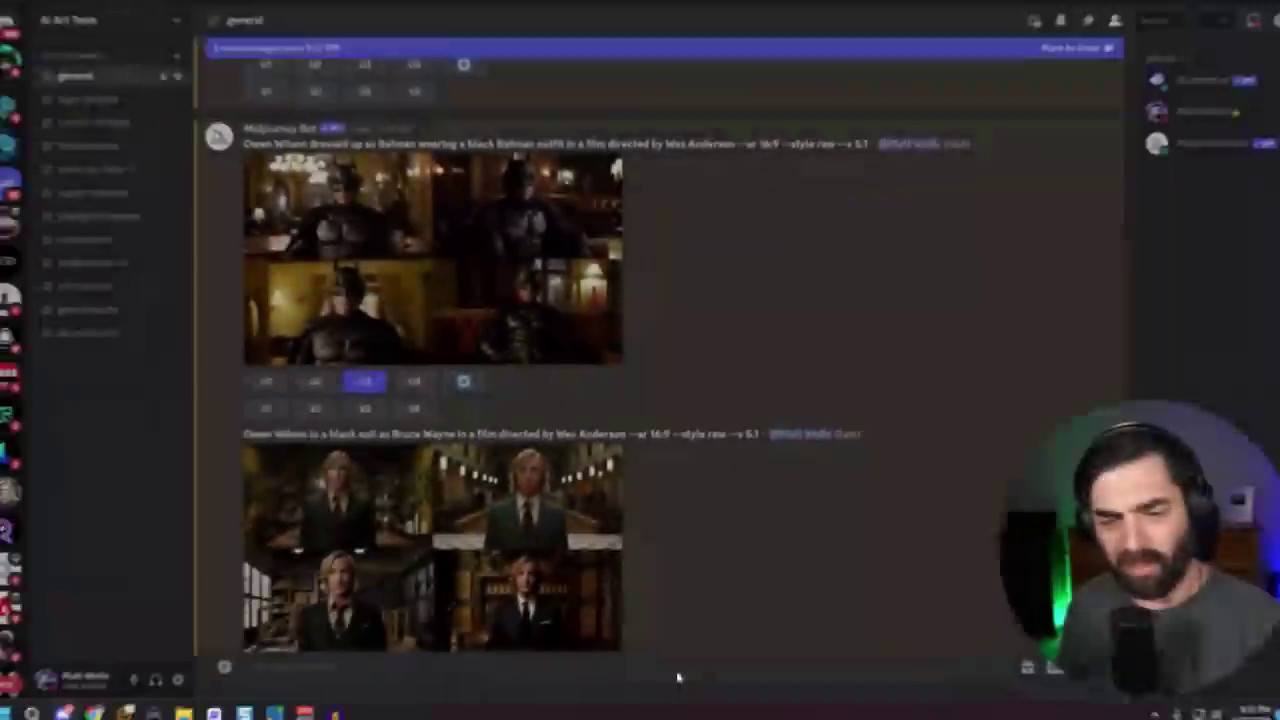
scroll(370, 587, down, 1)
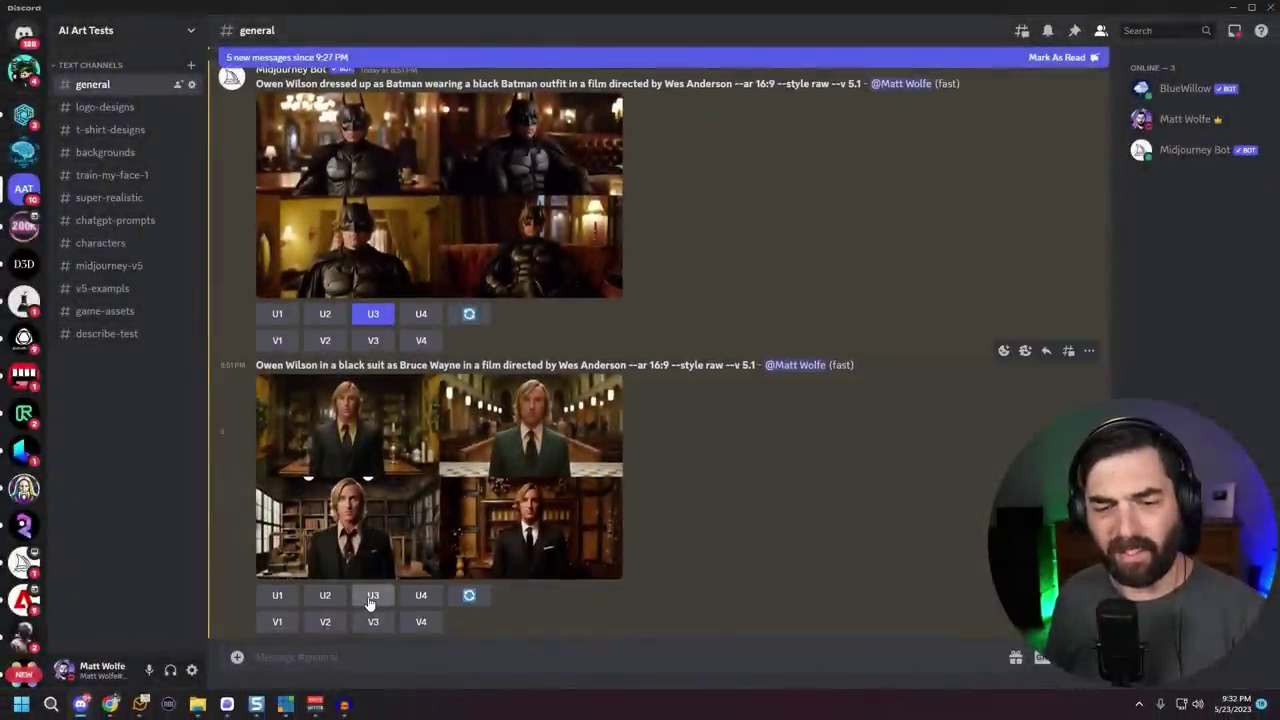
click(372, 596)
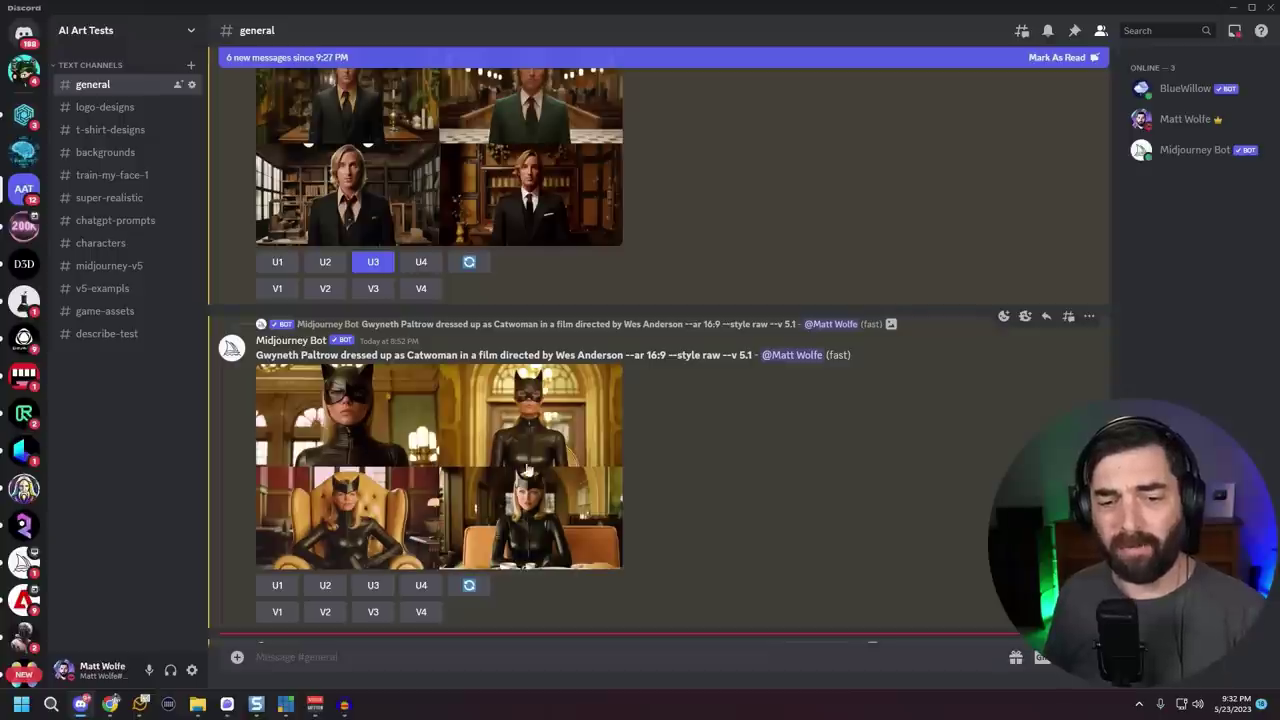
- Inspect the Gwyneth Paltrow Catwoman grid, upscale its second image and enlarge the upscaled Willem Dafoe Joker image
click(429, 510)
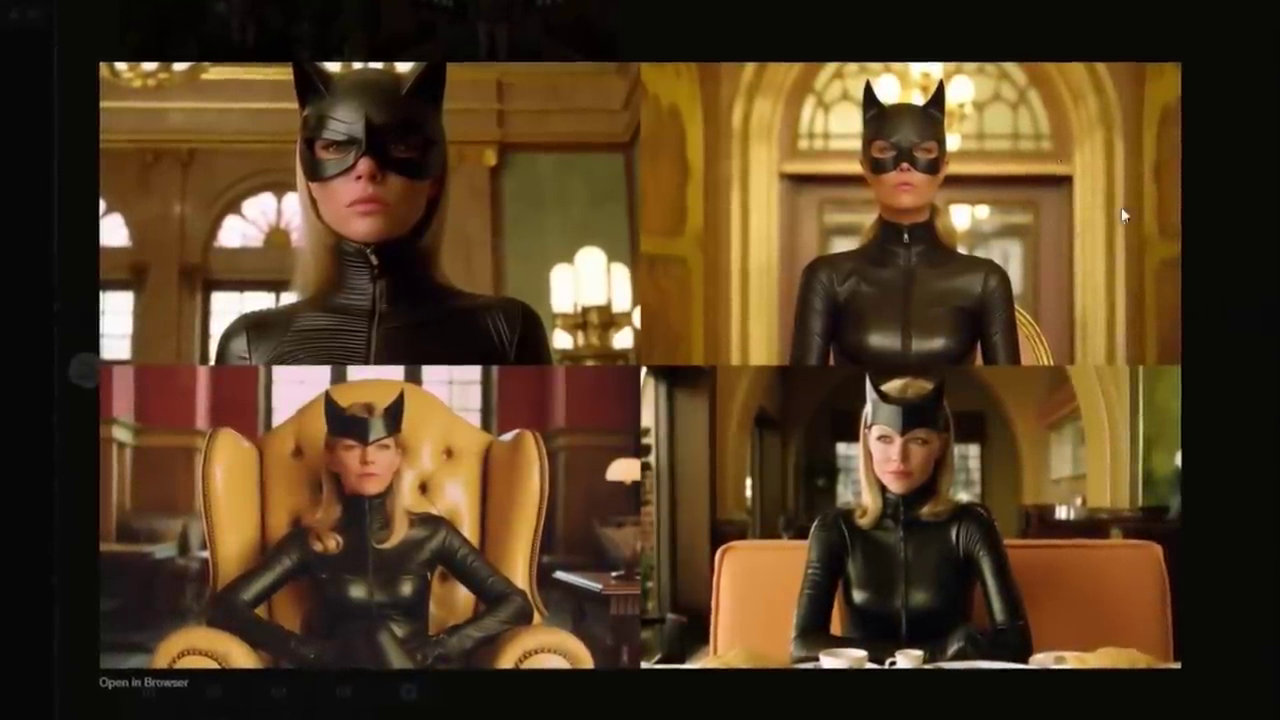
click(1222, 234)
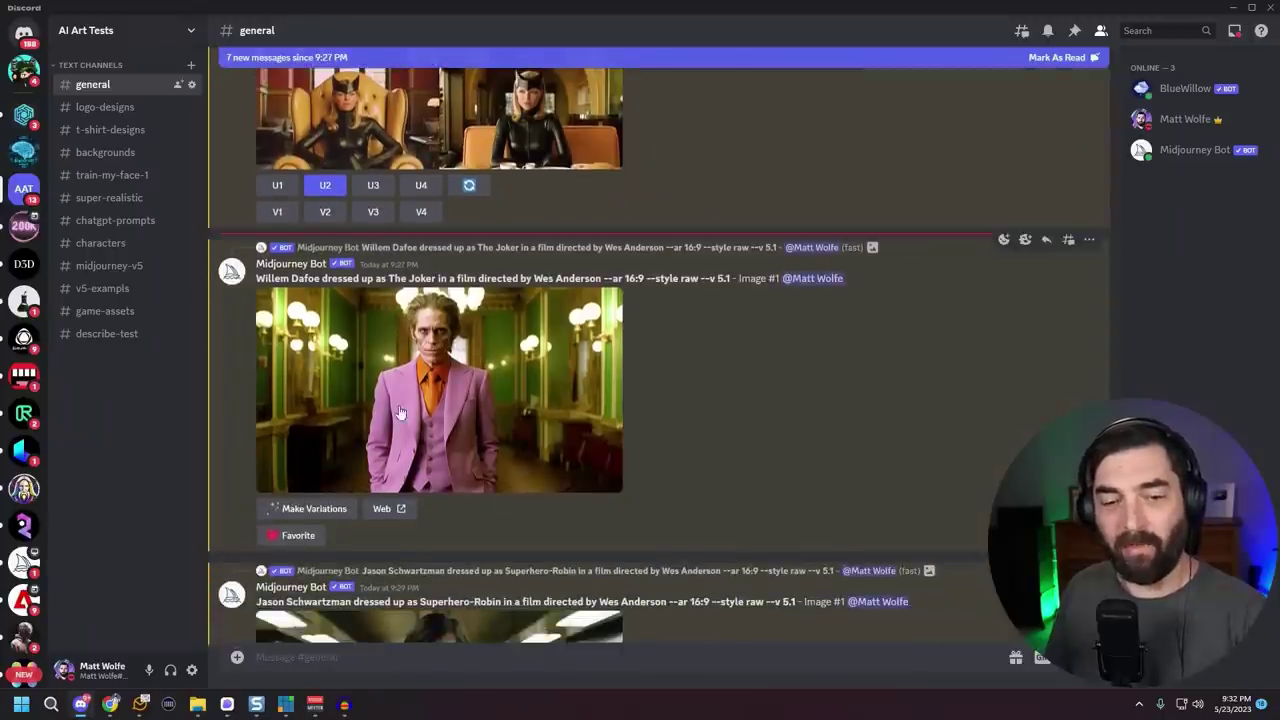
click(400, 413)
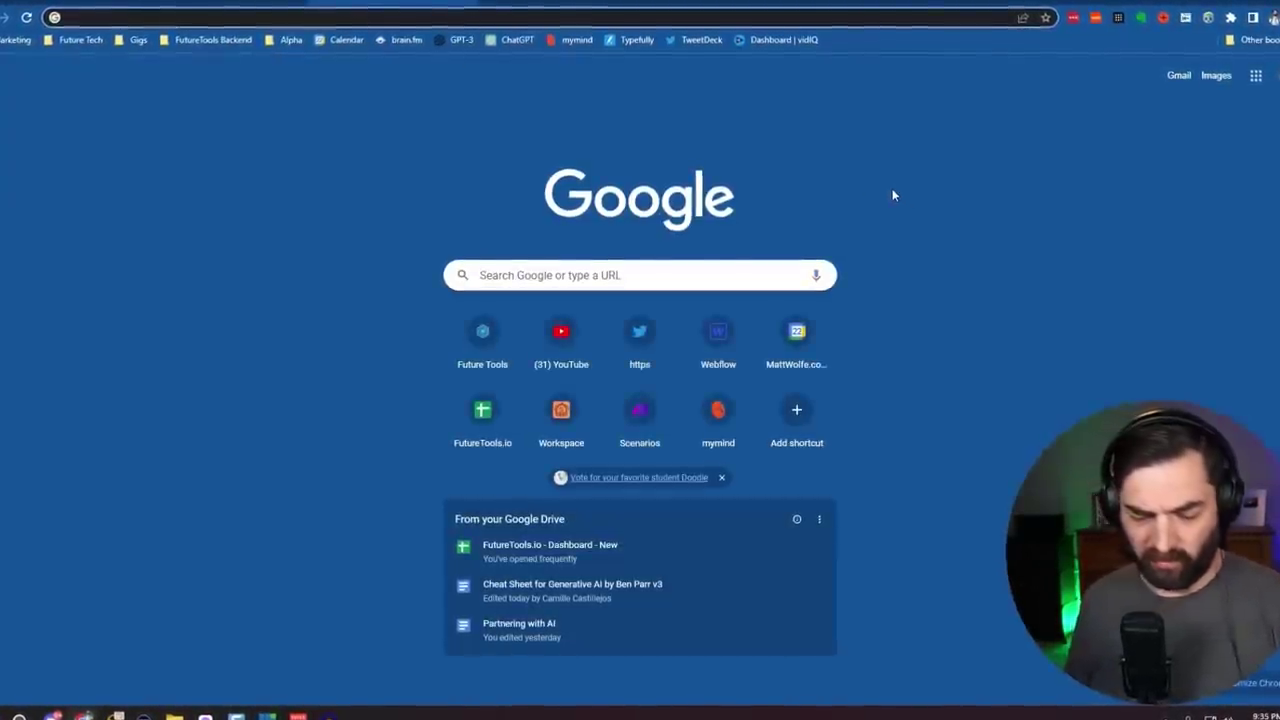
- Switch to ElevenLabs in the browser and add a cloned VoiceLab voice named "Willem Dafoe" from the bk_hodd_003100 audio sample
text(a)
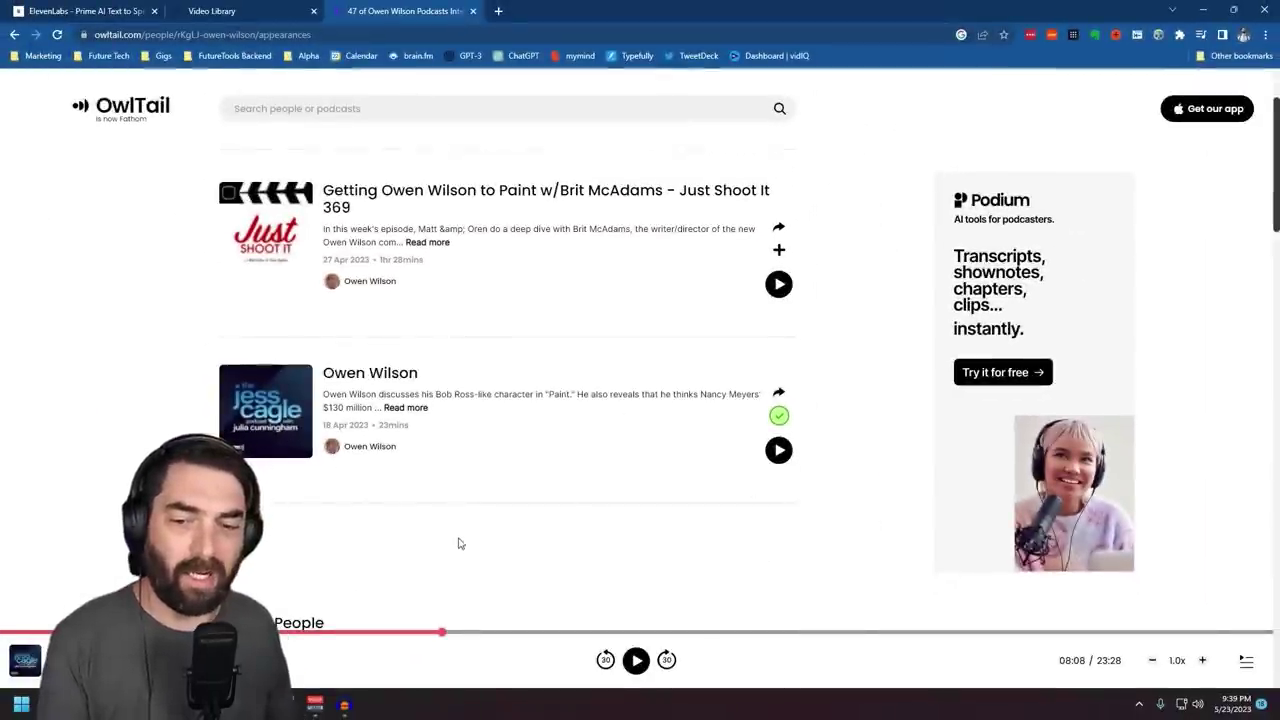
click(8, 11)
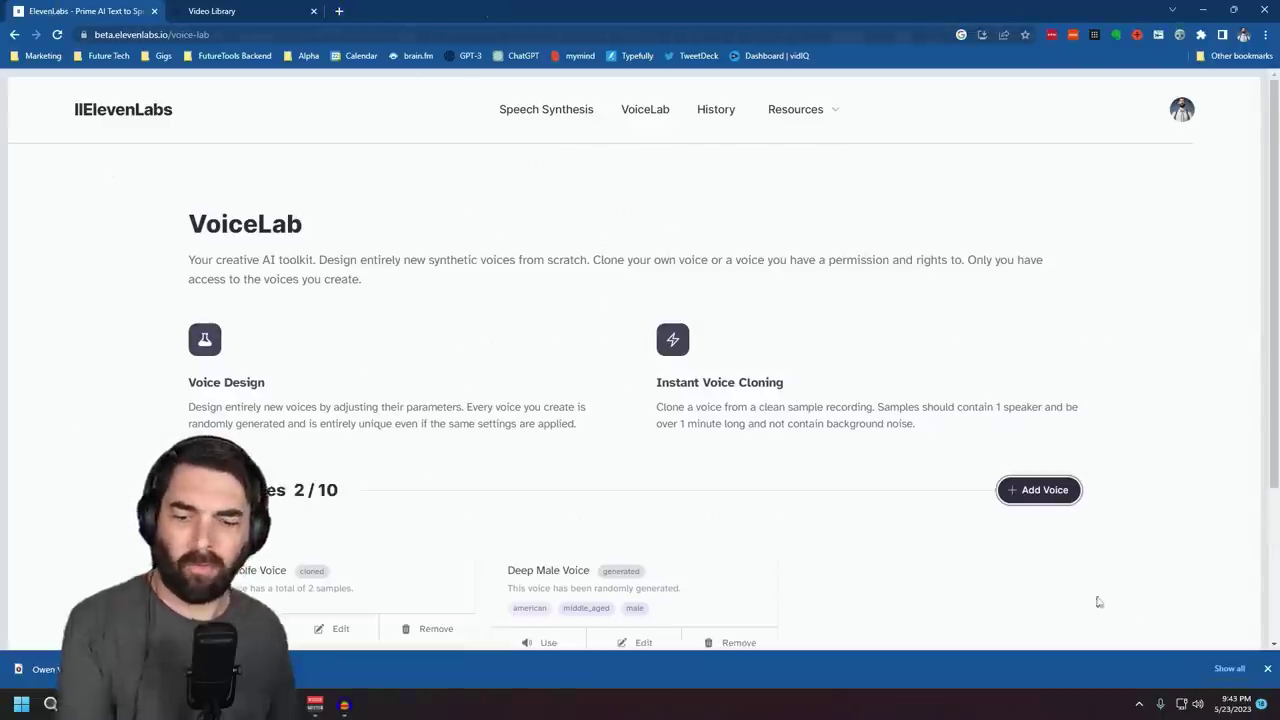
click(1266, 669)
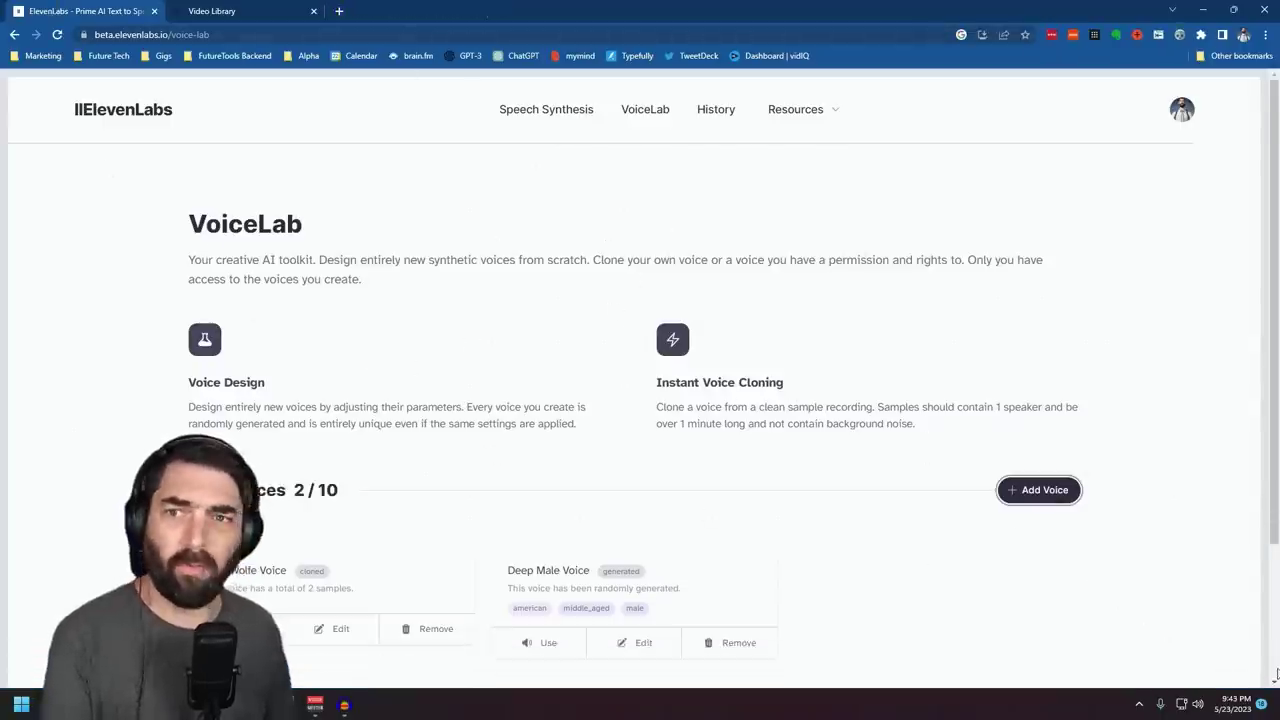
click(1040, 490)
click(523, 497)
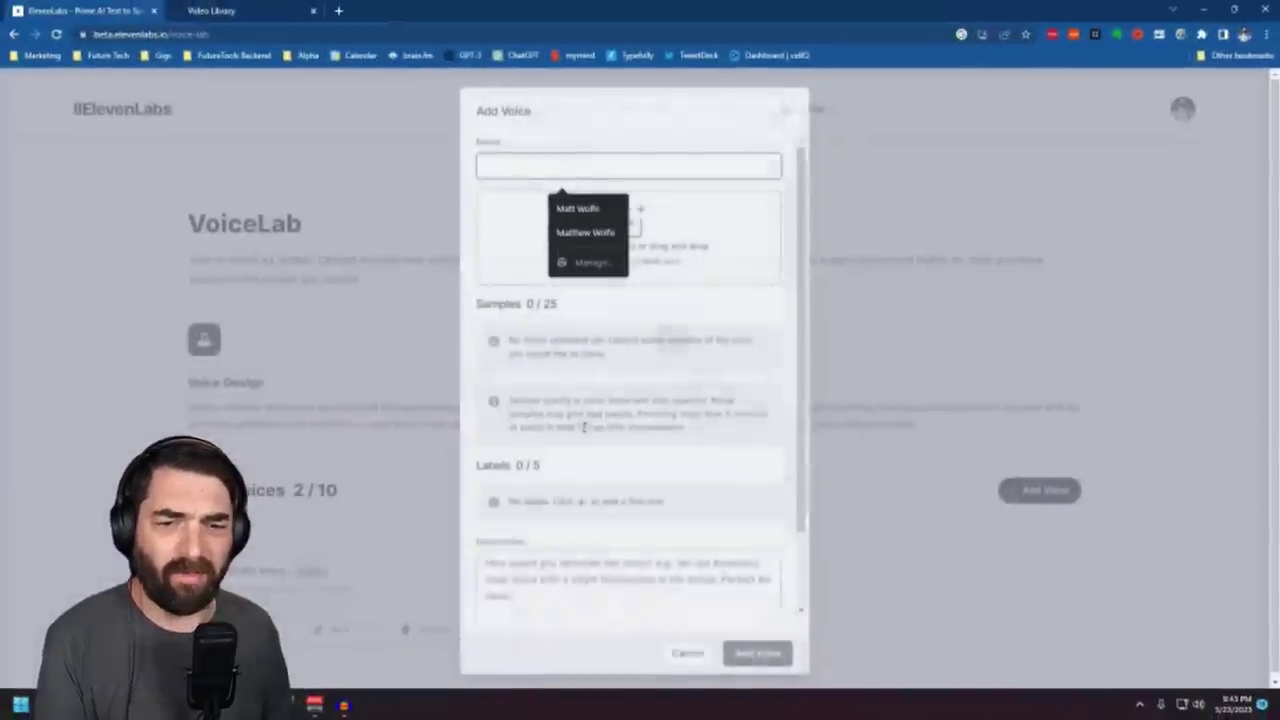
text(Willem Dafoe)
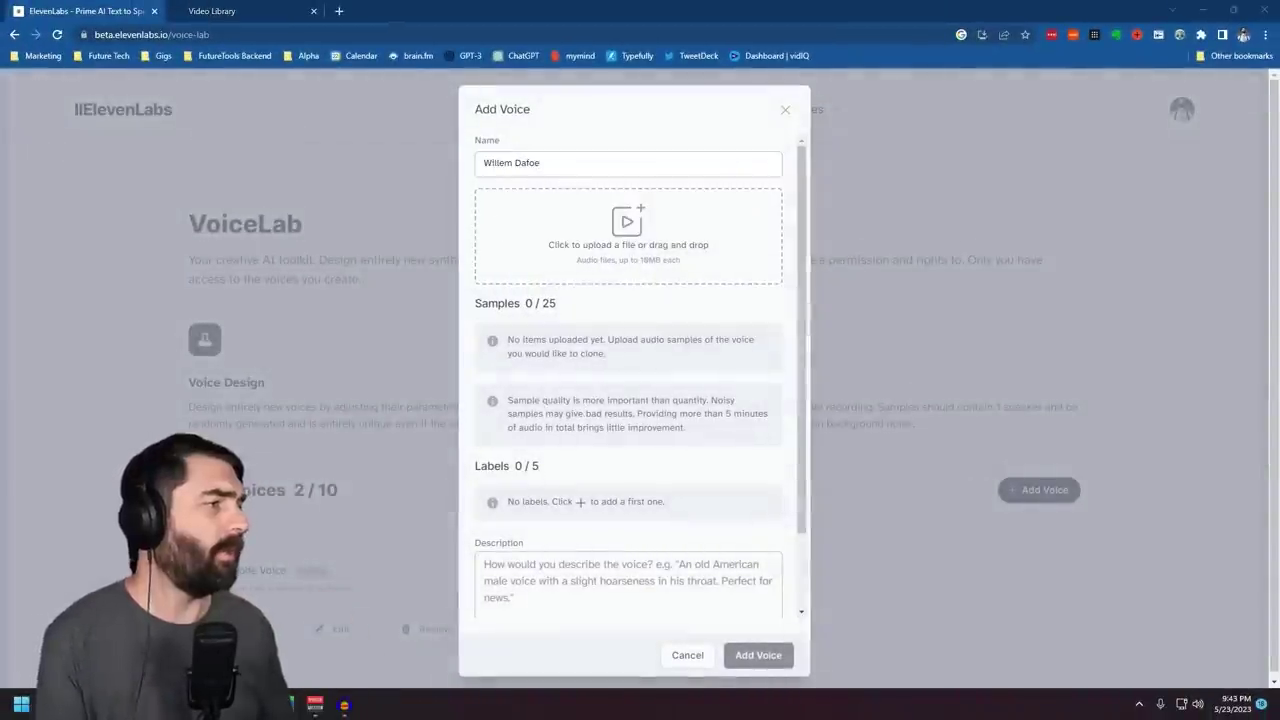
drag(934, 226, 635, 270)
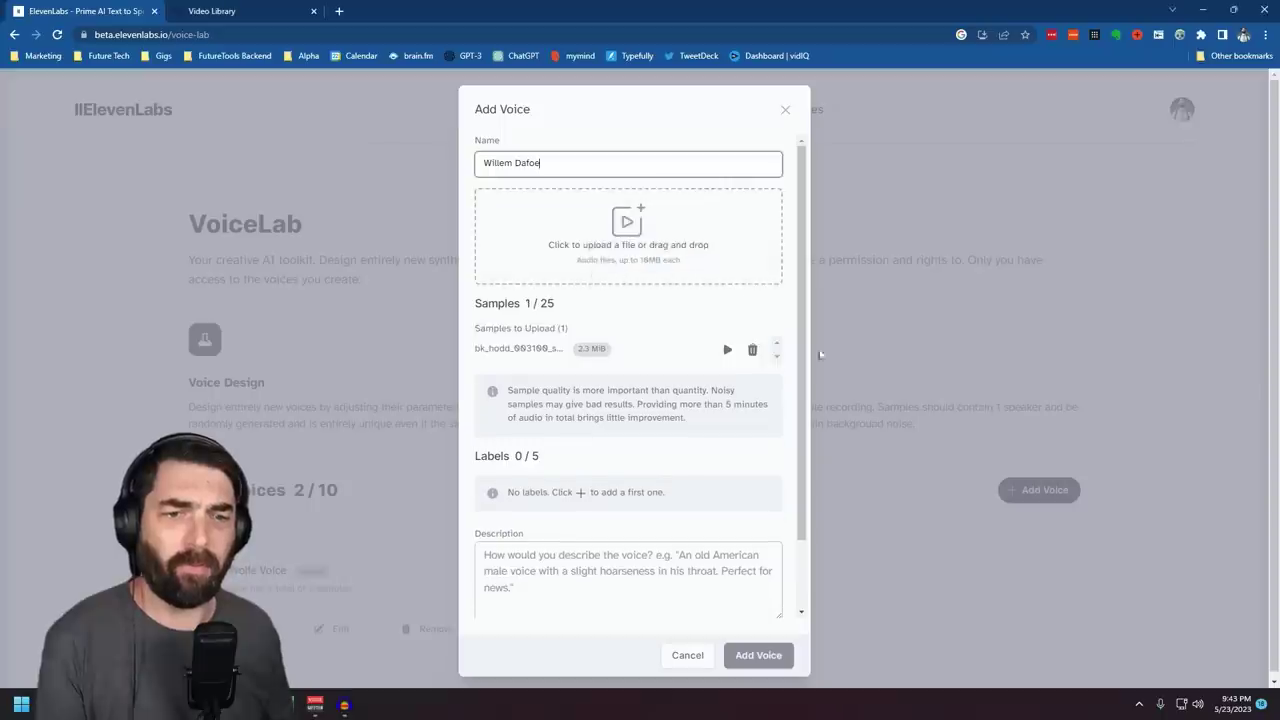
click(751, 658)
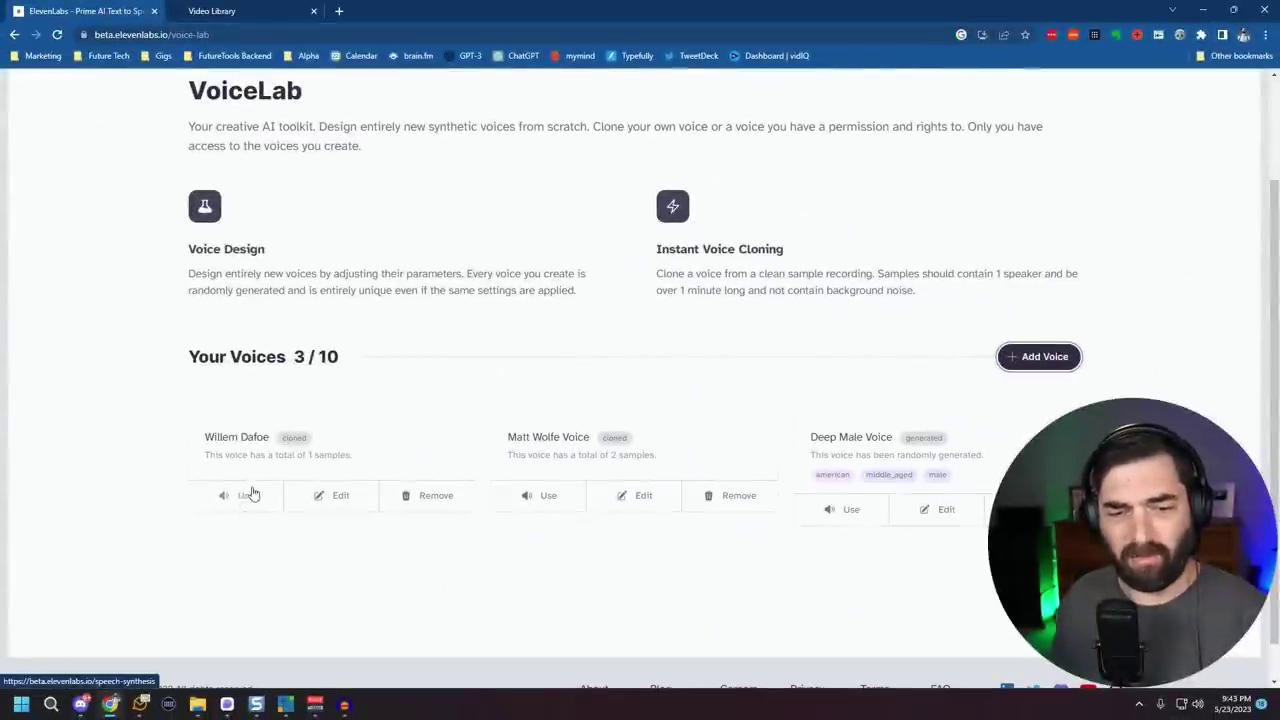
- Use the cloned Willem Dafoe voice for speech synthesis of "Why So Serious?" with Stability set to about 26%
click(247, 495)
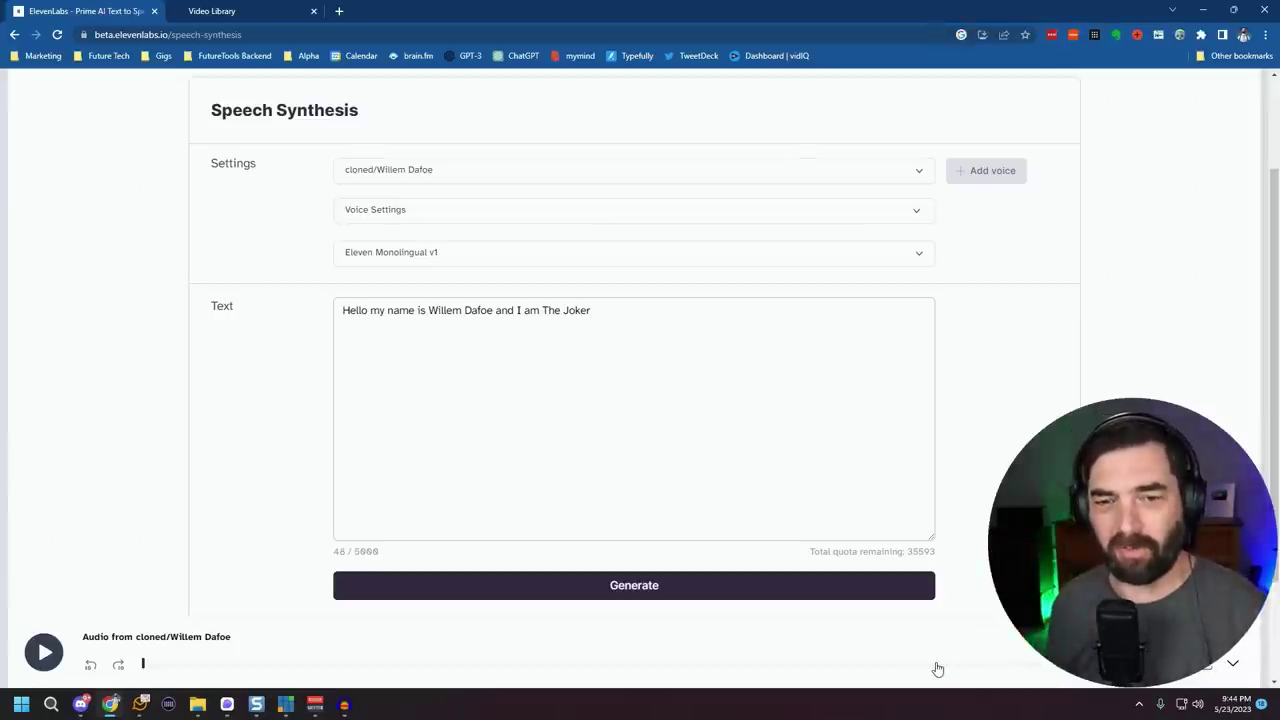
click(490, 318)
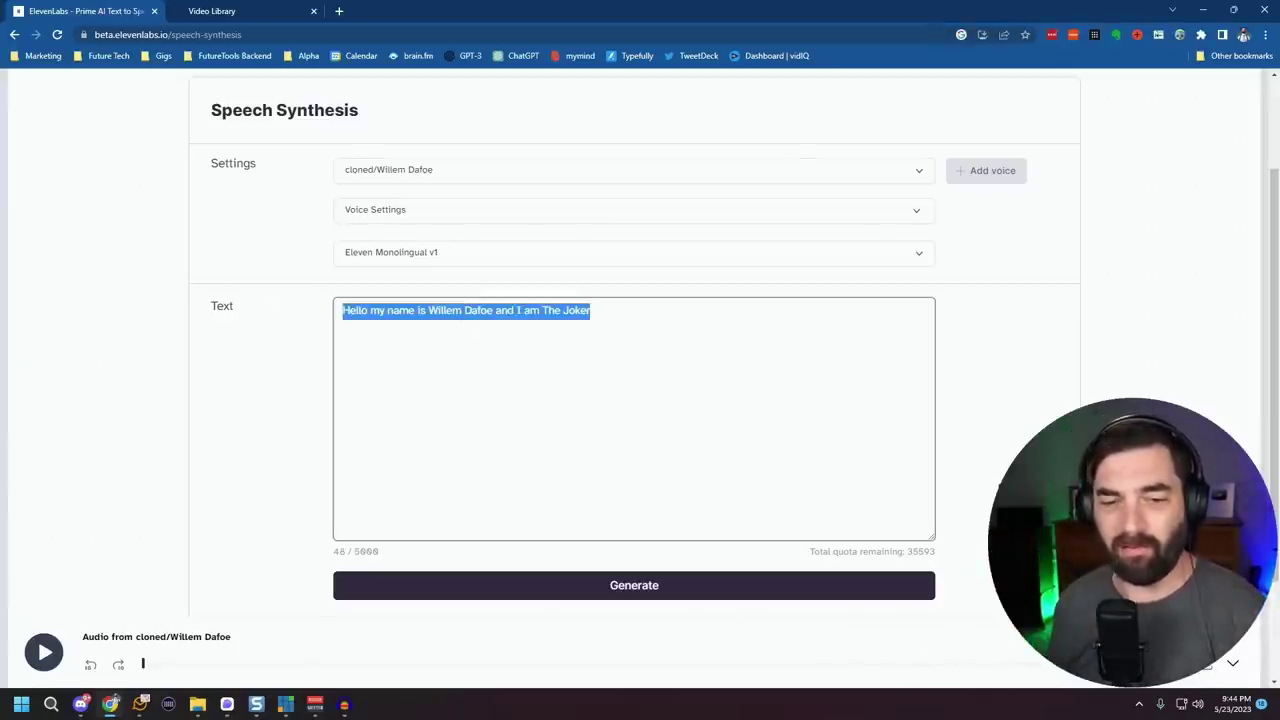
text(Why SDoSerious?)
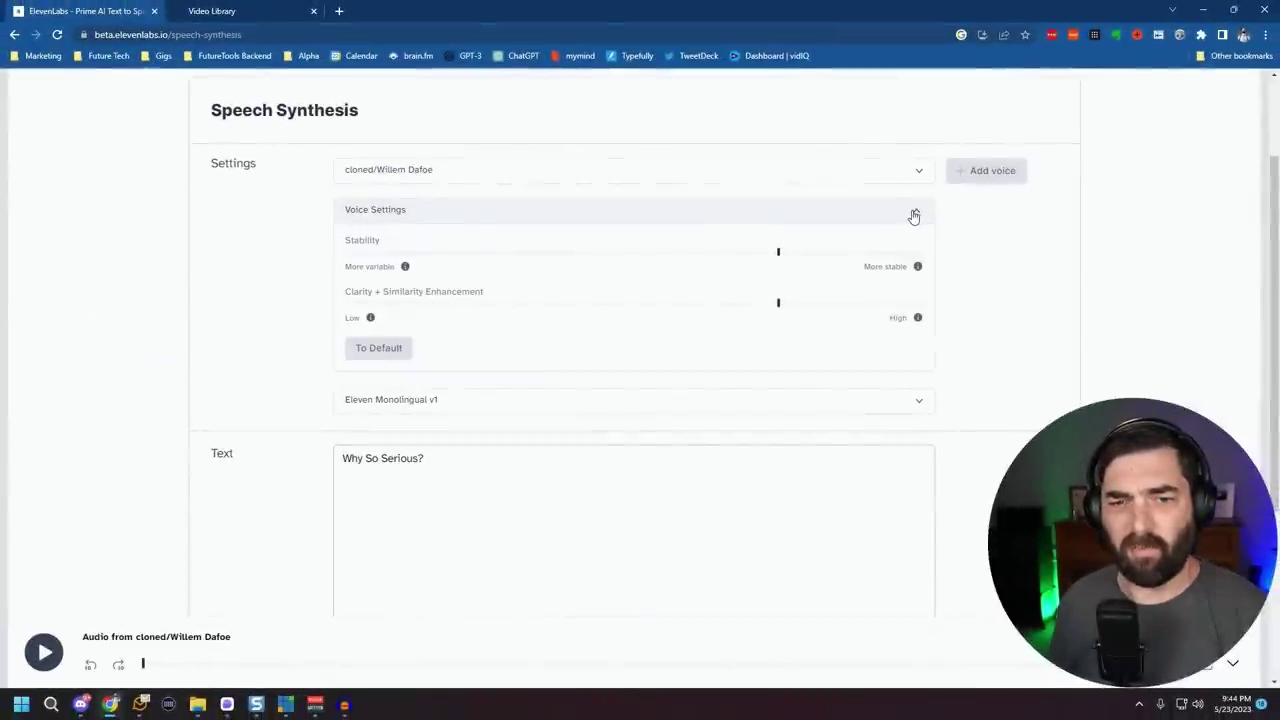
drag(778, 253, 491, 266)
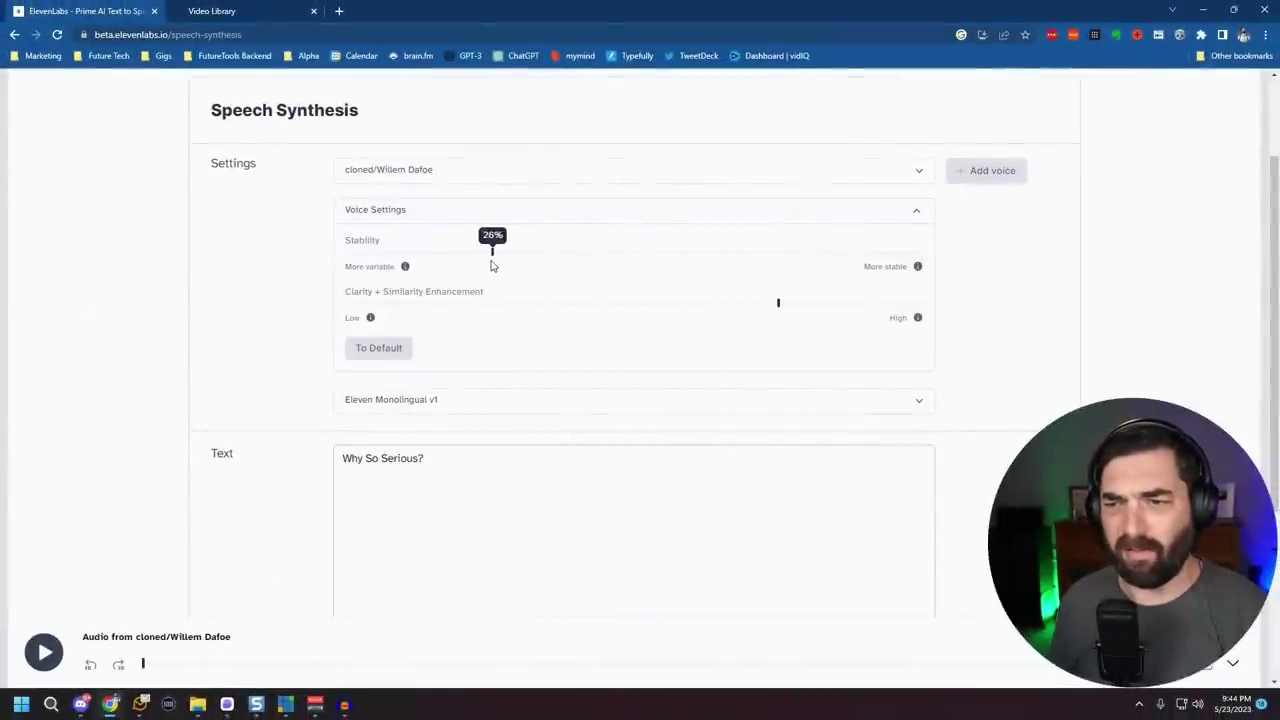
scroll(817, 409, down, 2)
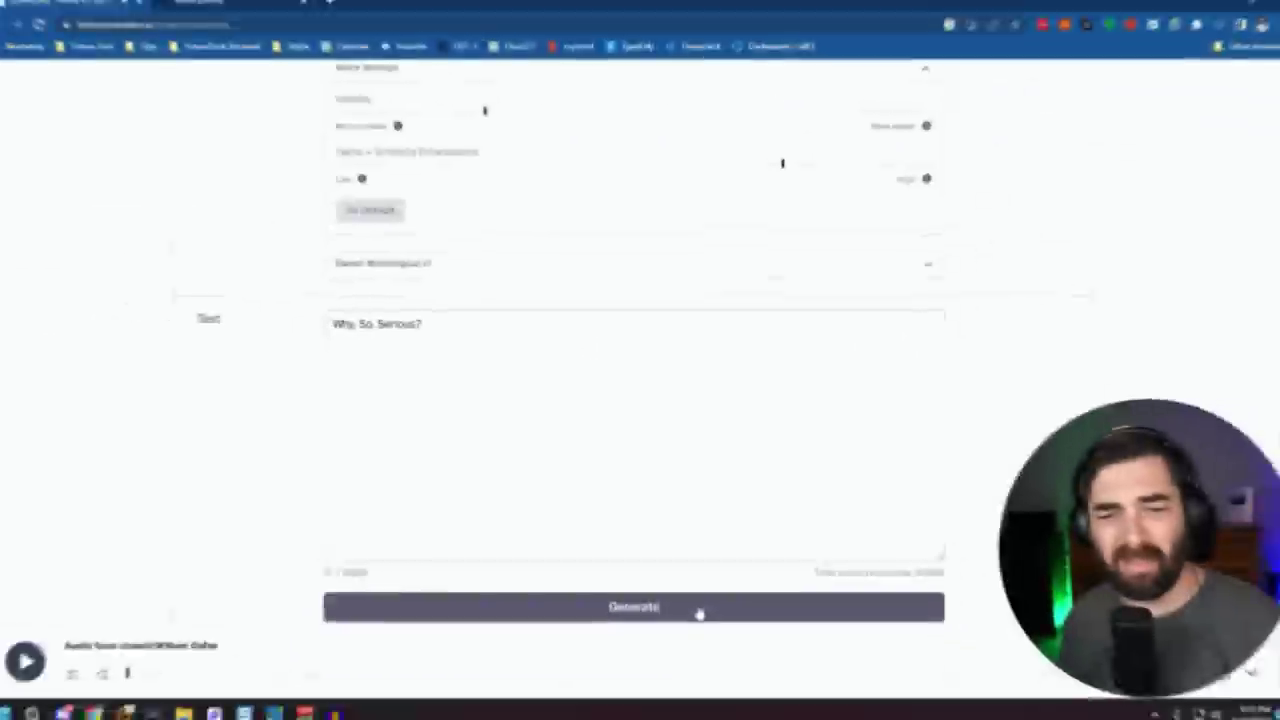
- Play the newest "Why. So. Serious?" sample in the generation history, download it and show the file in its folder
scroll(987, 605, up, 3)
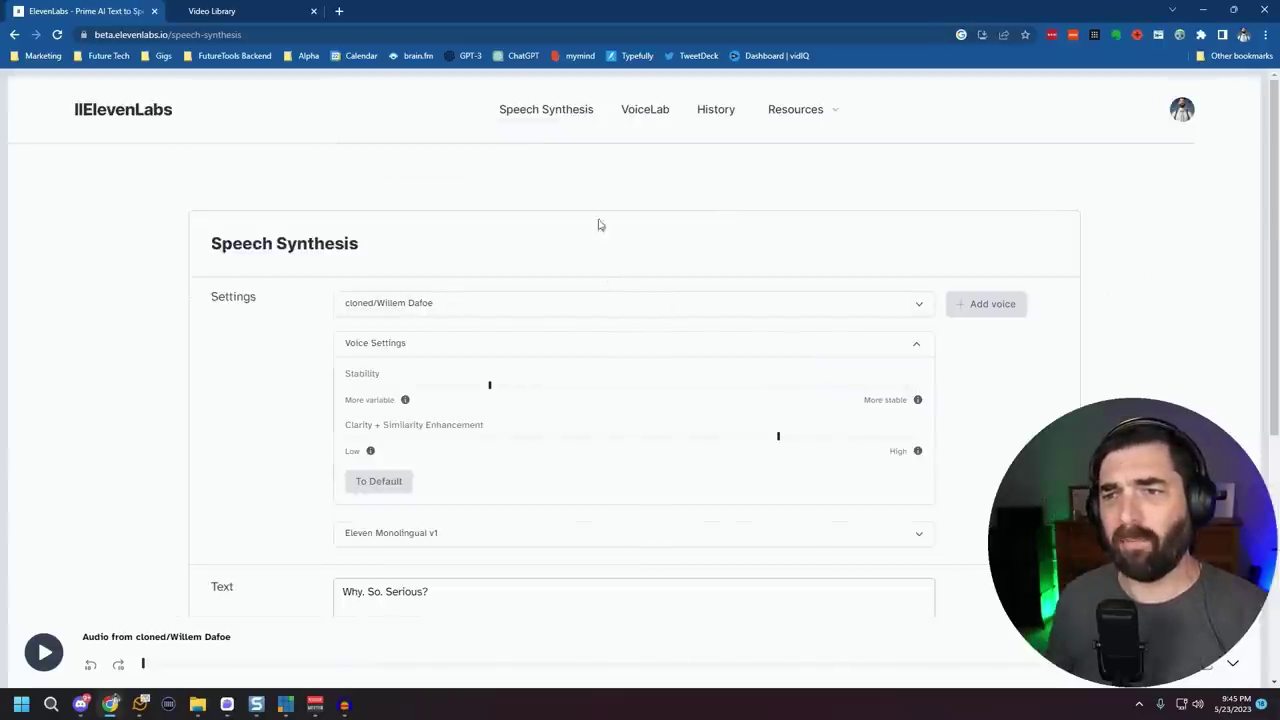
click(722, 117)
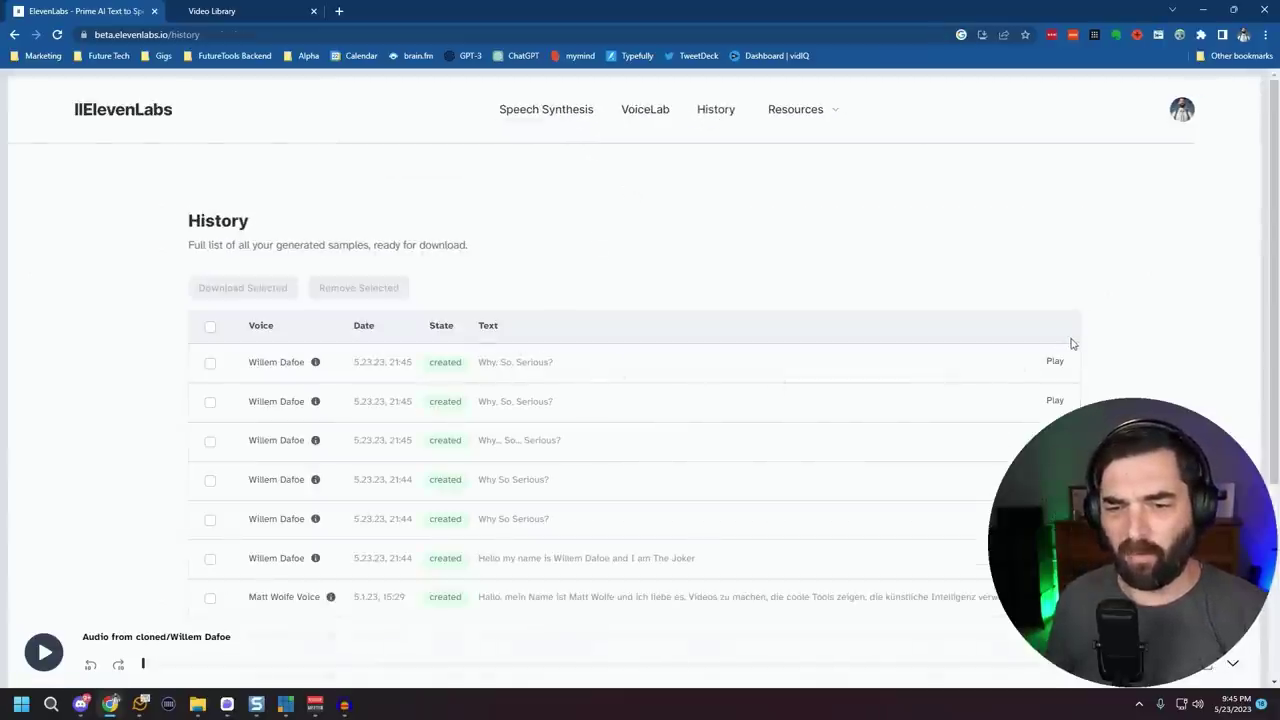
click(1053, 366)
click(400, 368)
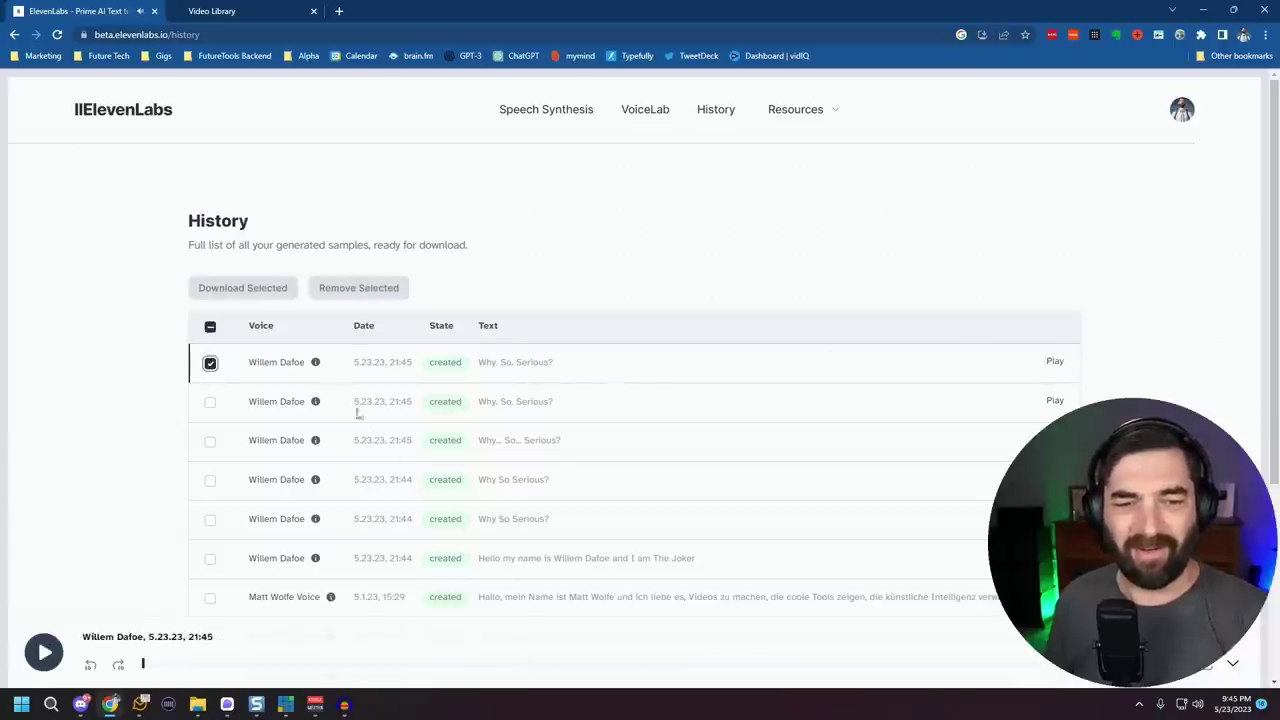
click(270, 290)
click(142, 669)
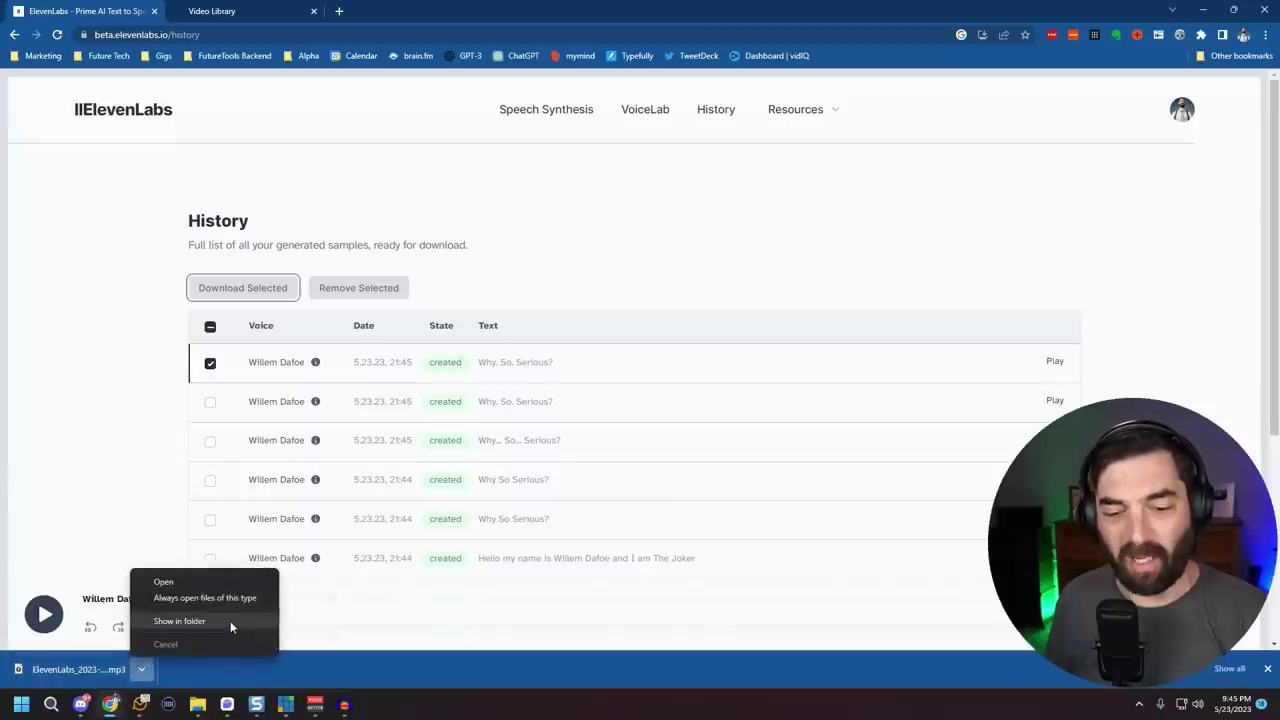
click(230, 620)
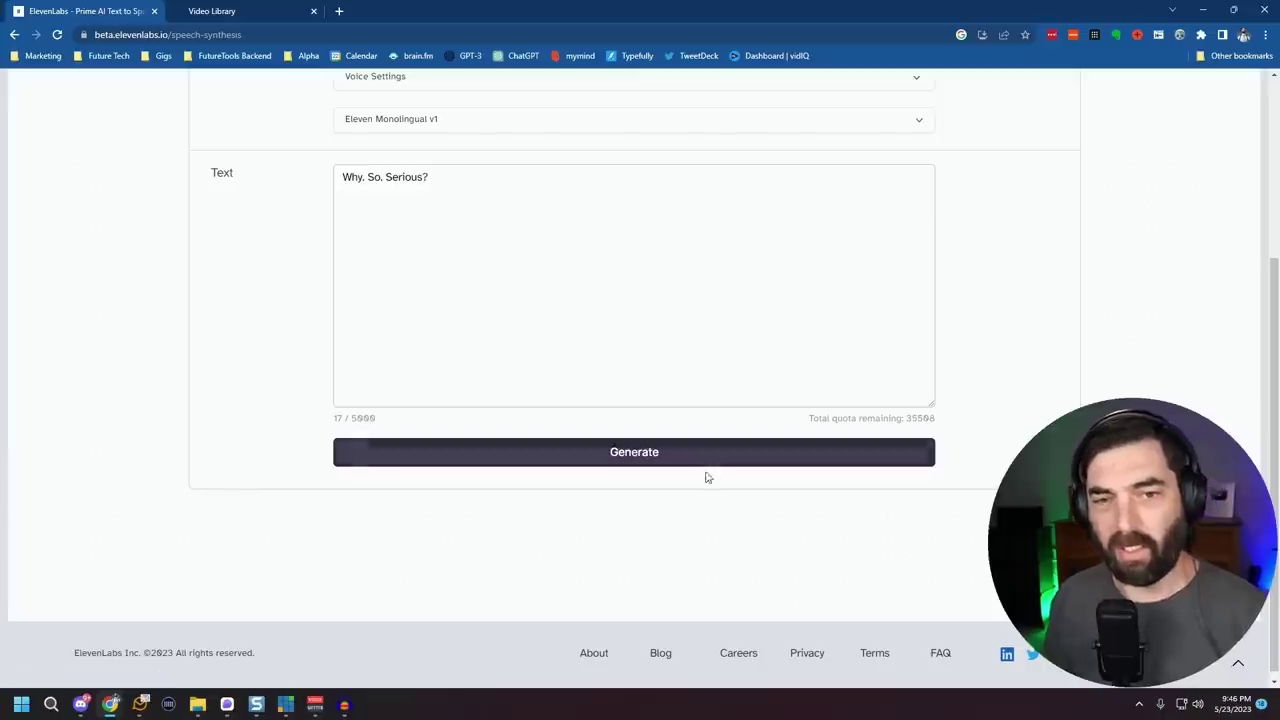
- Replace the speech text with "My name is Owen Wilson and I'm so excited to be playing the role of Batman."
scroll(706, 476, up, 2)
click(423, 389)
key(ctrl+a)
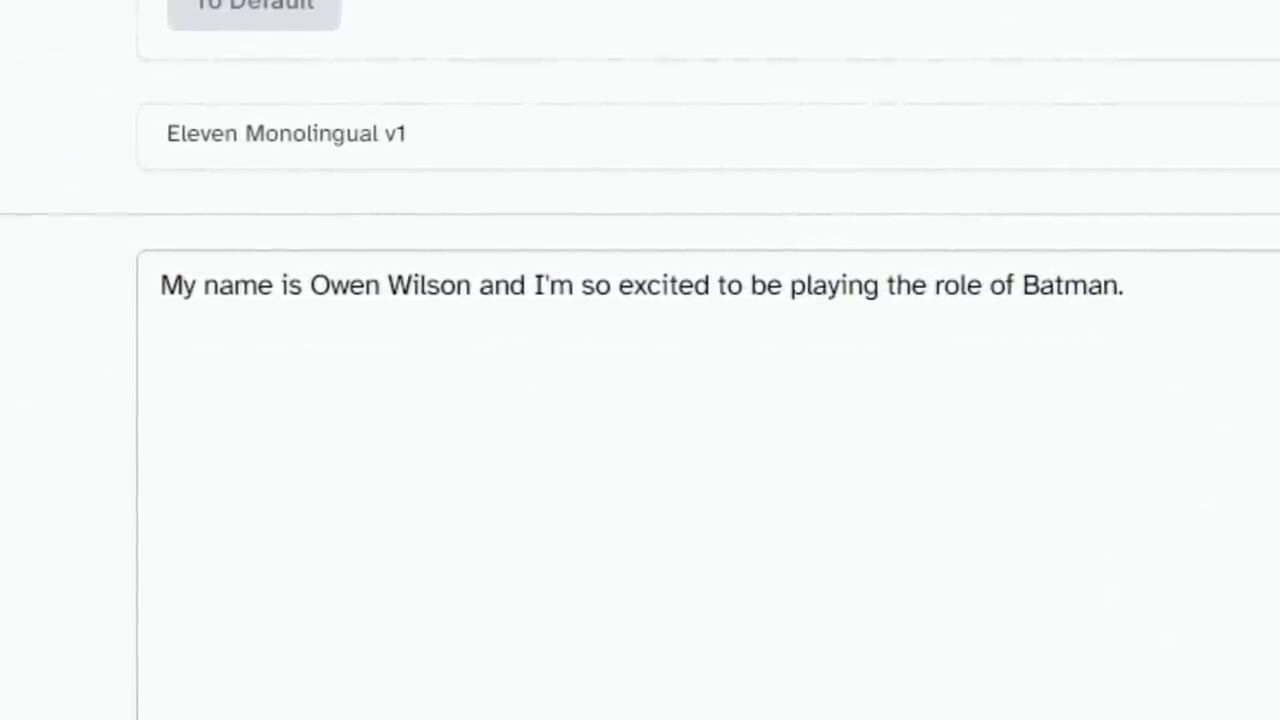
- Replace the Owen Wilson introduction text with "I am The Batman." for speech generation
key(ctrl+a)
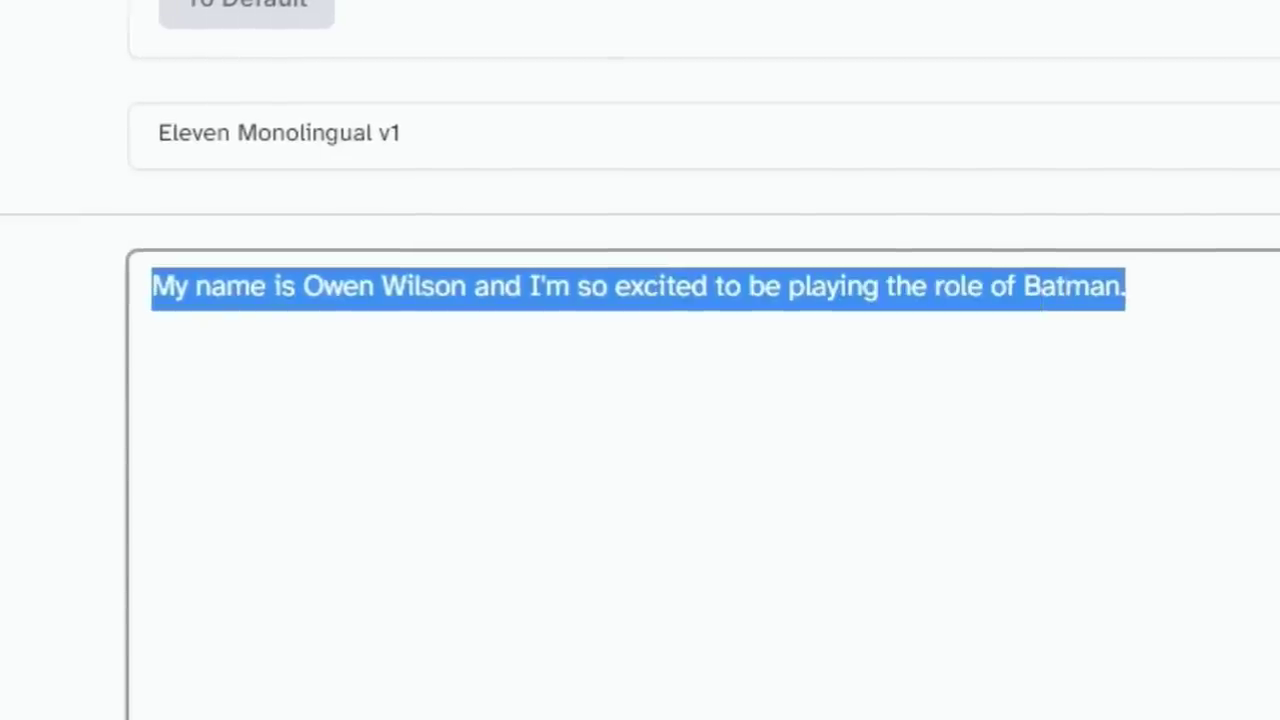
key(BackSpace)
text(I am The Batman.)
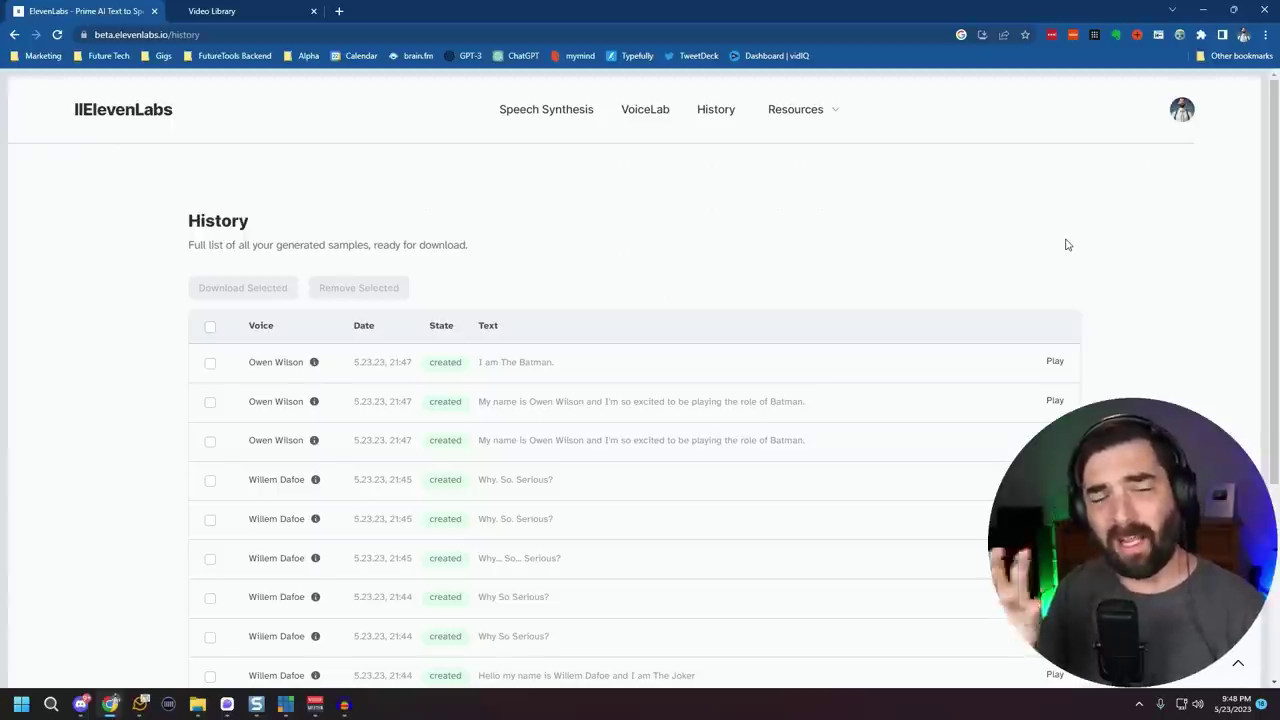
- Switch to D-ID, start a new video and add the Willem Dafoe Joker image from the Batman folder as presenter
click(227, 10)
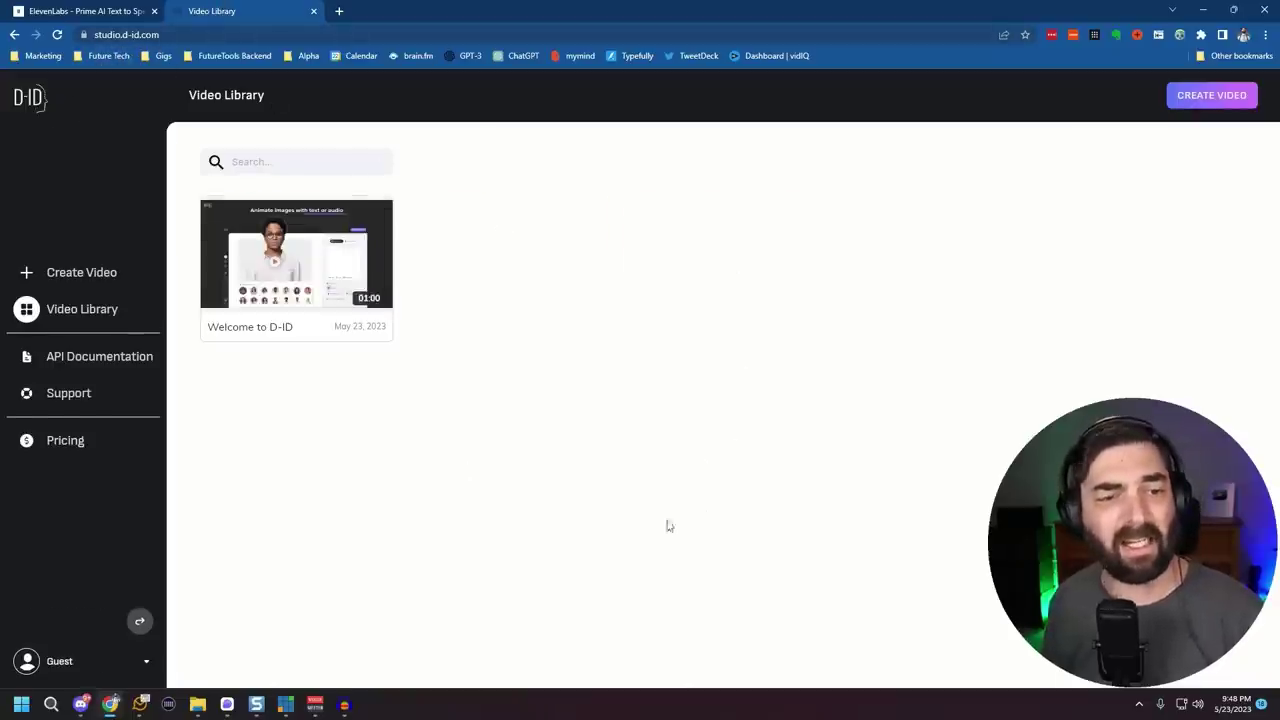
click(26, 269)
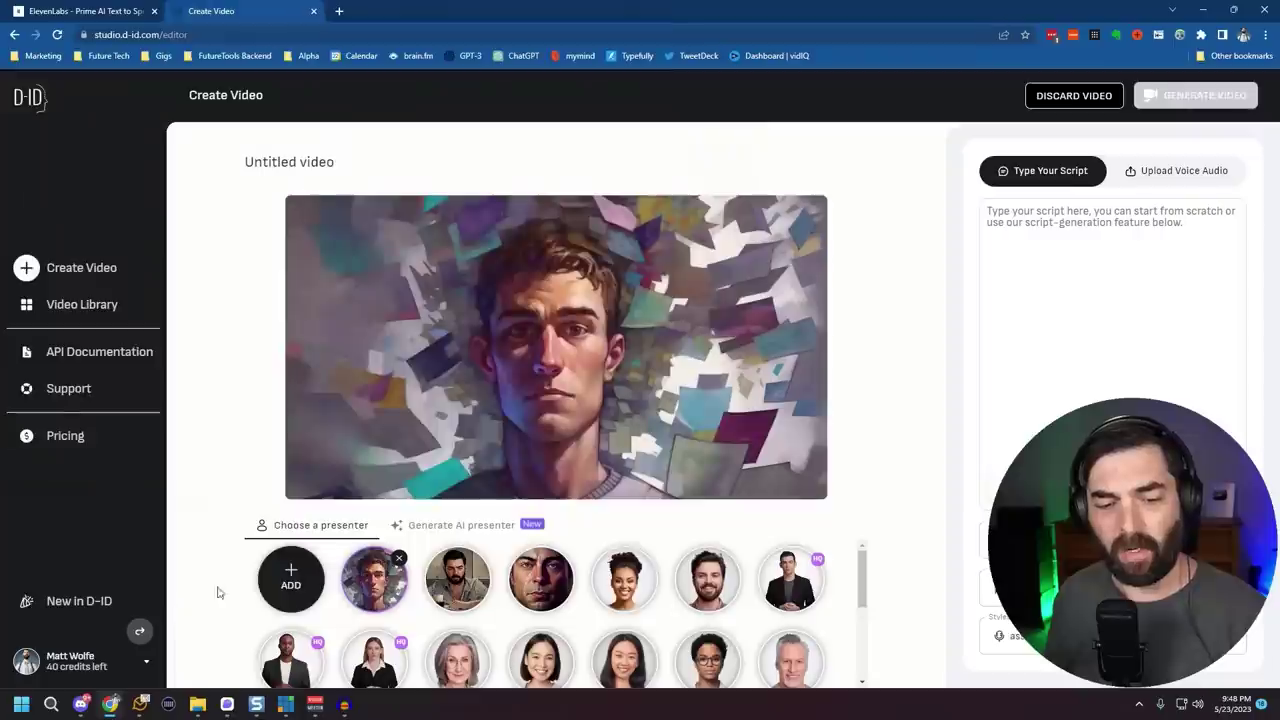
click(290, 578)
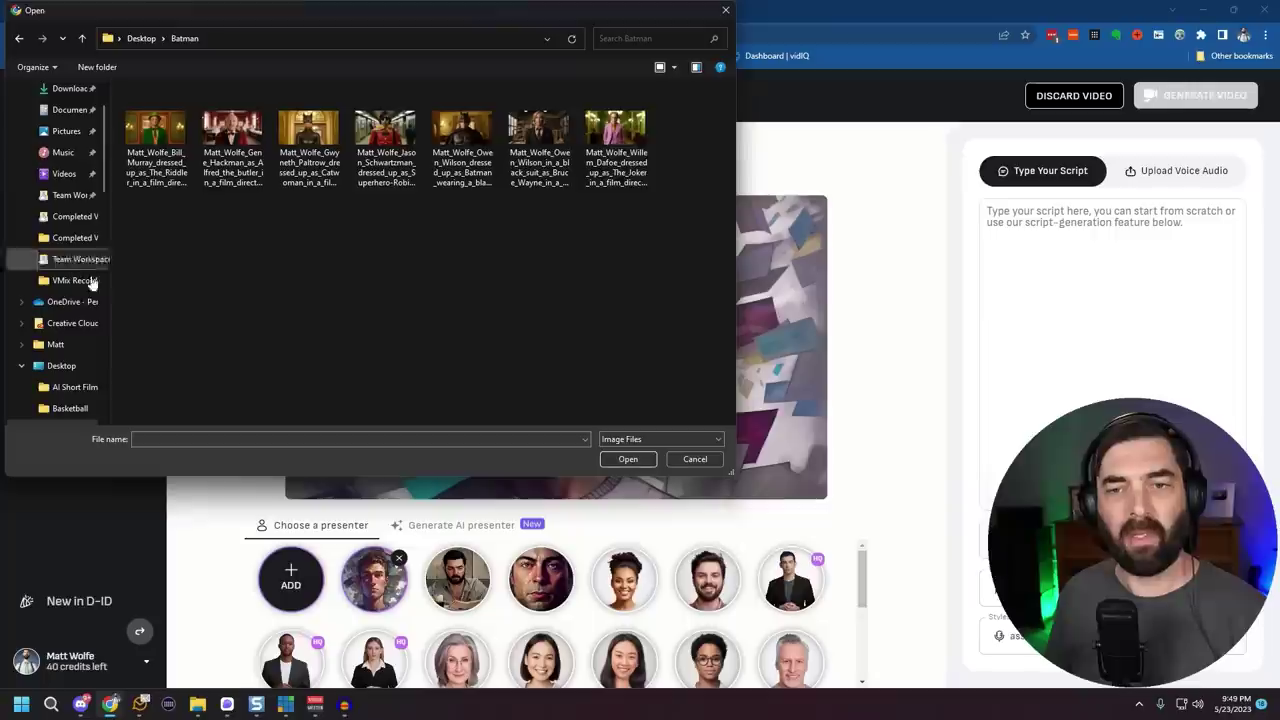
click(616, 135)
click(630, 459)
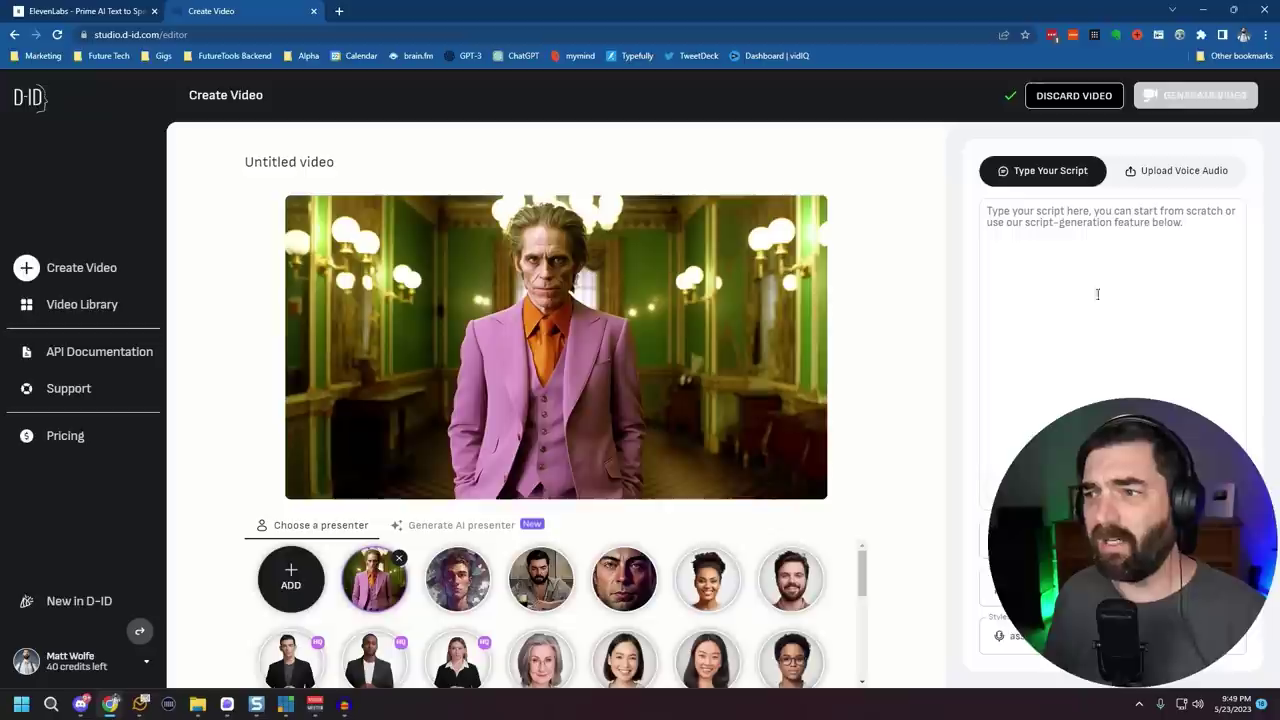
- Upload the first ElevenLabs audio file from the Batman folder as the presenter's voice
click(1176, 174)
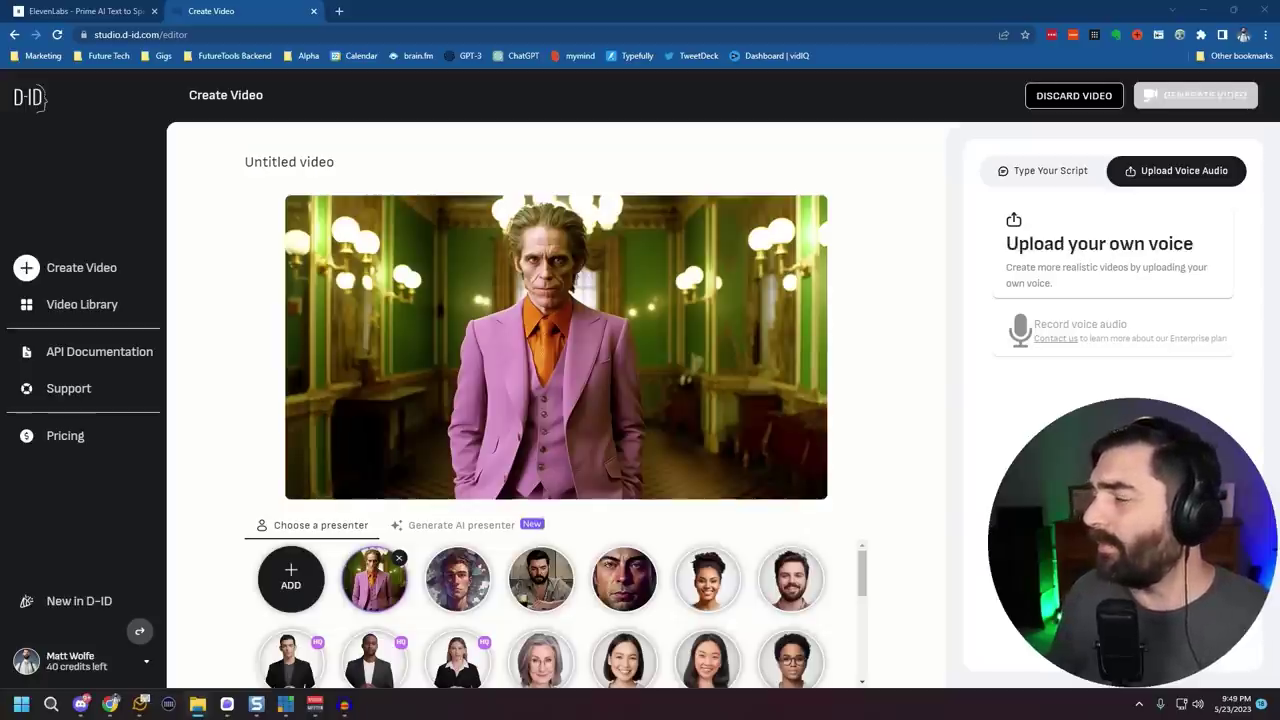
click(1062, 238)
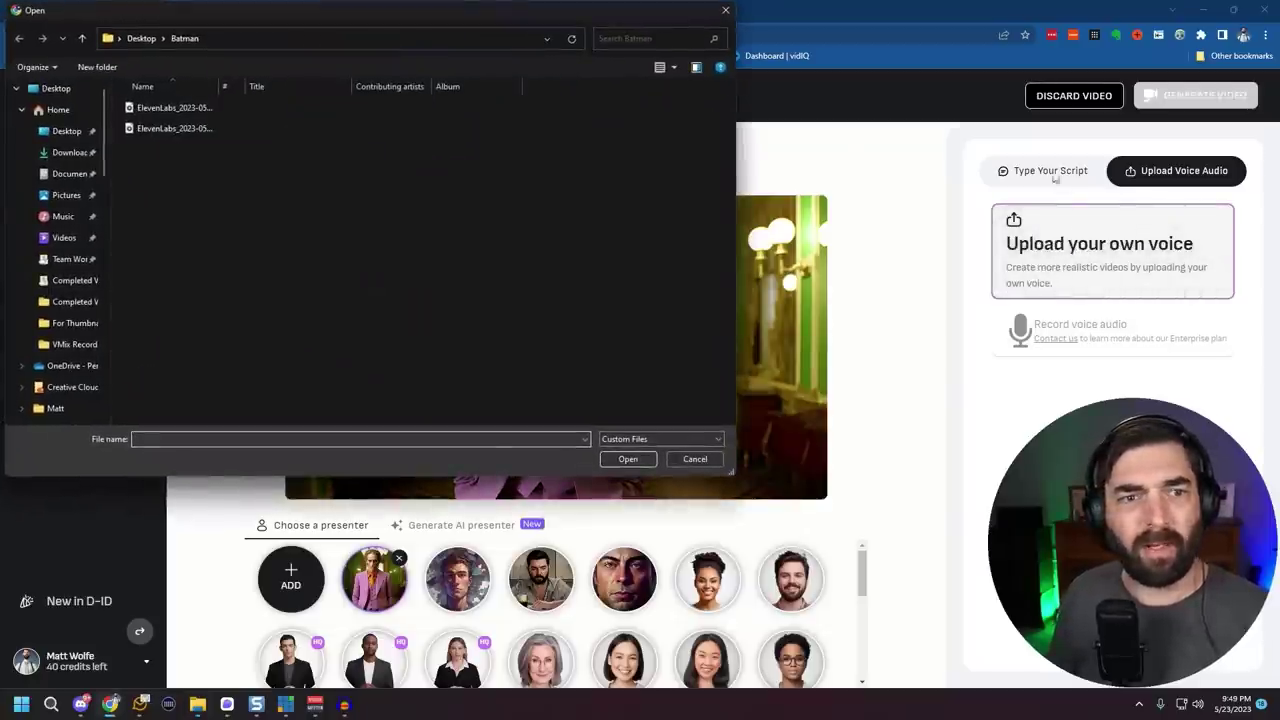
click(270, 107)
click(628, 459)
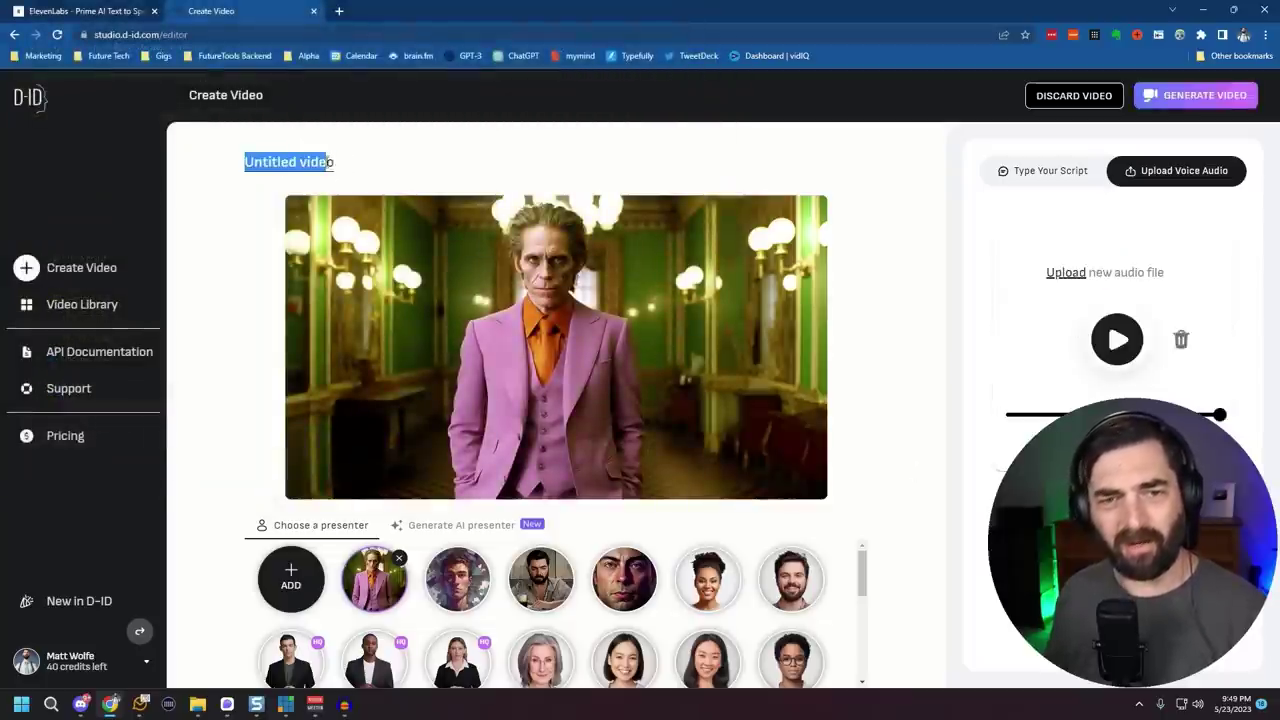
- Title the video "Willem Dafoe as The Joker", generate it and play the result from the video library
text(Willem Dafoe)
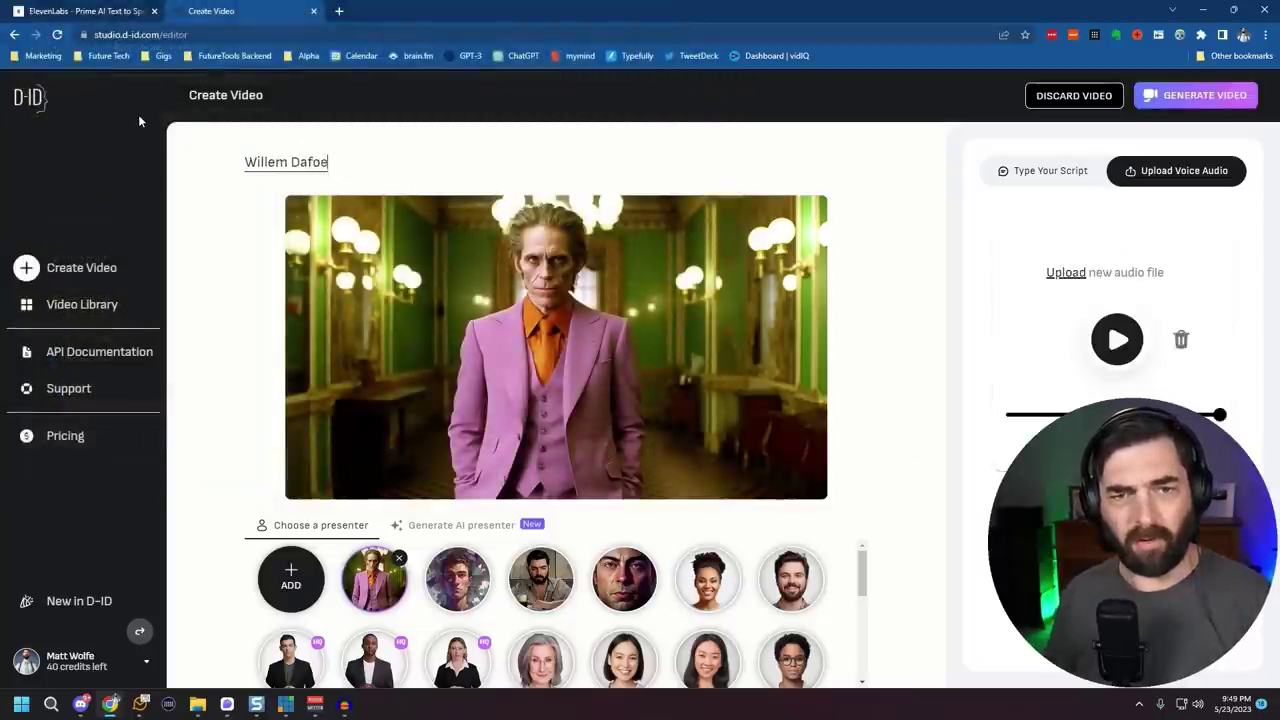
text( as The Joker)
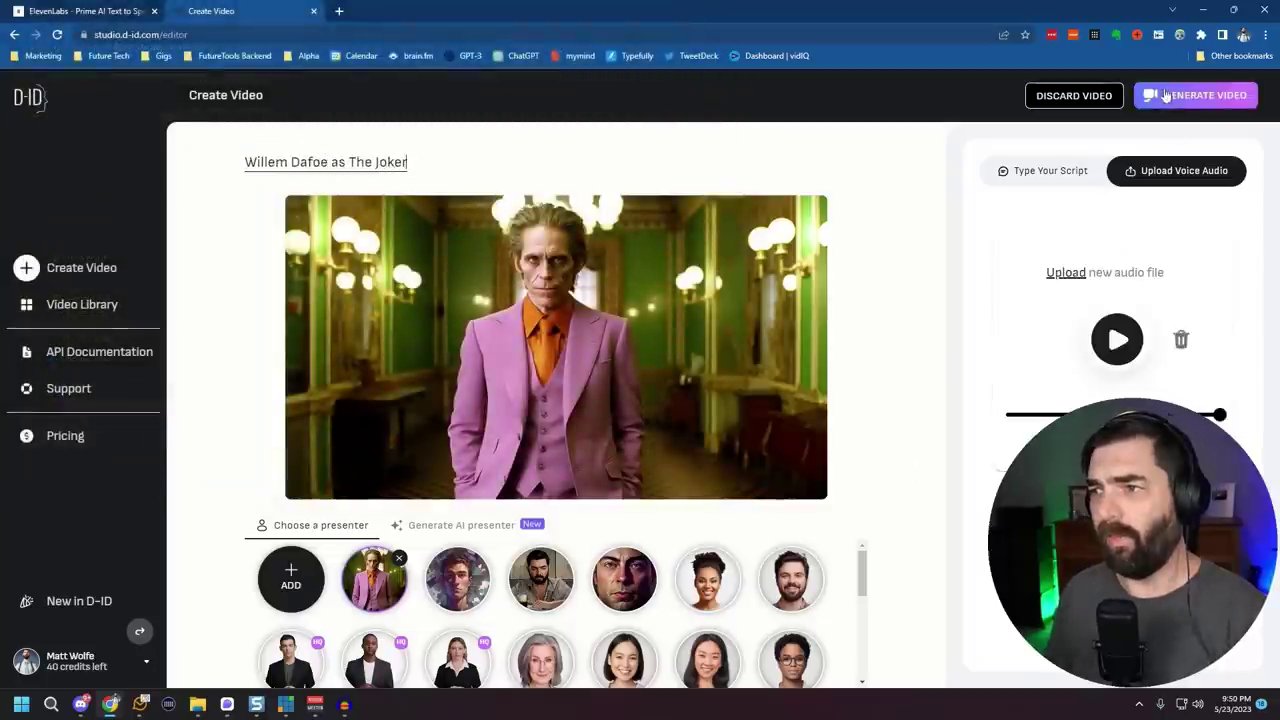
click(1165, 94)
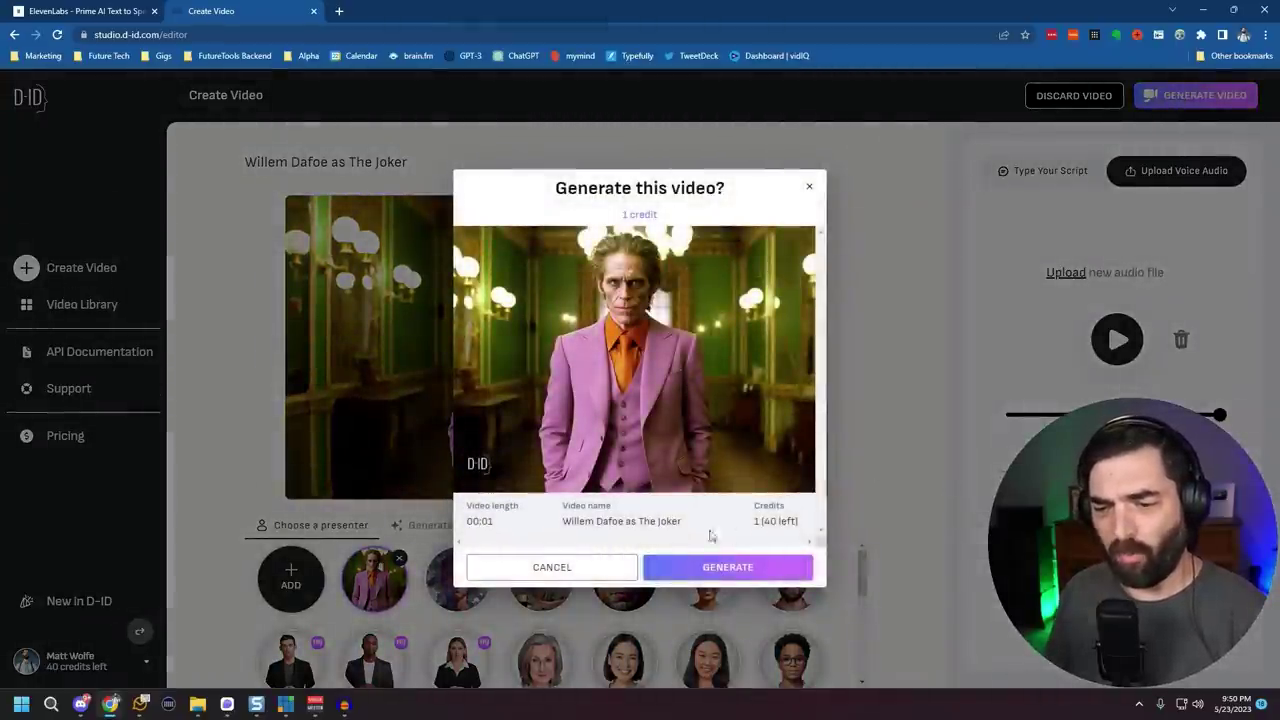
click(741, 577)
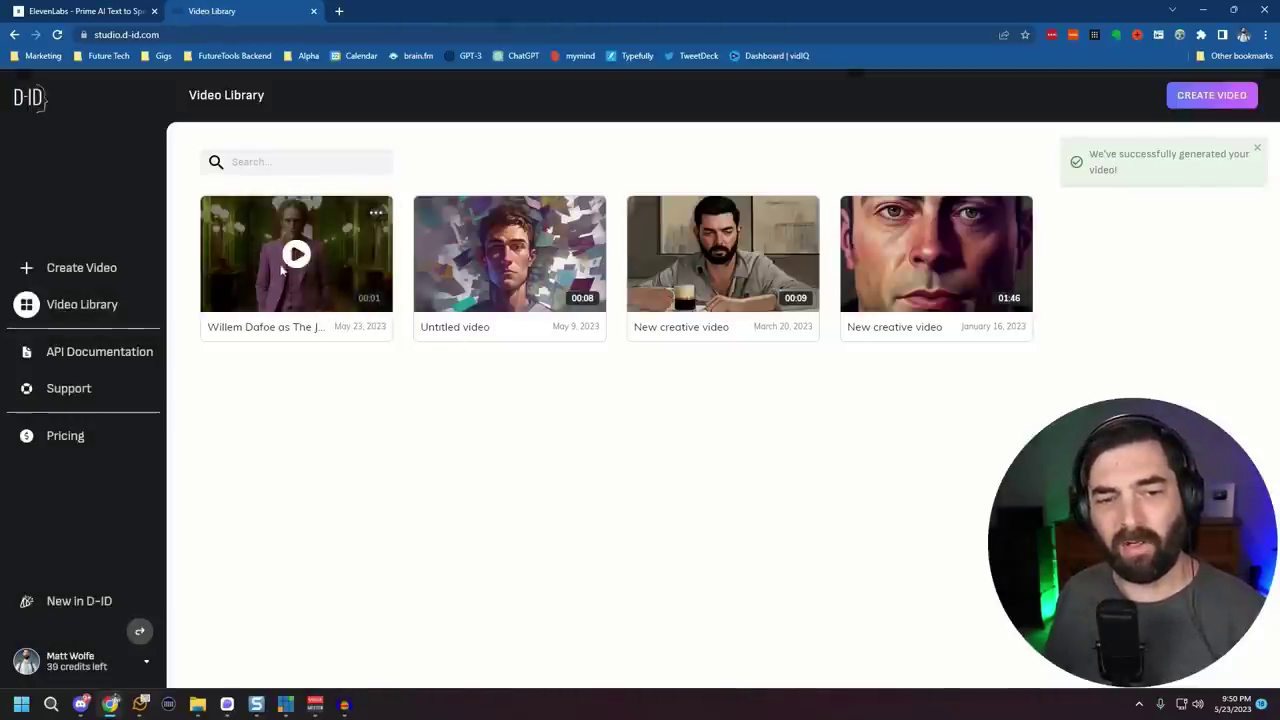
click(298, 257)
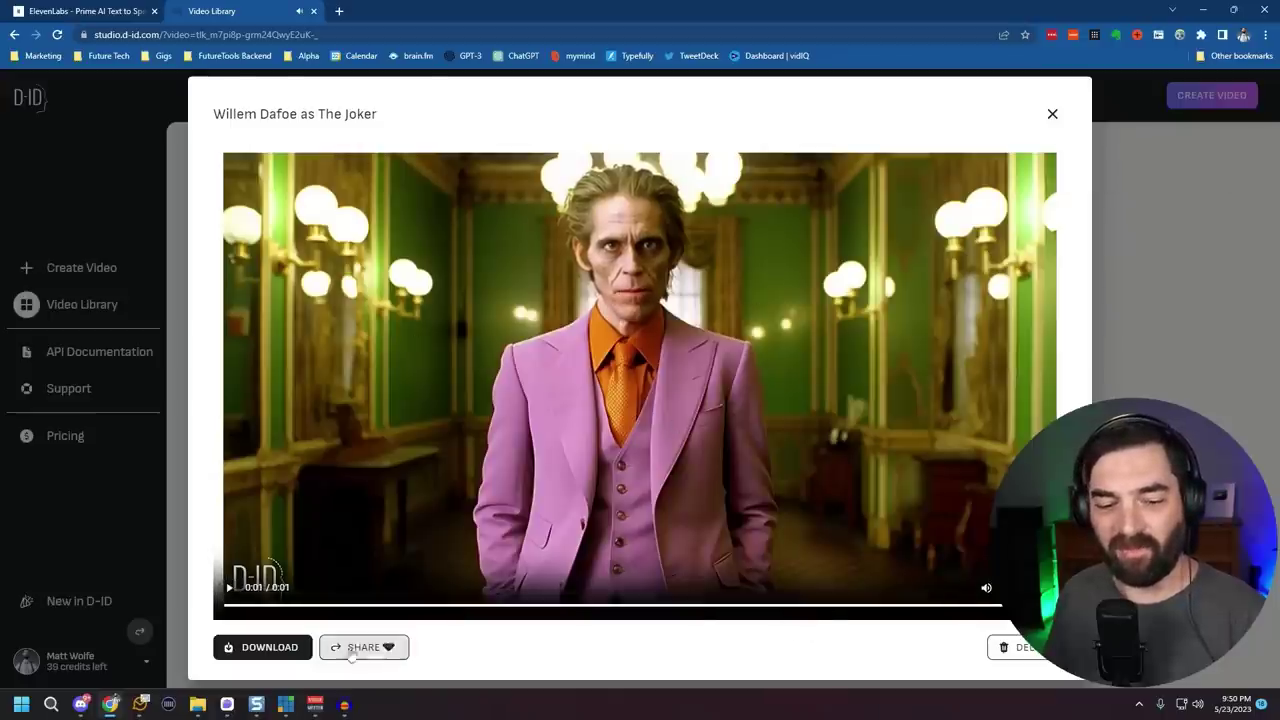
- Download the finished Joker video and add the Owen Wilson Batman image as the presenter of a new video
click(264, 647)
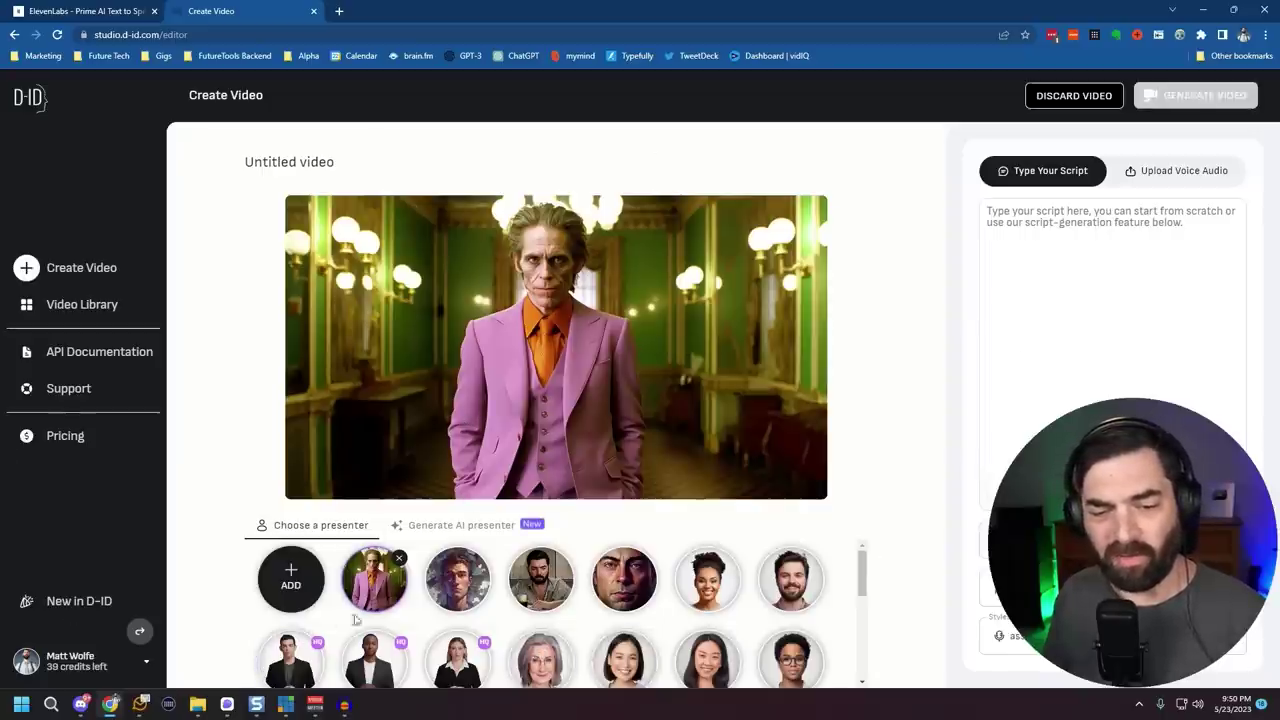
click(290, 578)
click(462, 140)
click(628, 459)
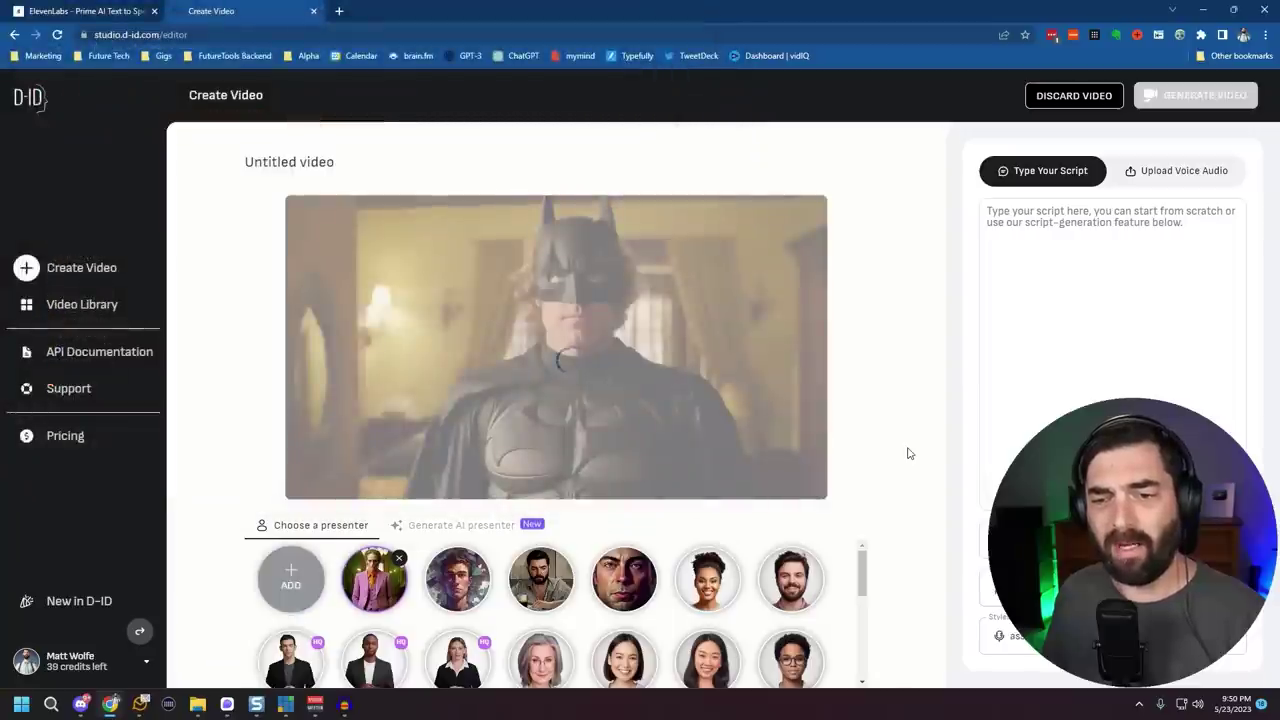
- Title the video "Owen Wilson as Batman" and upload the Owen Wilson ElevenLabs audio file as its voice
click(301, 174)
text(Owen Wilson as Batman)
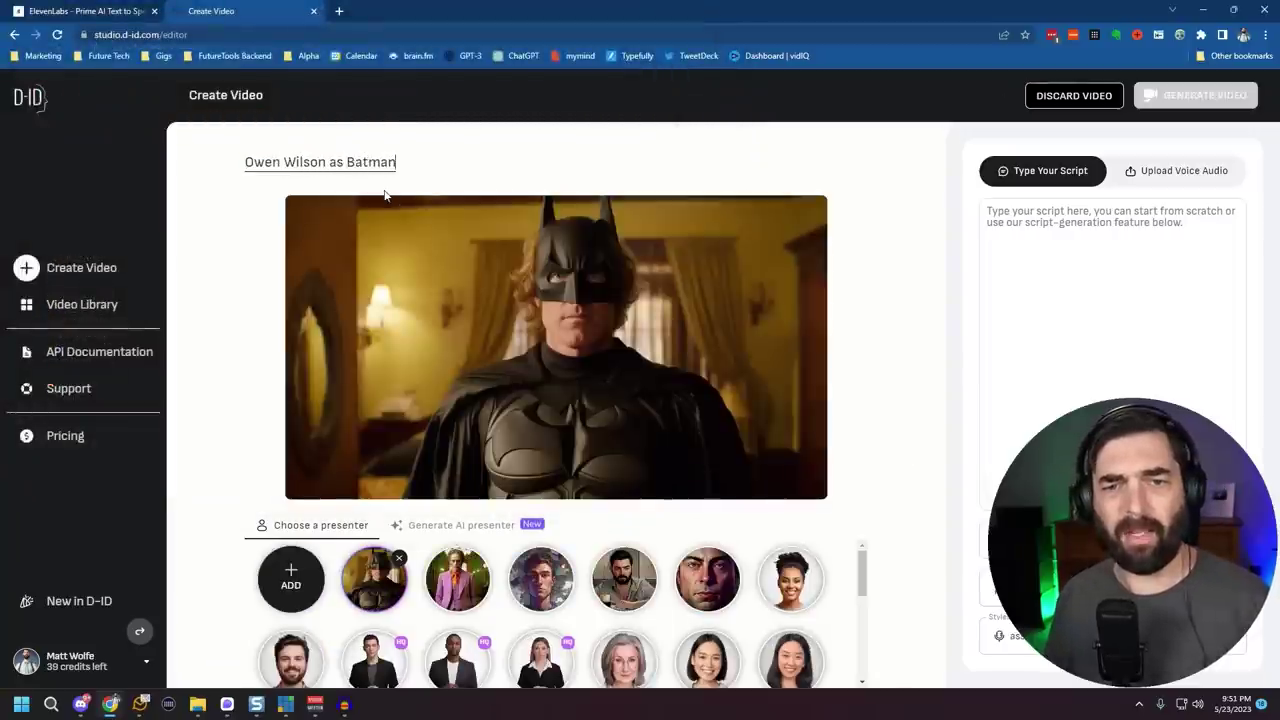
click(1184, 171)
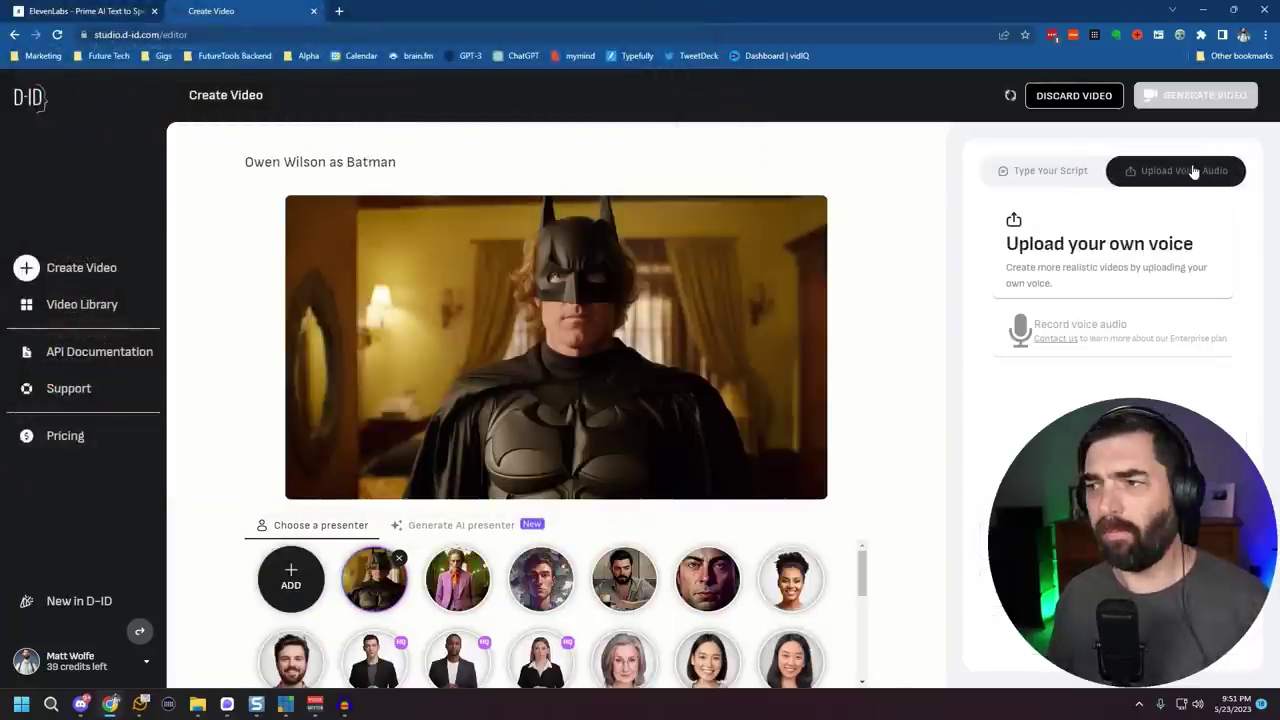
click(1112, 250)
click(627, 459)
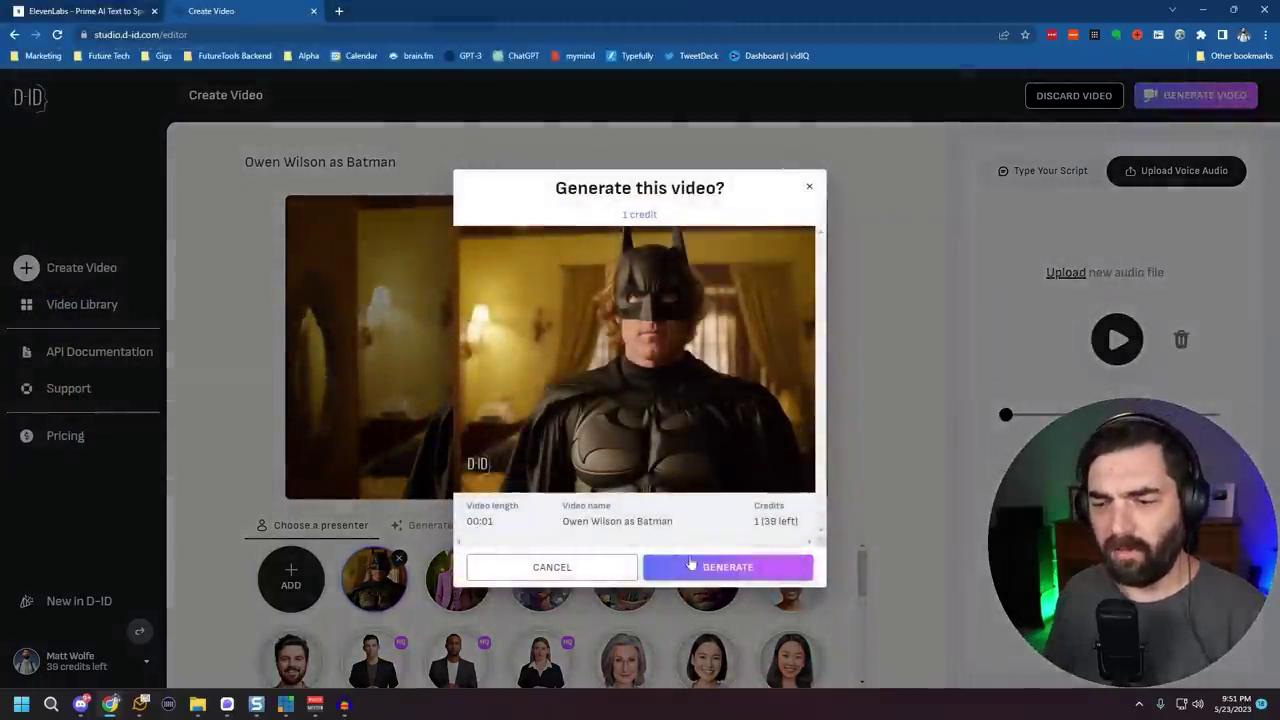
- Generate the Owen Wilson as Batman video, then play and download it from the video library
click(690, 565)
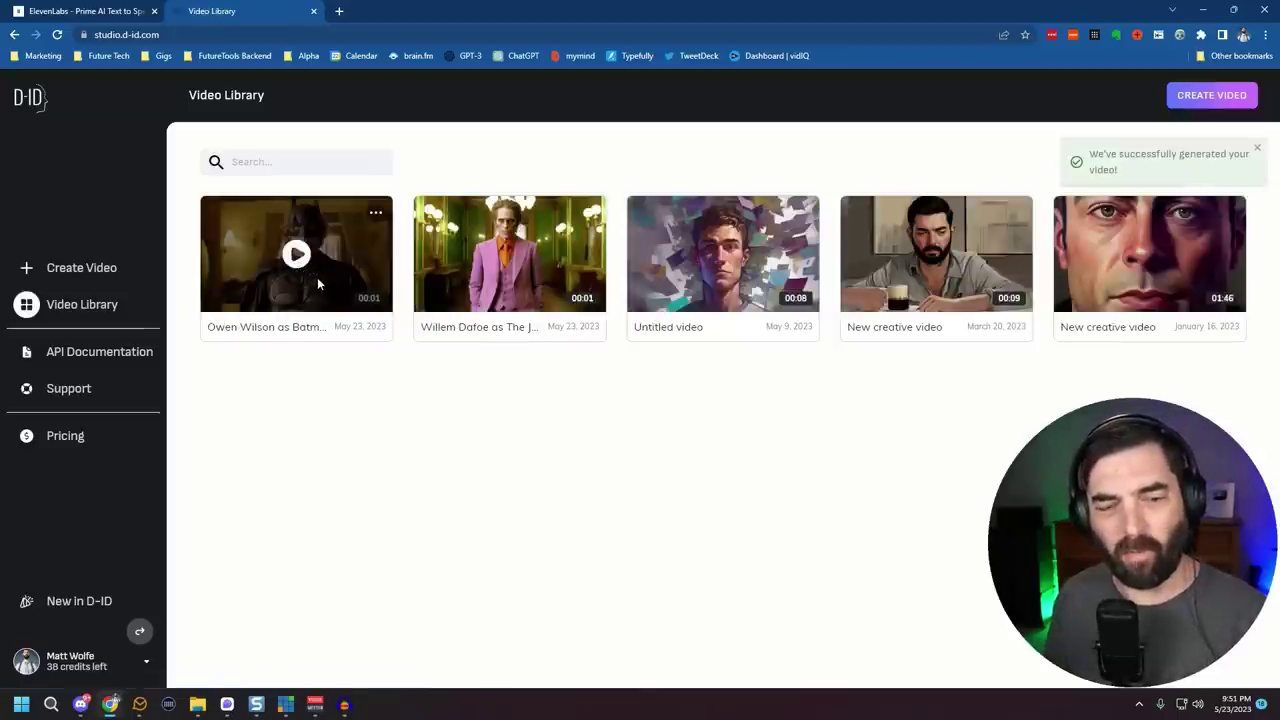
click(317, 277)
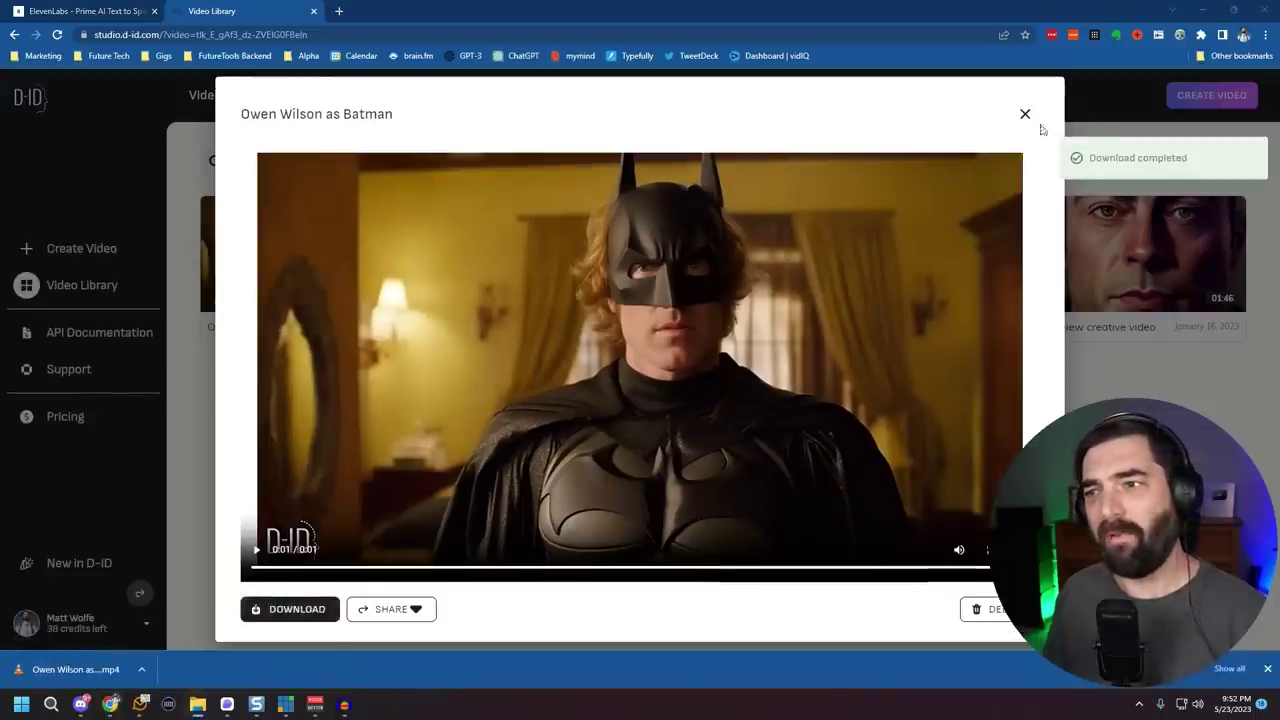
click(1025, 115)
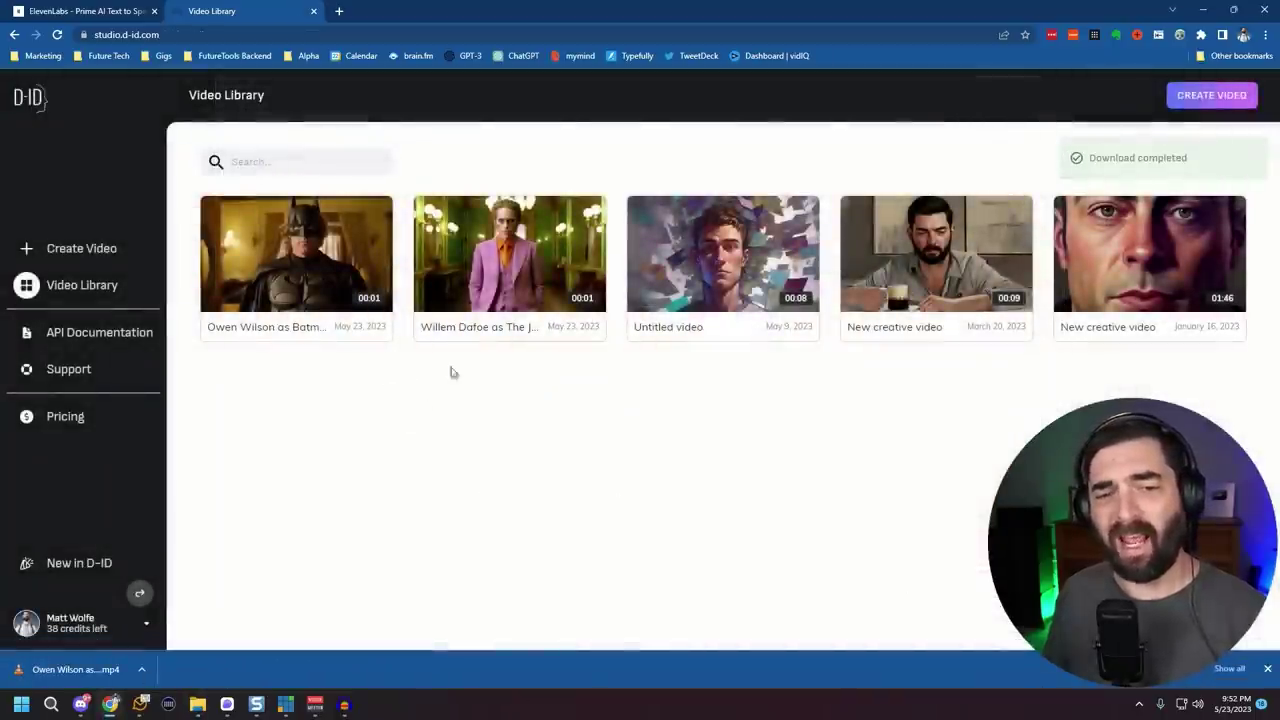
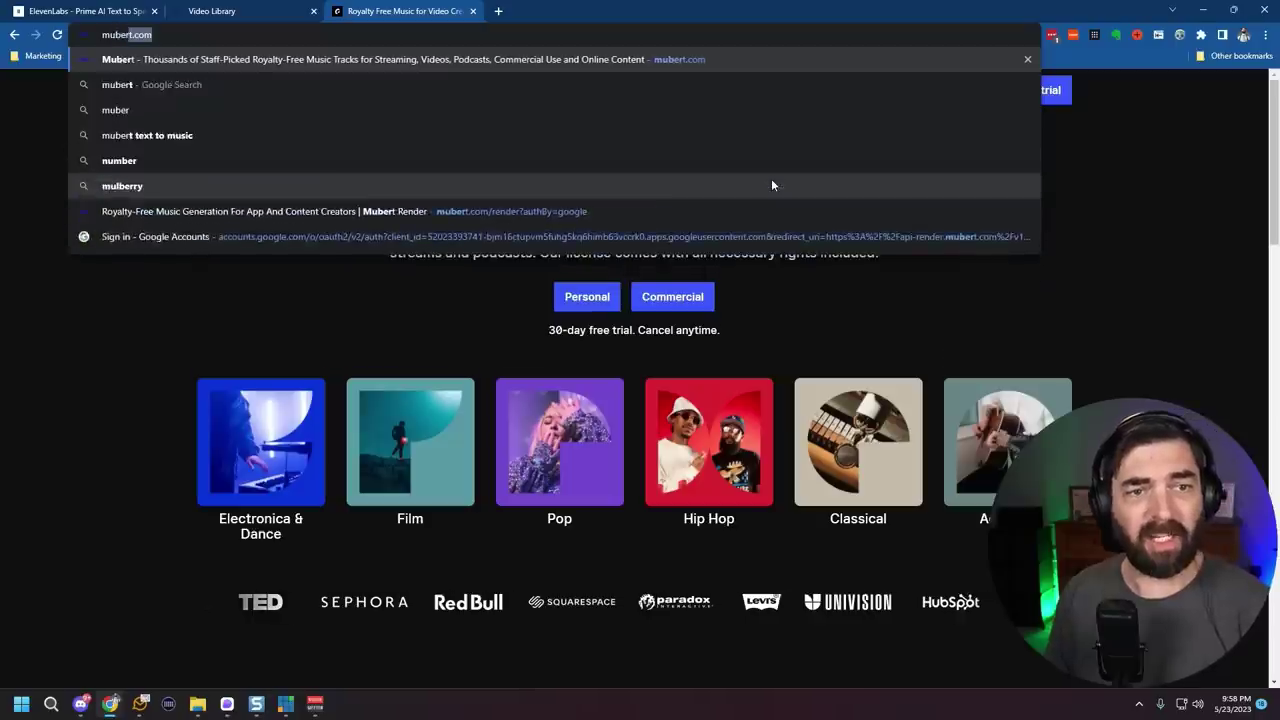
- Switch to Mubert, generate a 45-second track from the prompt "Wes Anderson Trailer Music" and listen to it
key(Return)
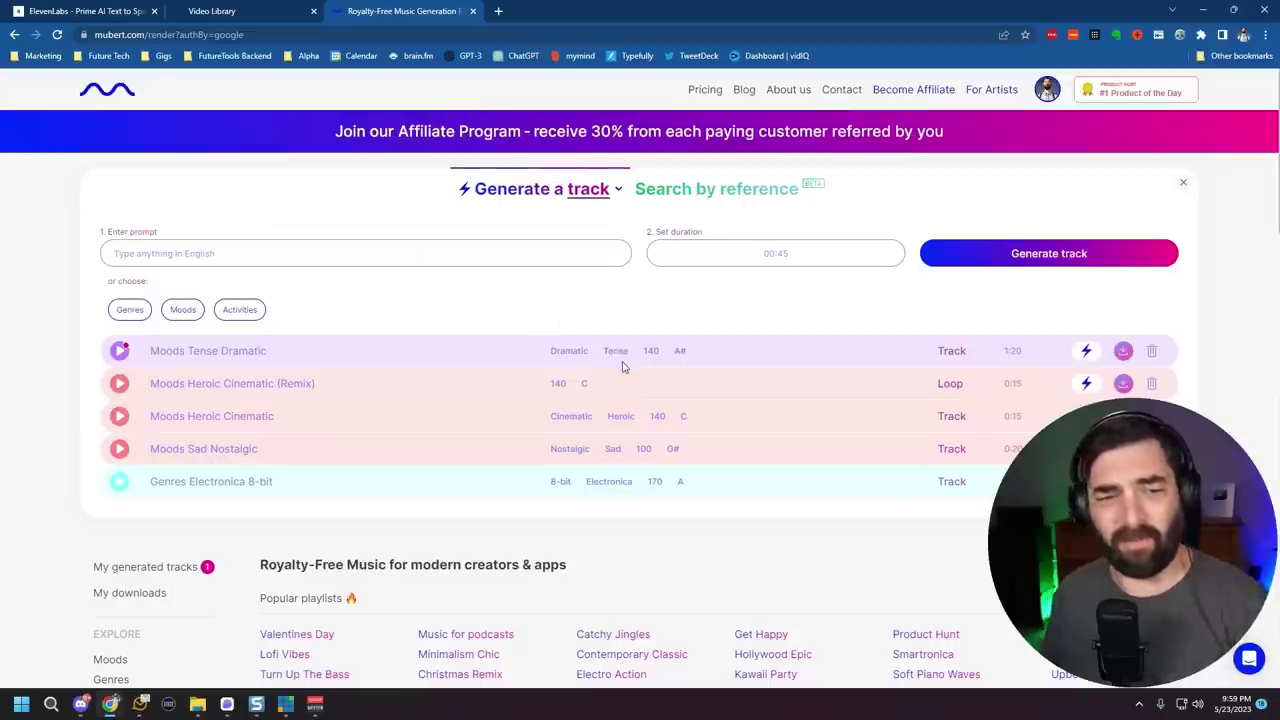
text(Wes And)
text(ers)
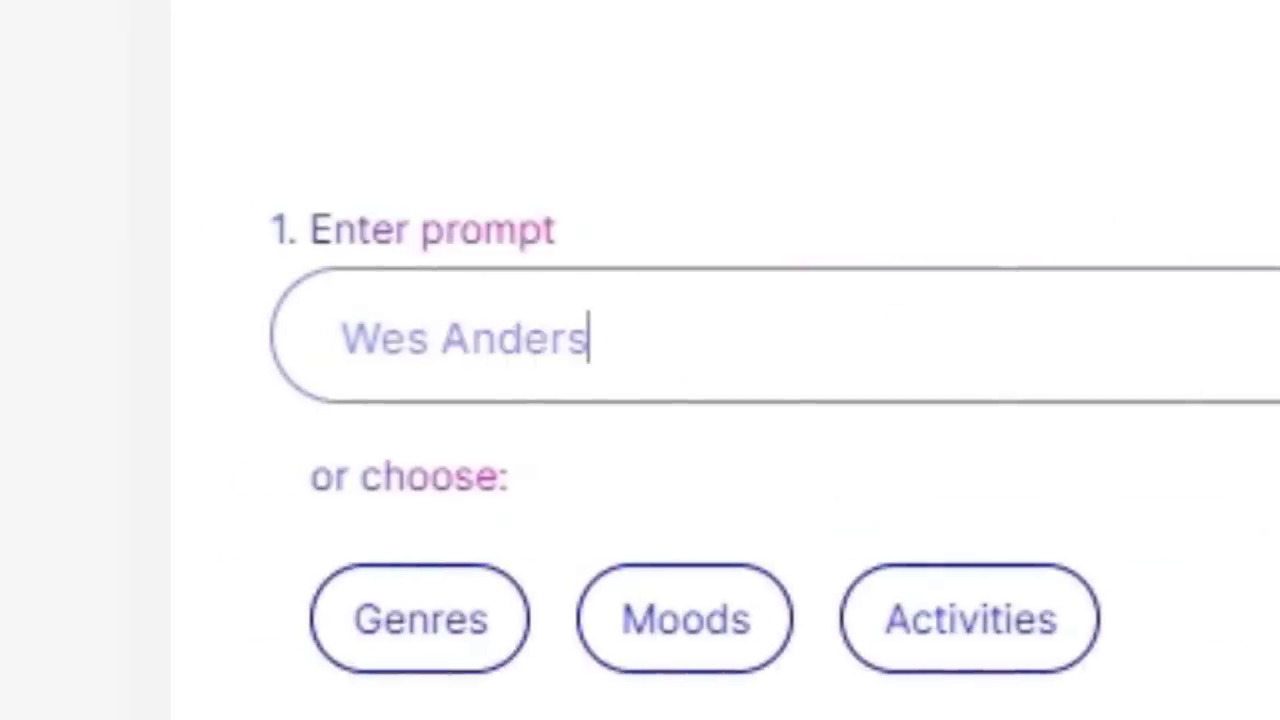
text(on Trailer Music)
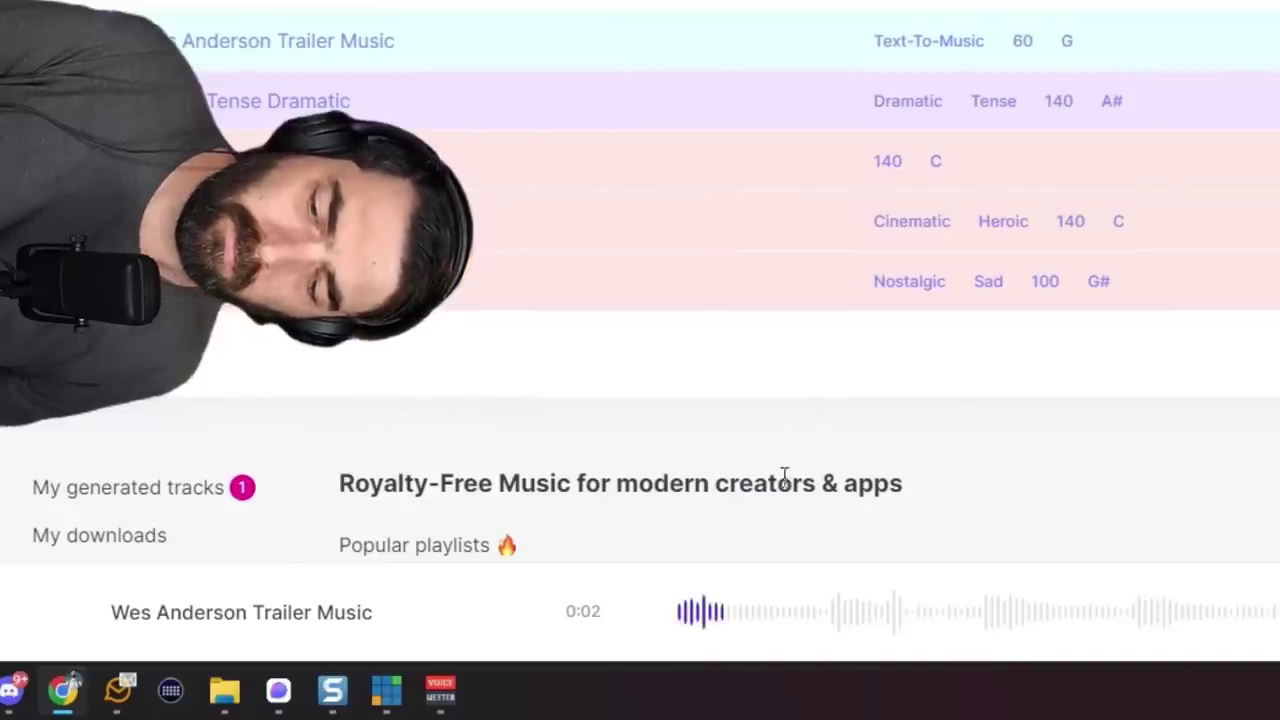
click(817, 614)
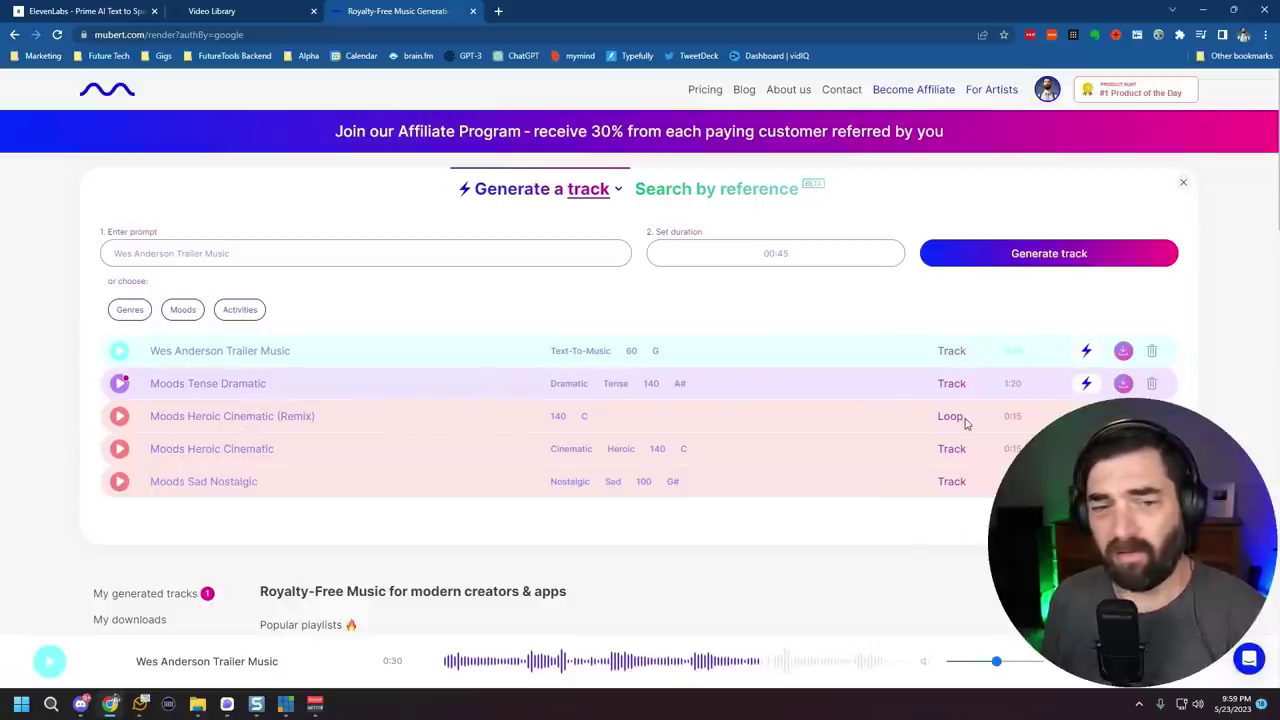
- Look through the genres, moods and activities, and generate 20-second tracks from the Folk genre
click(130, 309)
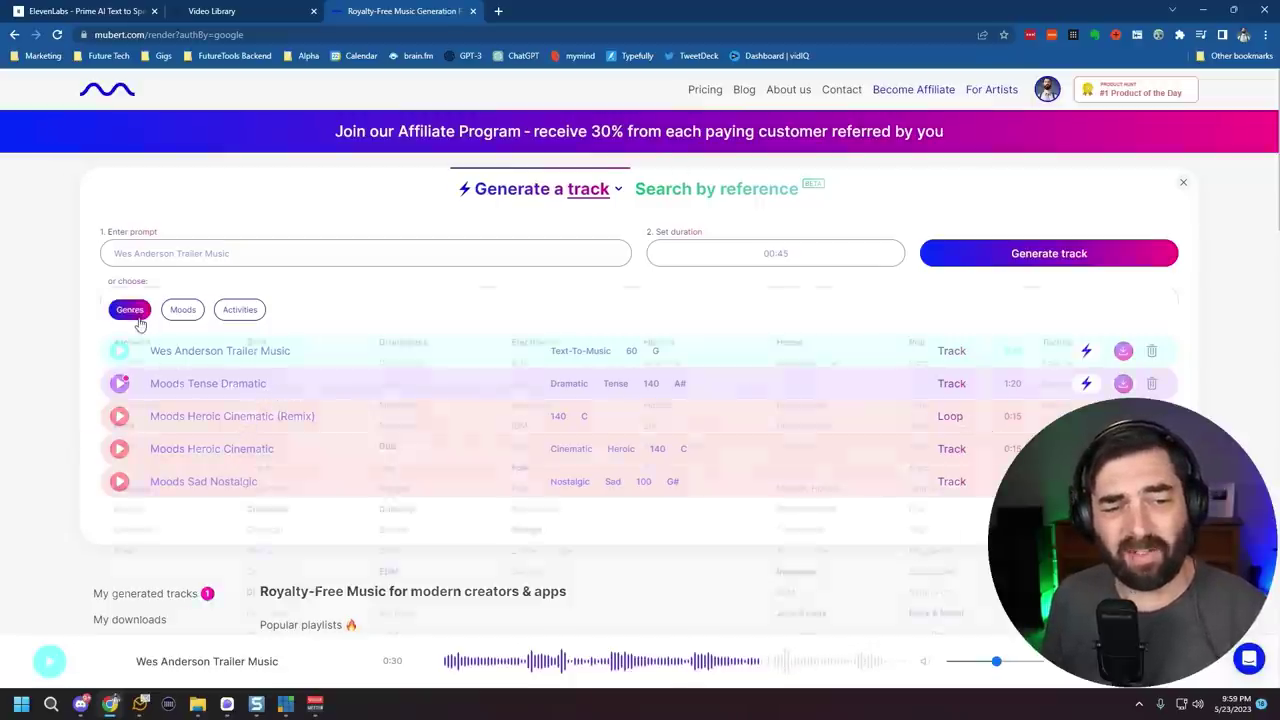
click(183, 311)
click(232, 312)
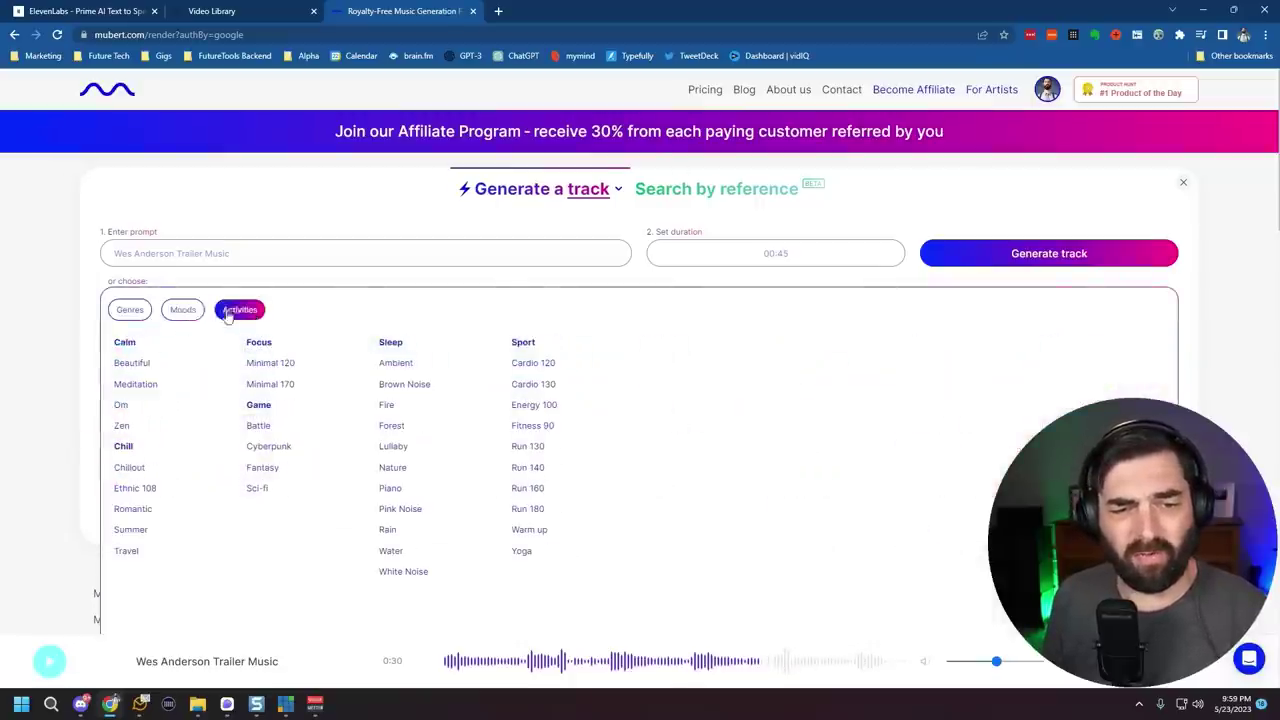
click(145, 314)
scroll(598, 457, down, 1)
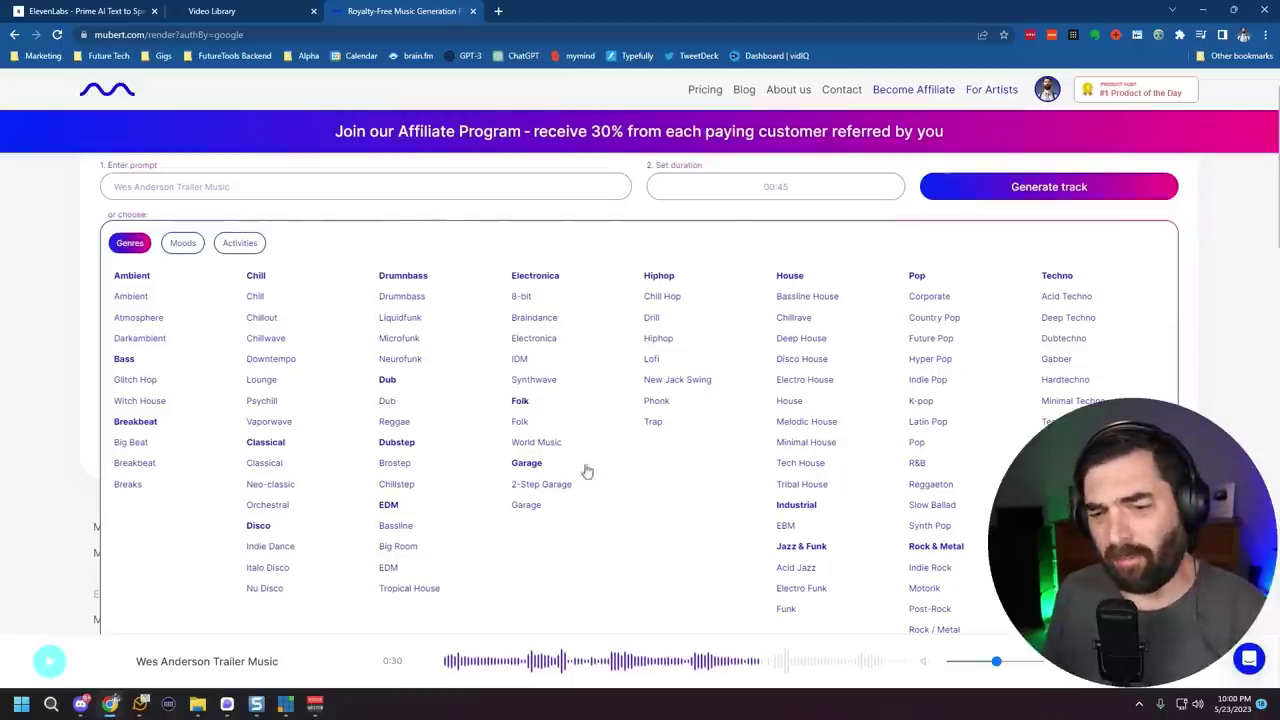
click(518, 424)
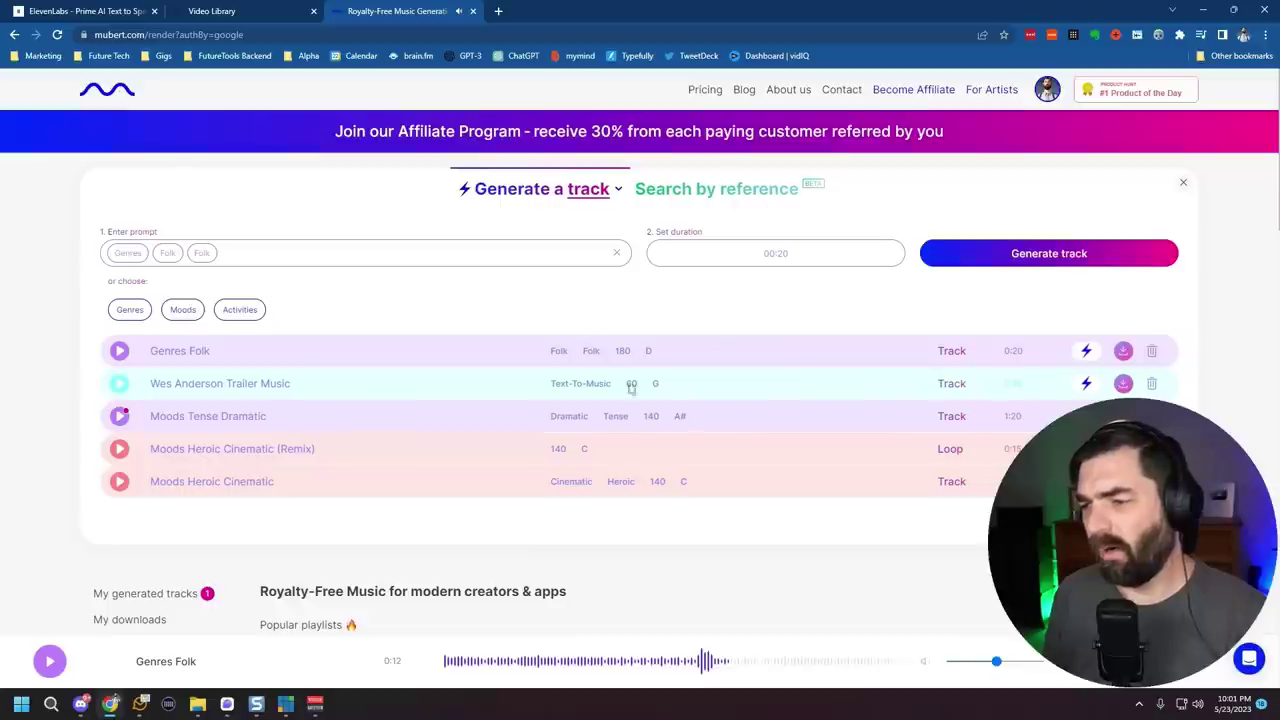
click(1052, 257)
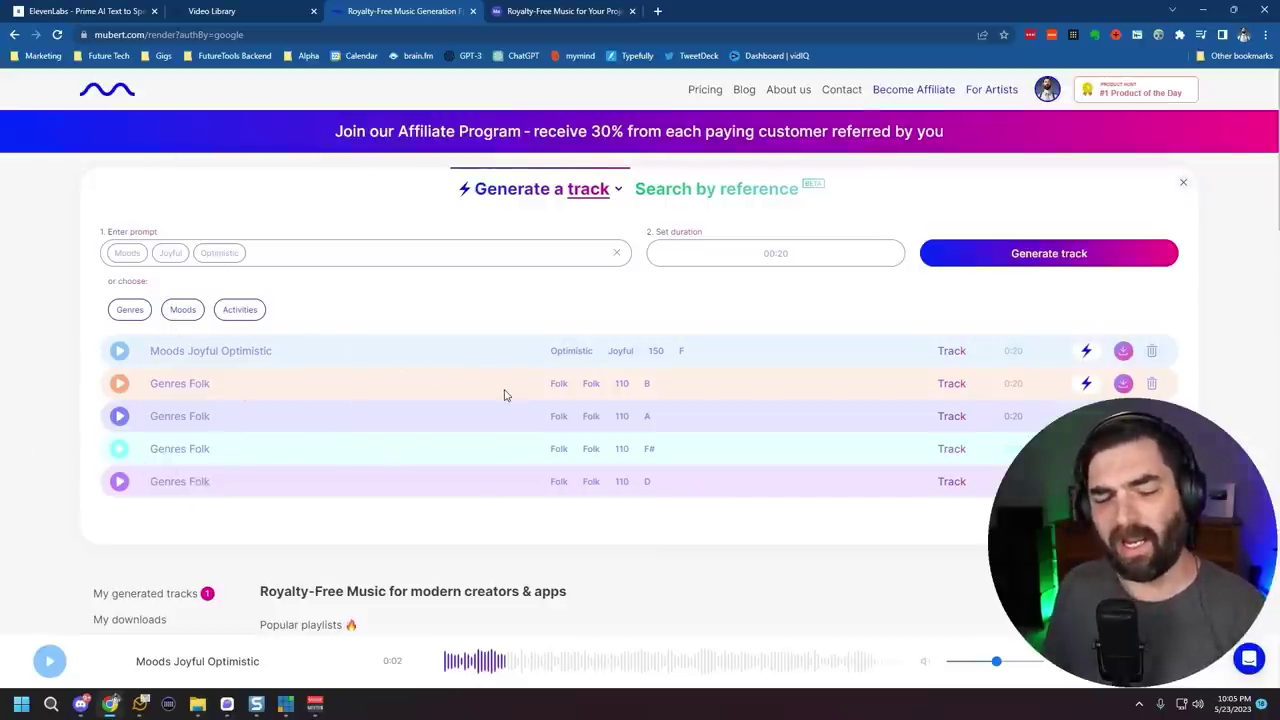
- Switch to Motion Array, preview the Folk track "On This Stone" and download it
click(530, 10)
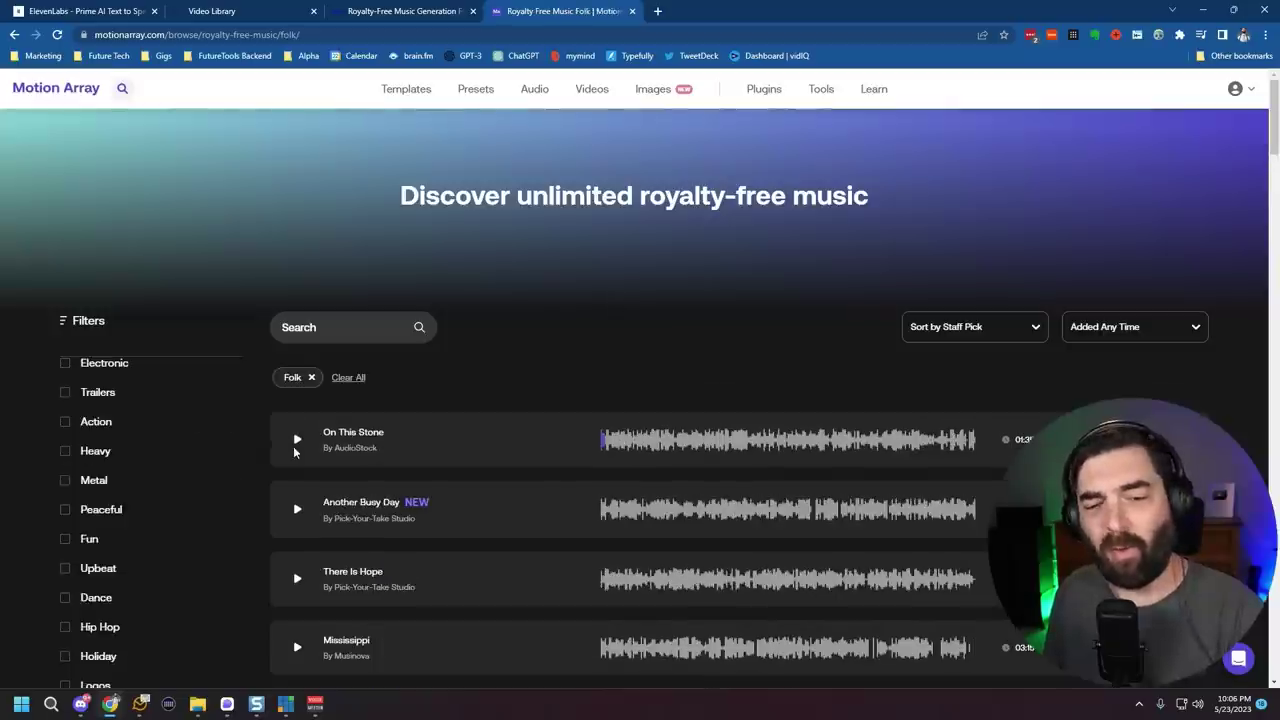
click(297, 443)
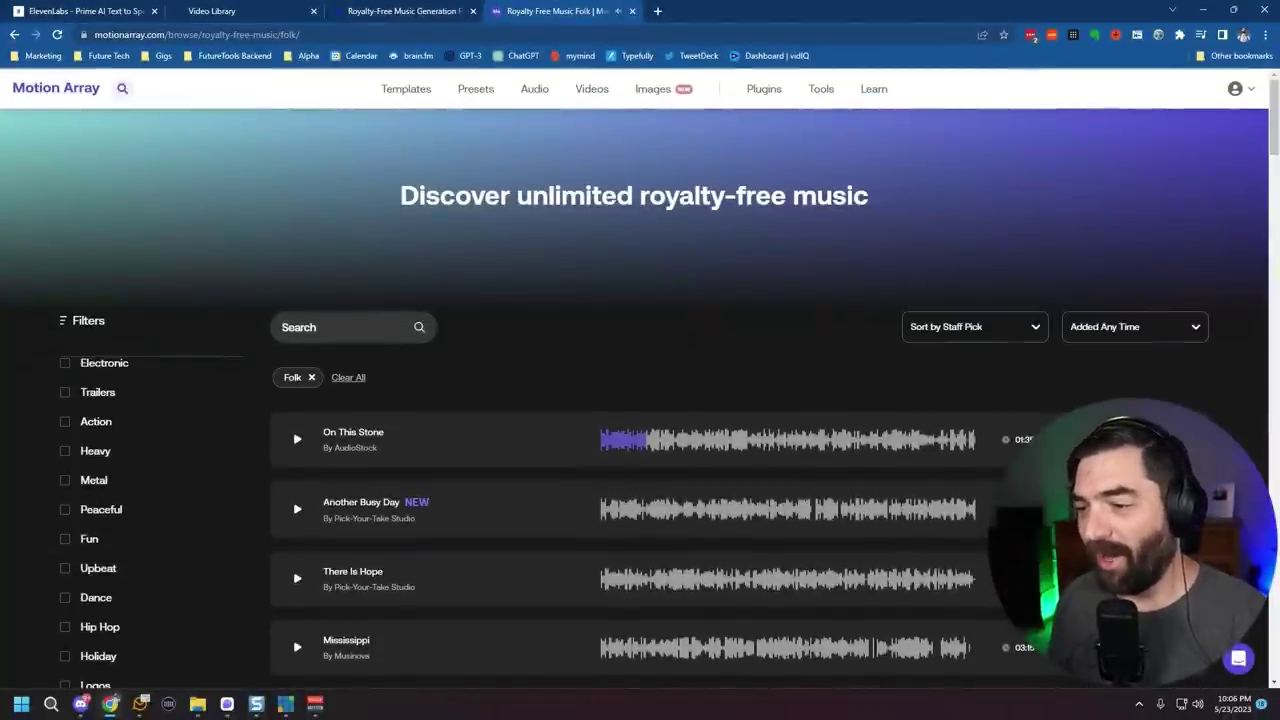
click(1050, 439)
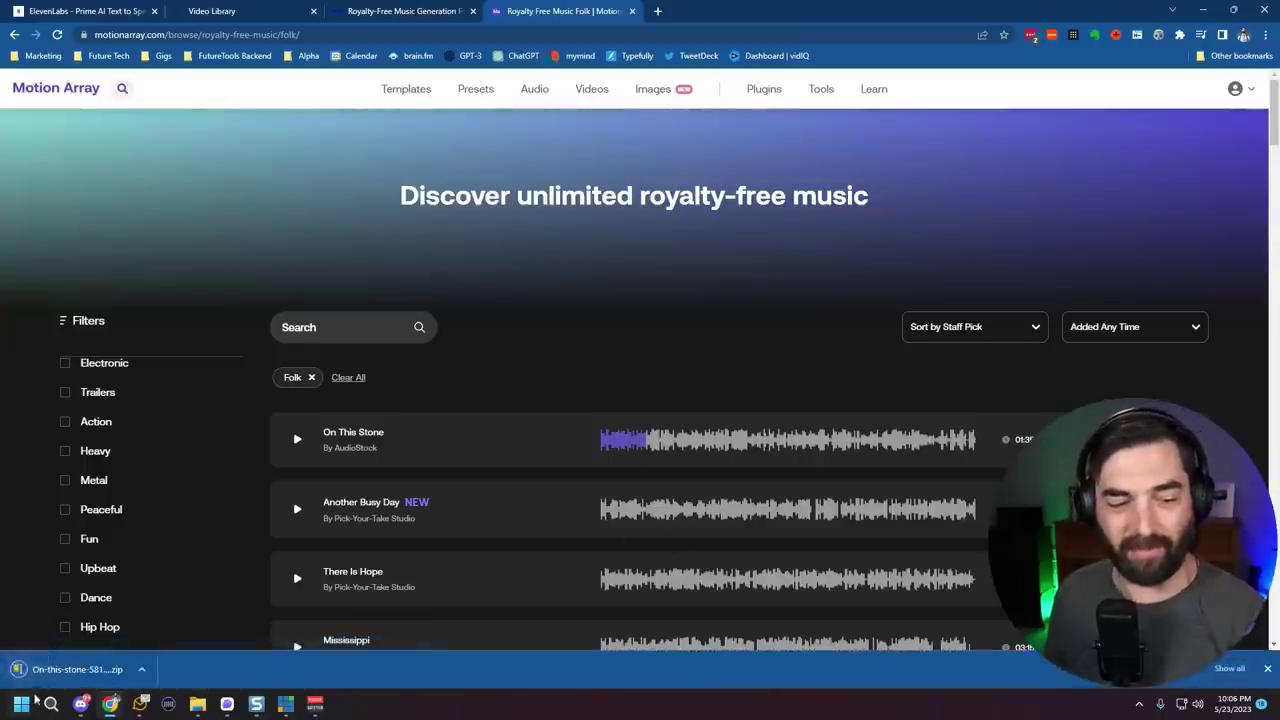
click(1267, 668)
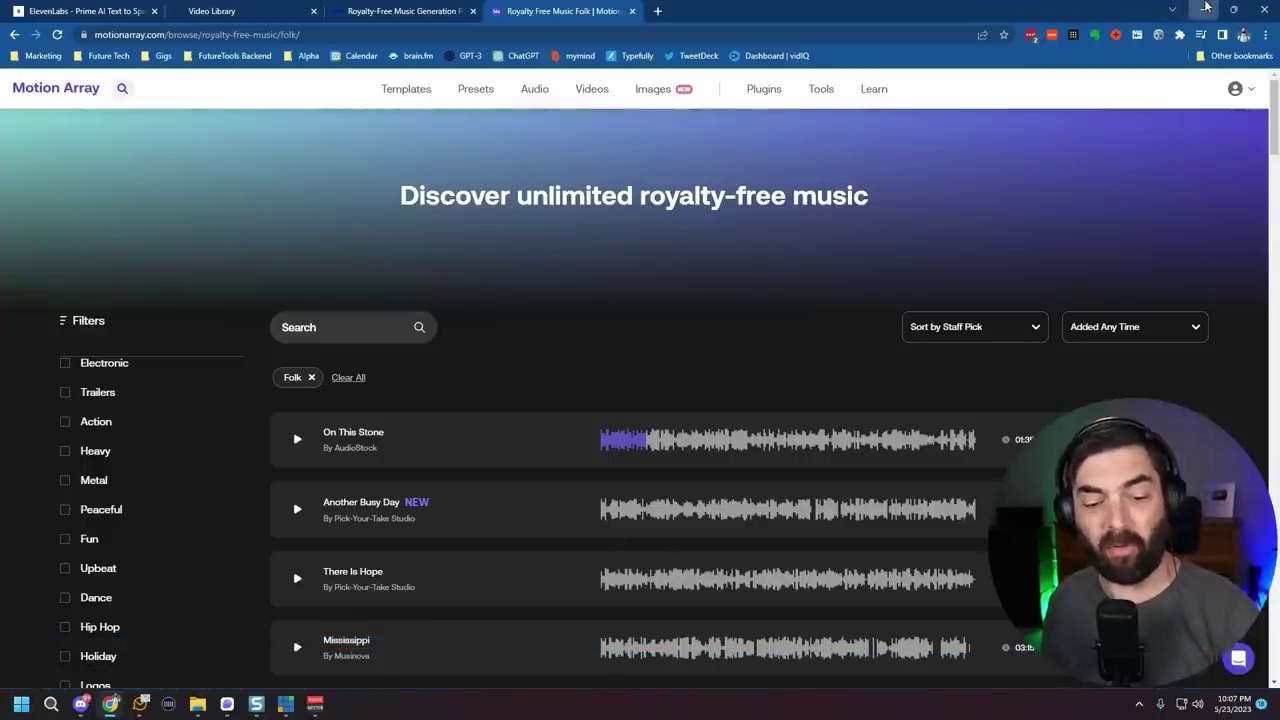
- Import all files of the Batman folder into the DaVinci Resolve media pool, changing the project frame rate to match the clips
click(1206, 9)
double_click(25, 365)
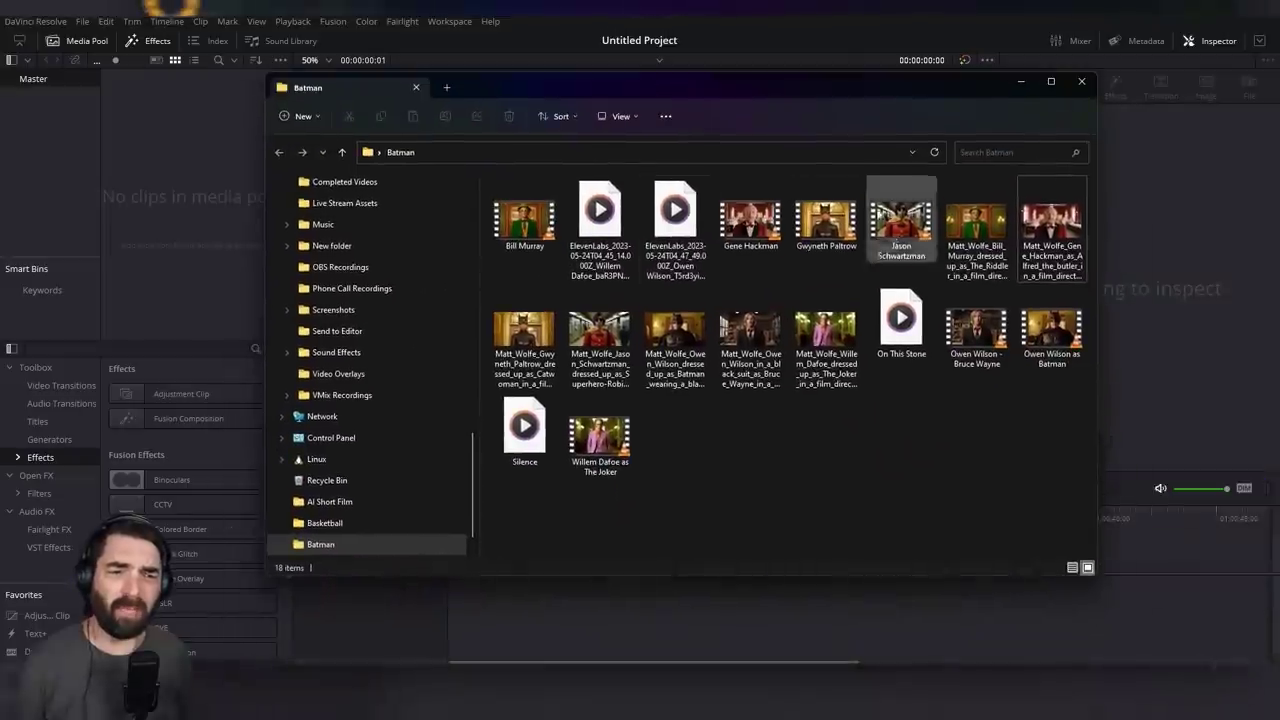
drag(1043, 515, 181, 196)
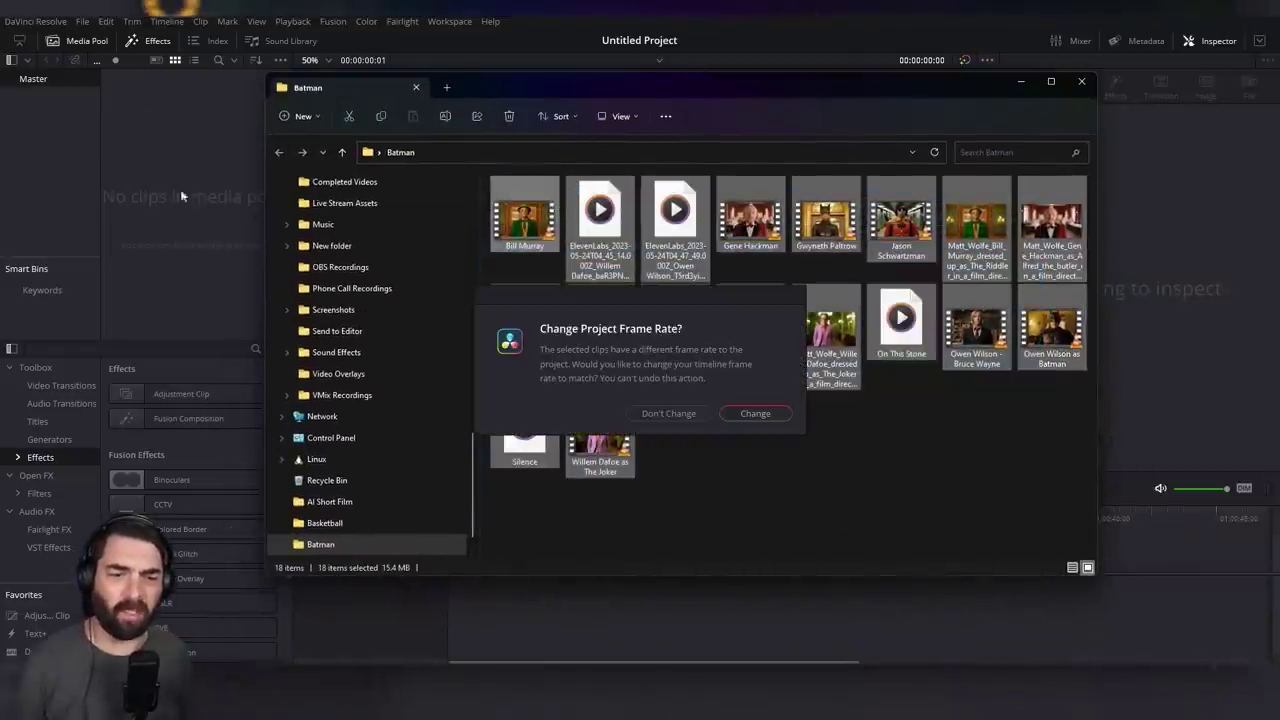
key(Return)
click(1020, 81)
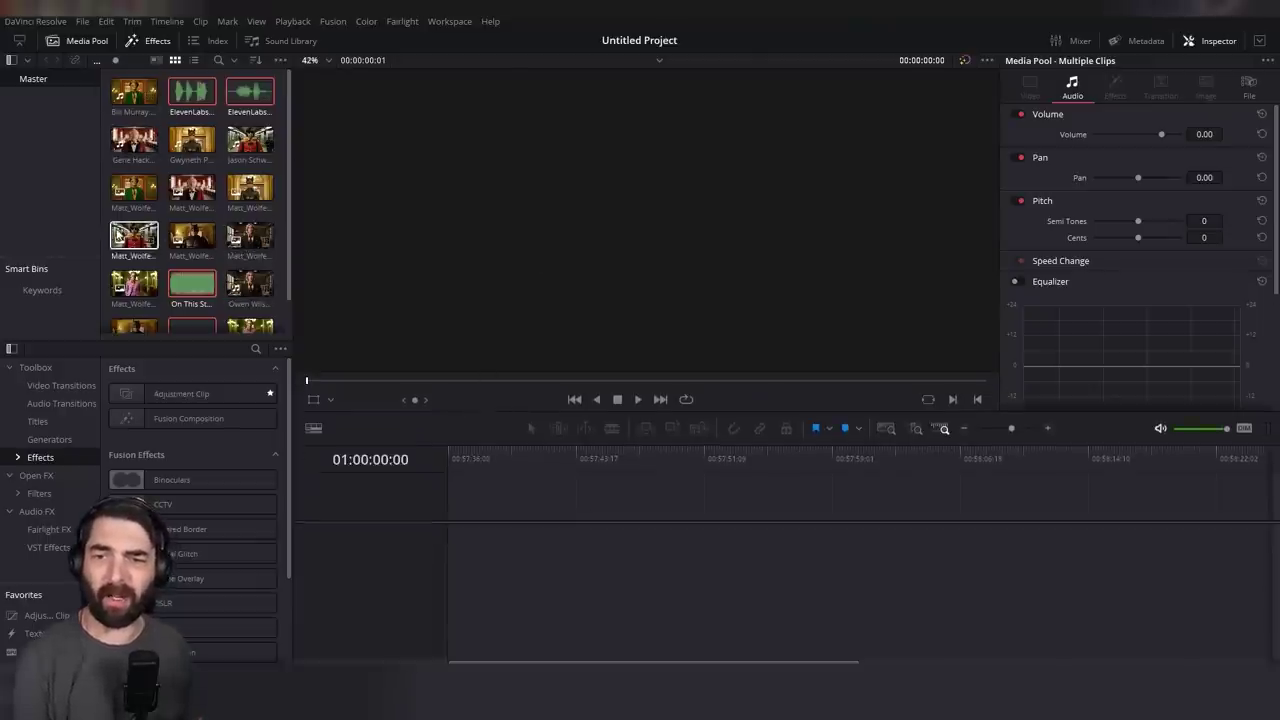
- Build a timeline starting with the Gwyneth Paltrow, Jason Schwartzman and Willem Dafoe clips, followed by the remaining character clips
drag(191, 139, 457, 545)
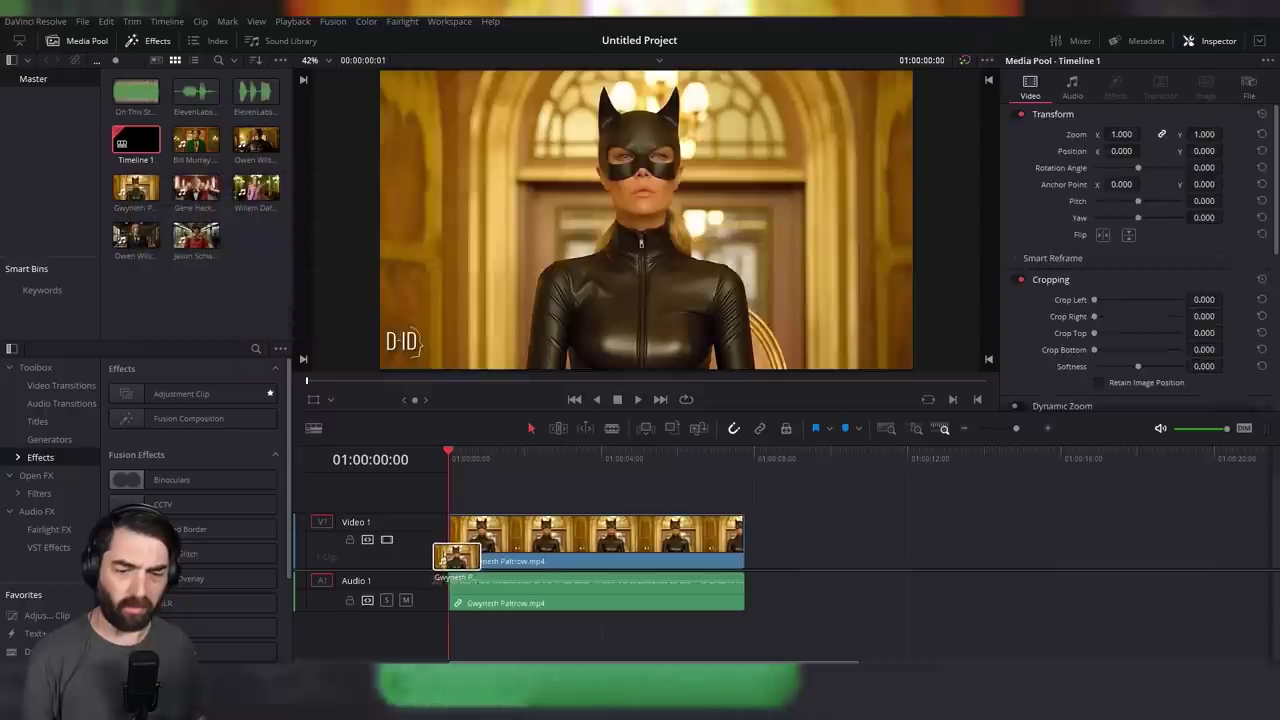
click(196, 238)
key(shift+F12)
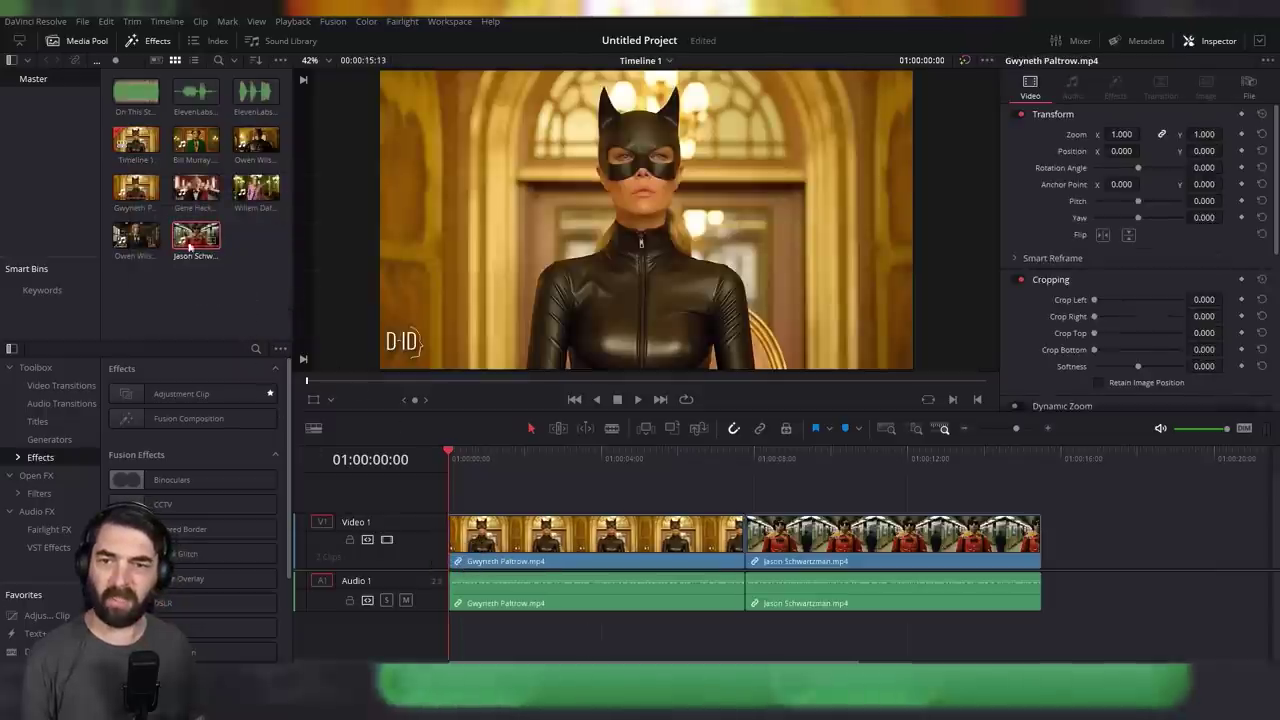
drag(256, 187, 1100, 535)
- Split the Gwyneth Paltrow clip at 01:00:00:13 and delete the part before the cut
key(space)
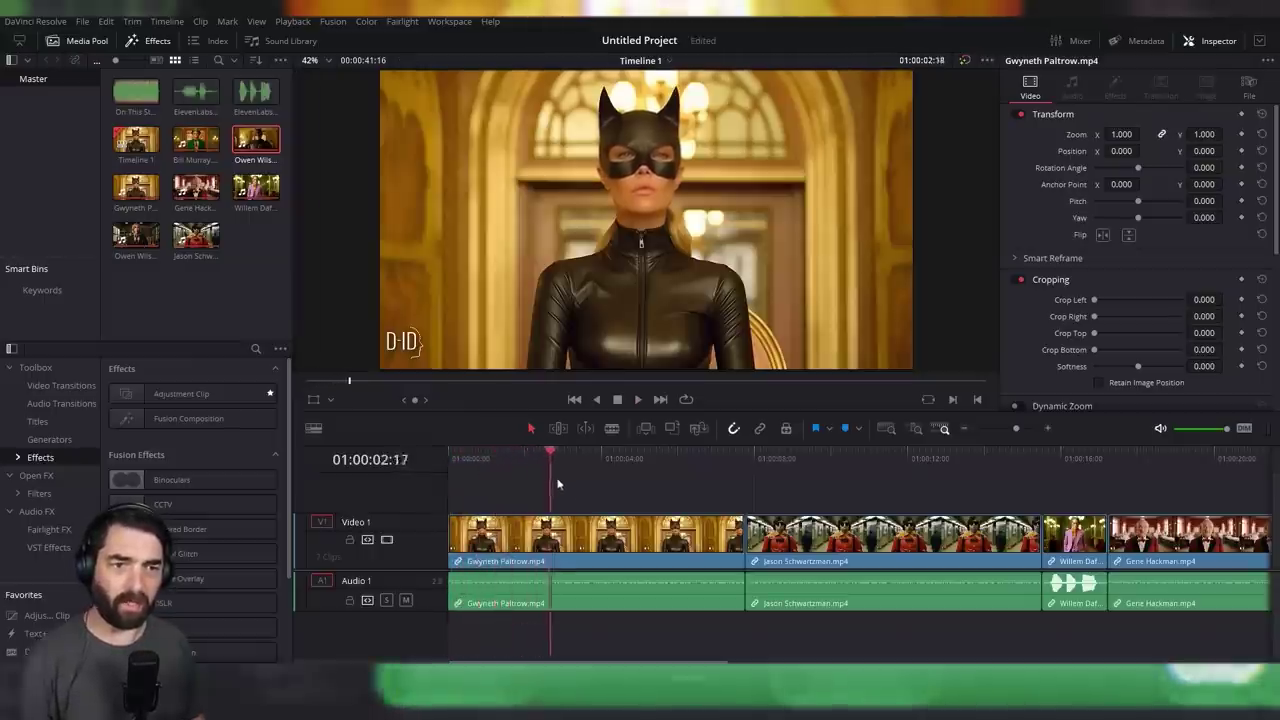
click(485, 483)
mouse_move(485, 483)
mouse_down()
mouse_move(686, 500)
mouse_move(468, 492)
mouse_up()
key(ctrl+b)
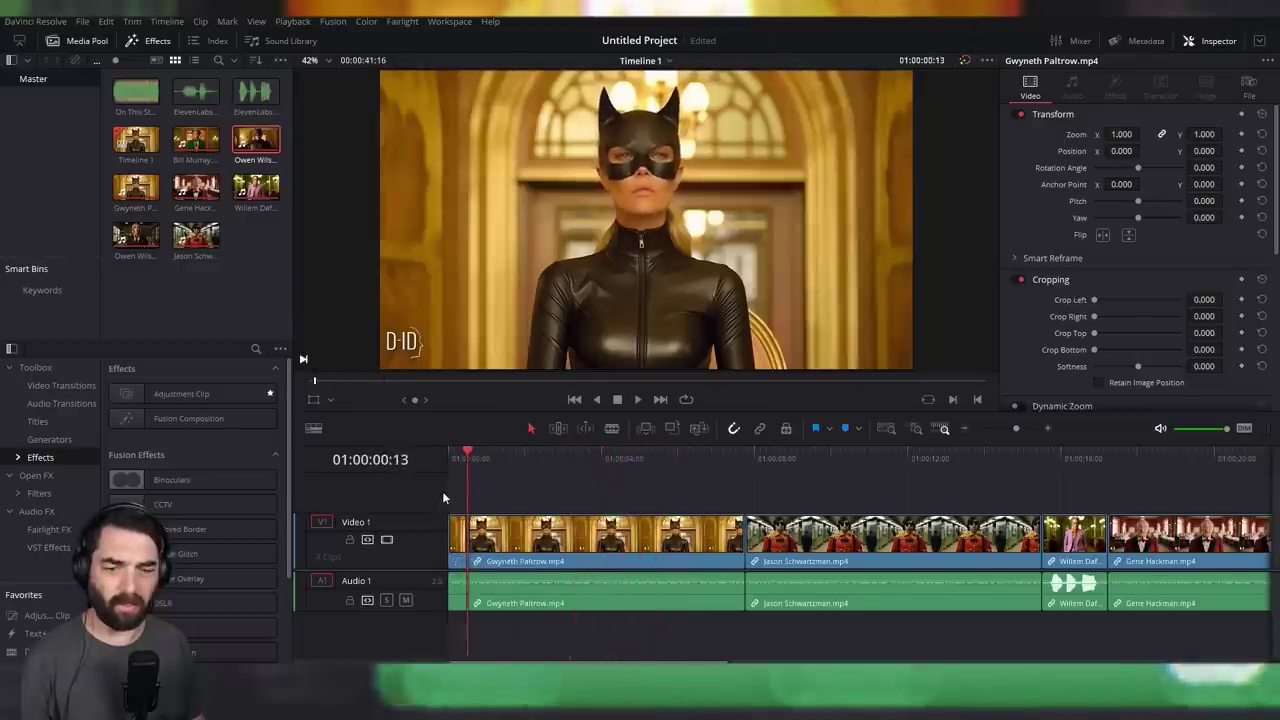
key(Delete)
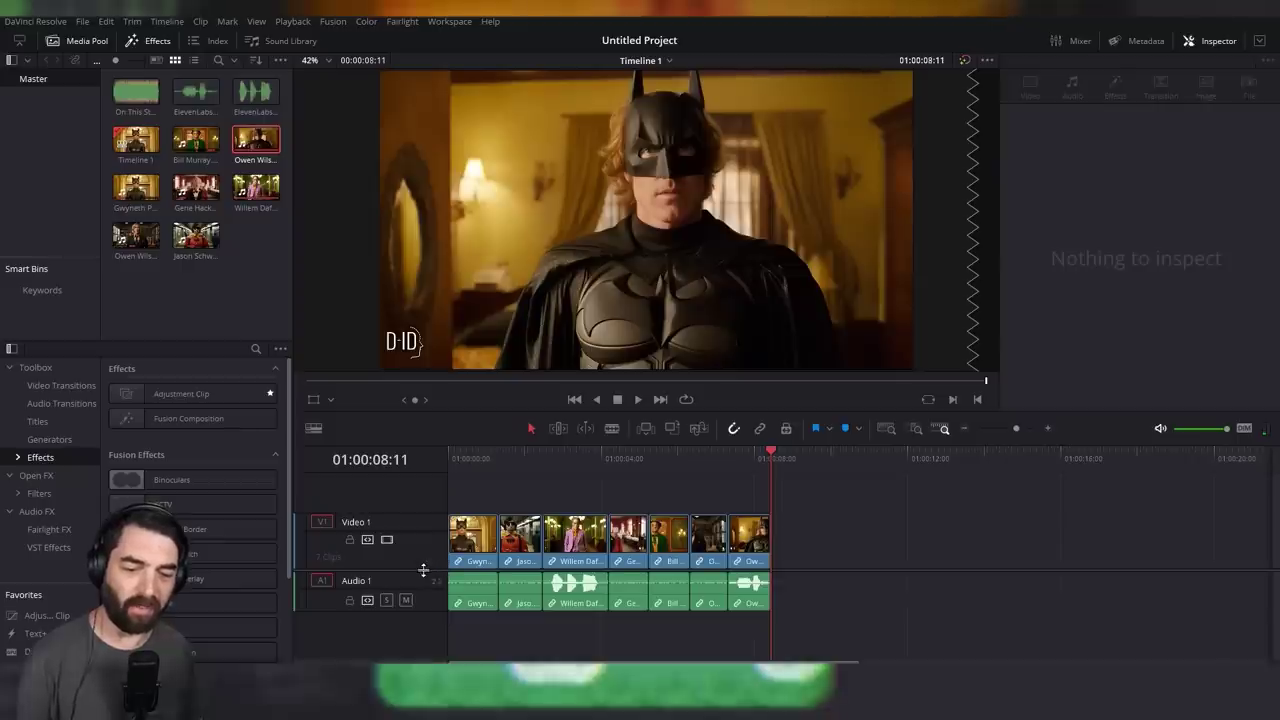
- Place the On This Stone music on a second audio track from the timeline start and split it at the Joker clip's ends
scroll(423, 570, down, 1)
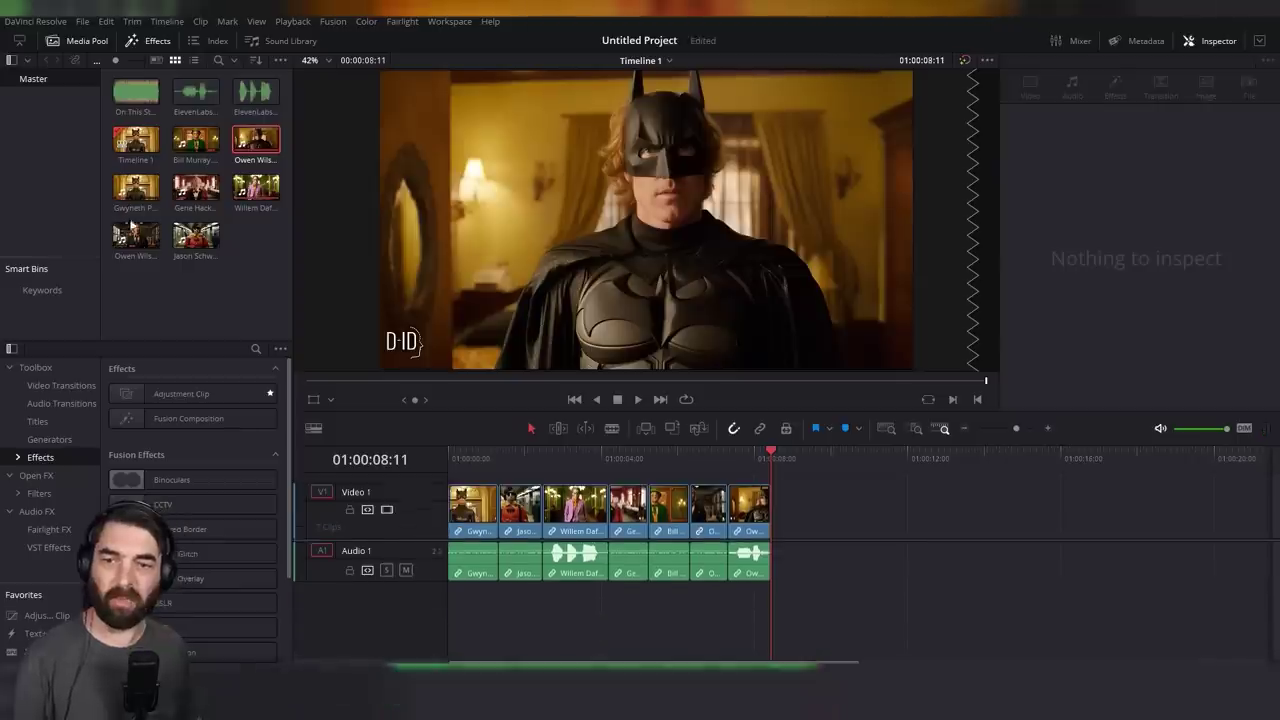
drag(130, 97, 470, 612)
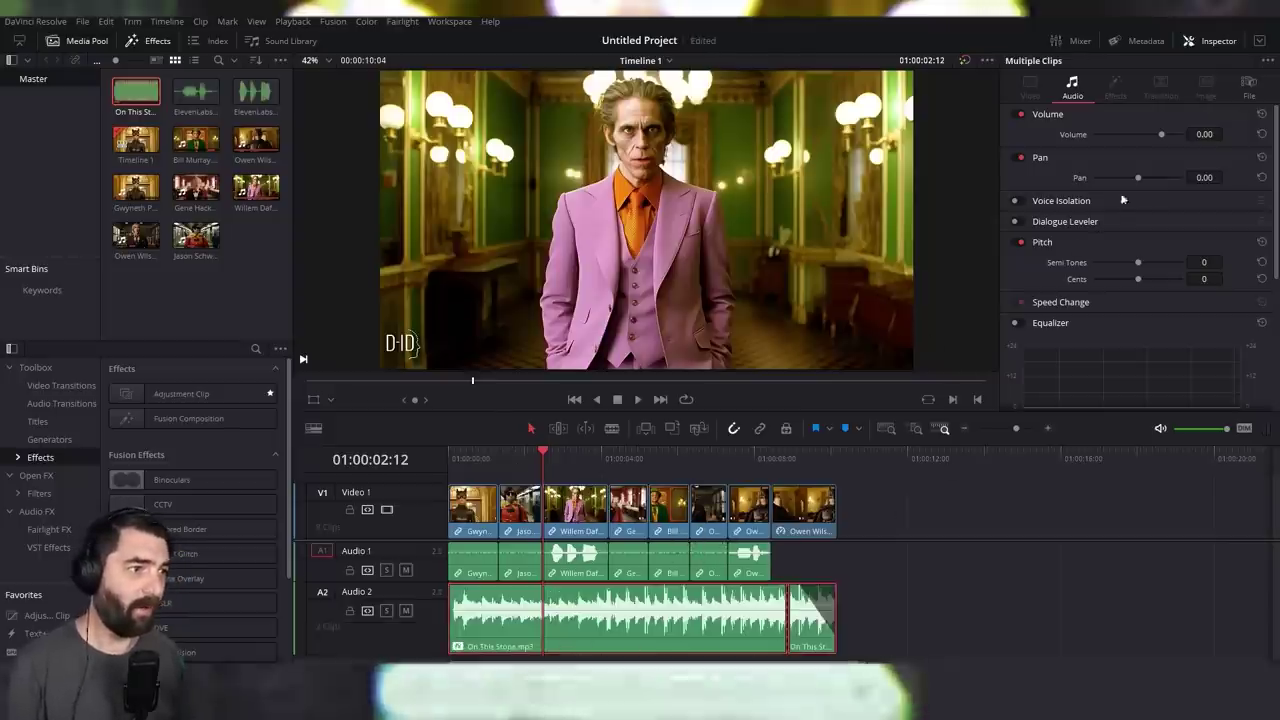
click(607, 452)
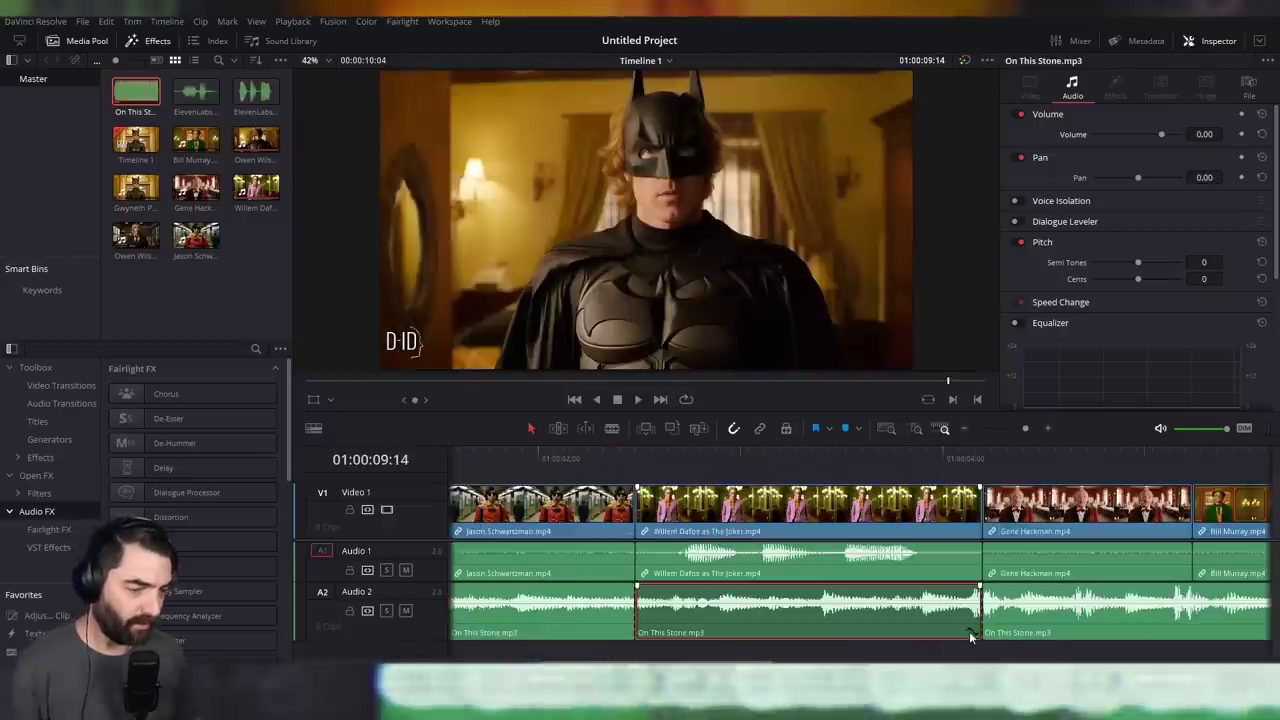
- Open the volume curve of the music segment under the Joker clip and lower its level with keyframes
click(969, 631)
scroll(1034, 629, down, 5)
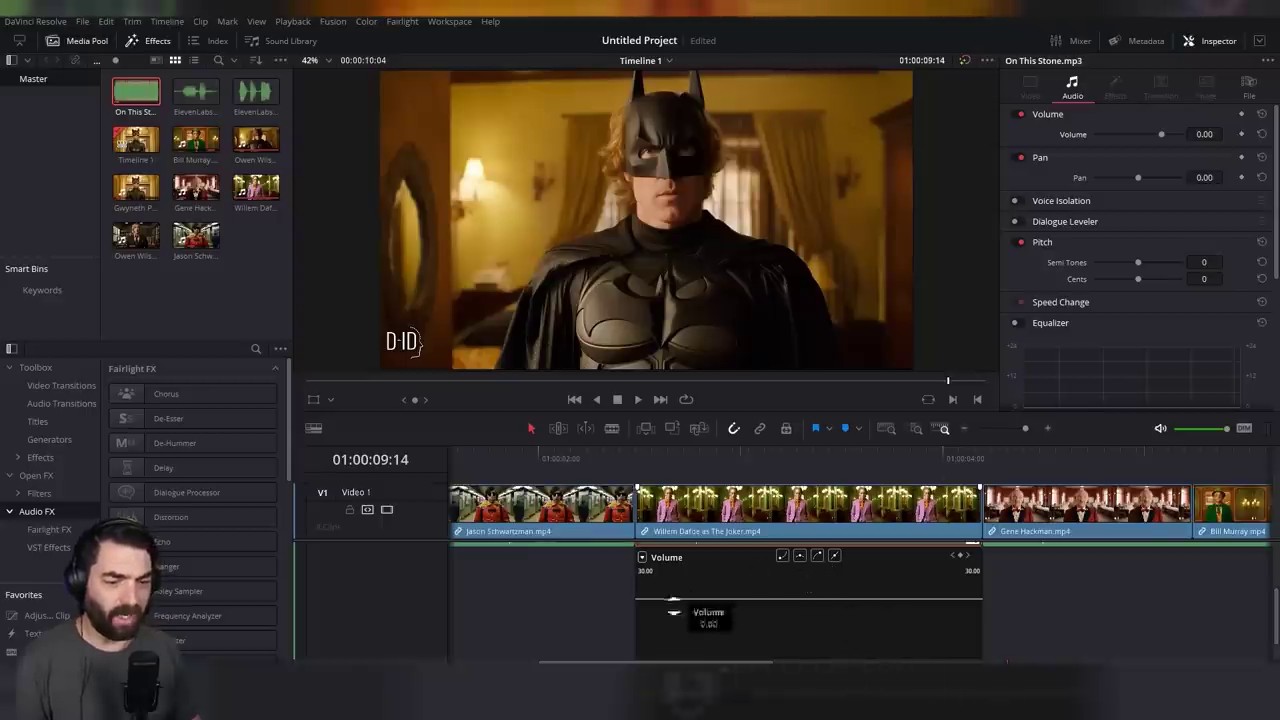
drag(663, 596, 780, 592)
scroll(782, 567, up, 3)
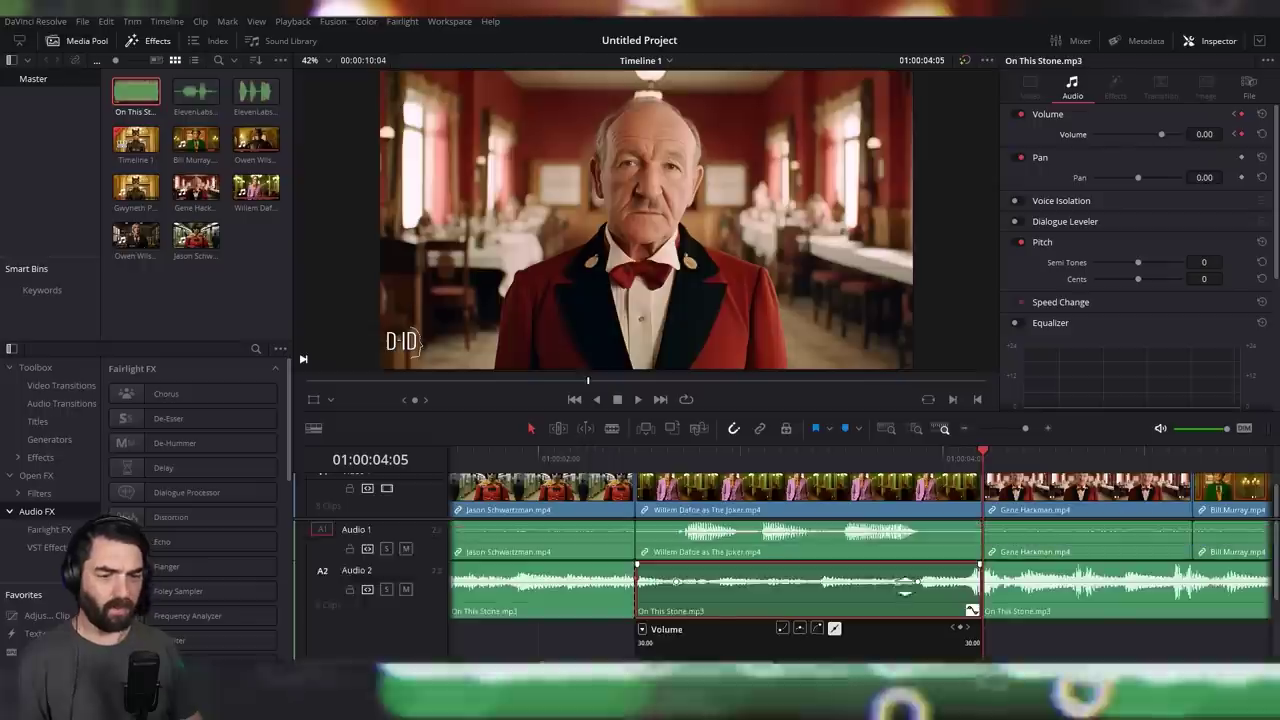
- Play back the edit from before the Joker clip to check the lowered music level
click(590, 455)
key(space)
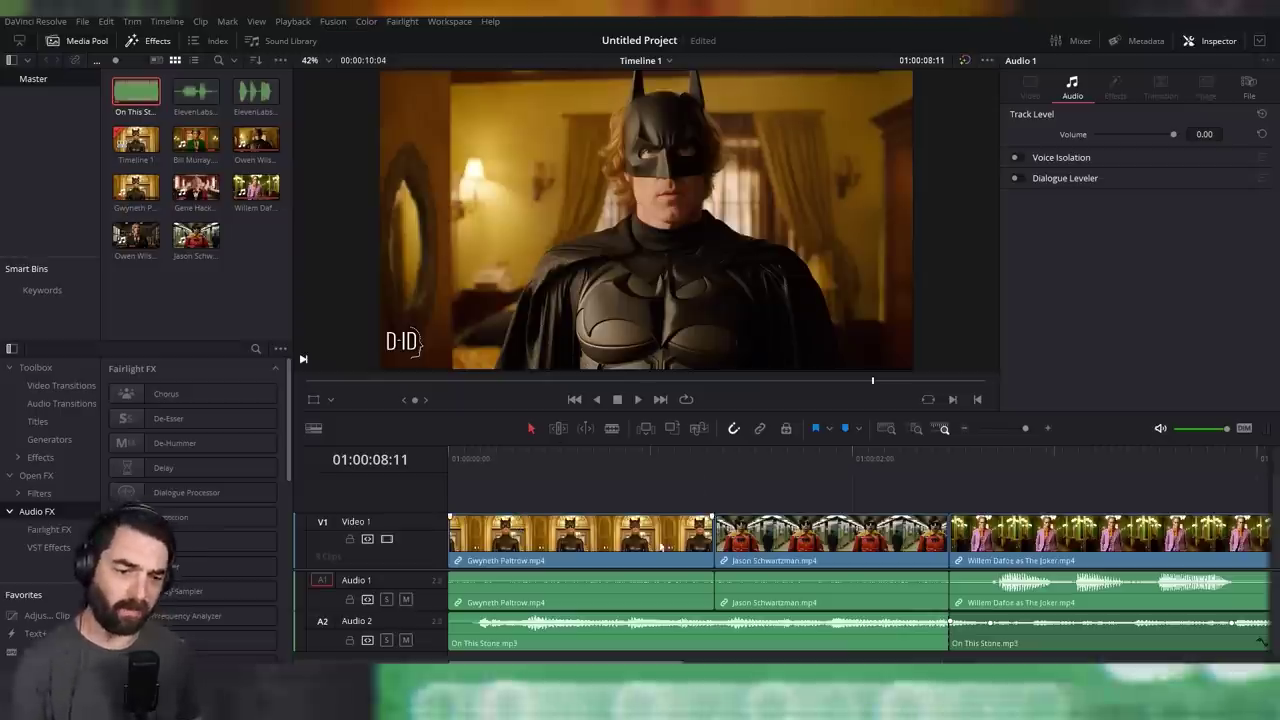
- Add a Text+ title on a second video track from the timeline start and lower its Y position to about -463
drag(531, 448, 448, 470)
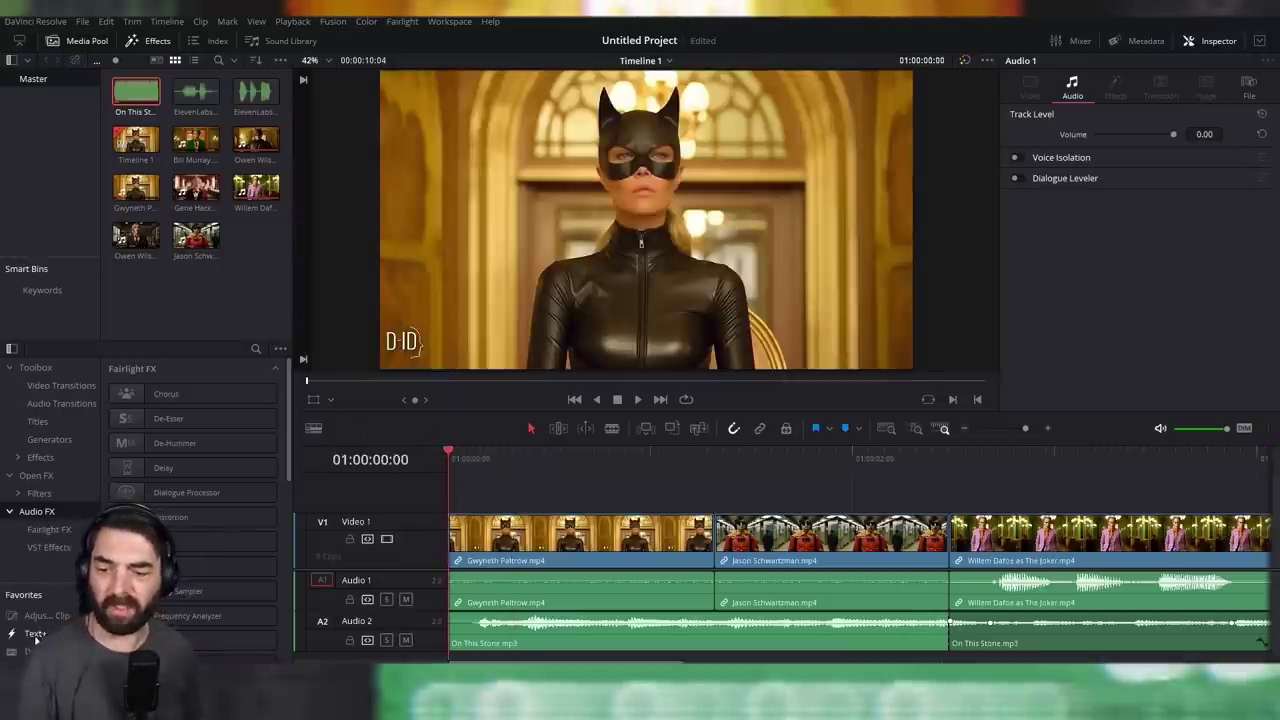
drag(24, 641, 924, 515)
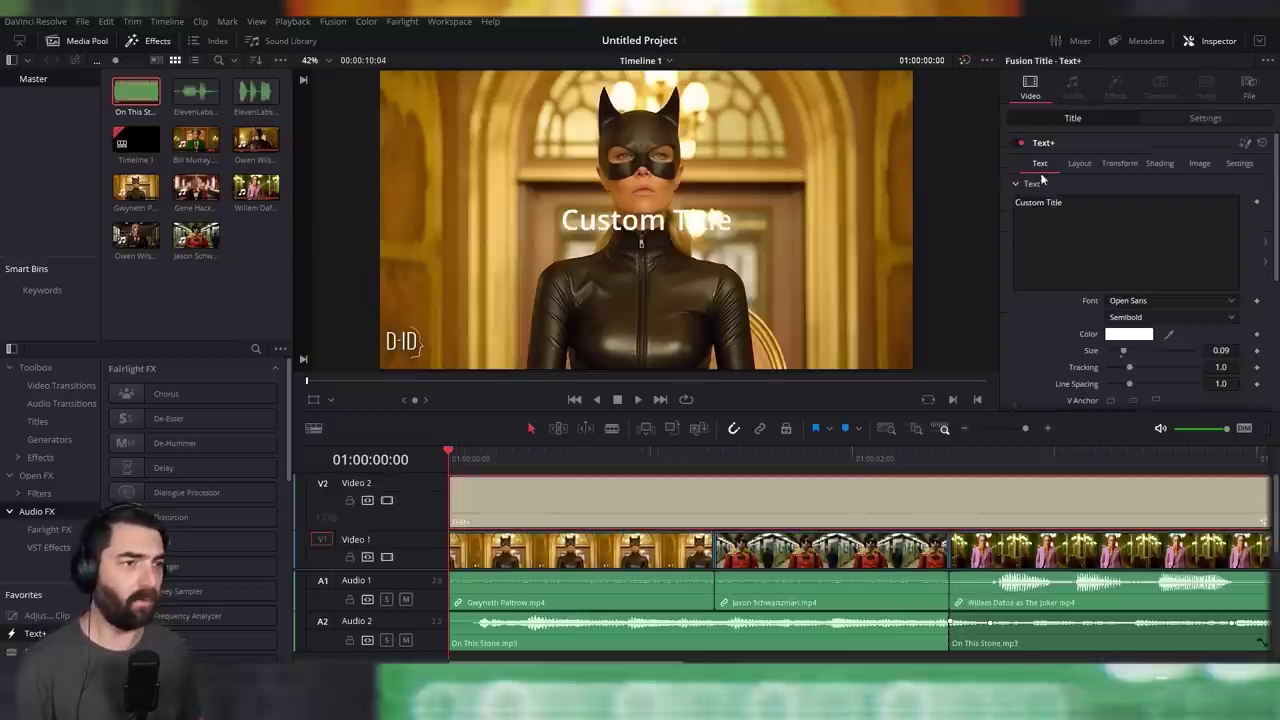
click(1205, 118)
drag(1205, 179, 1140, 179)
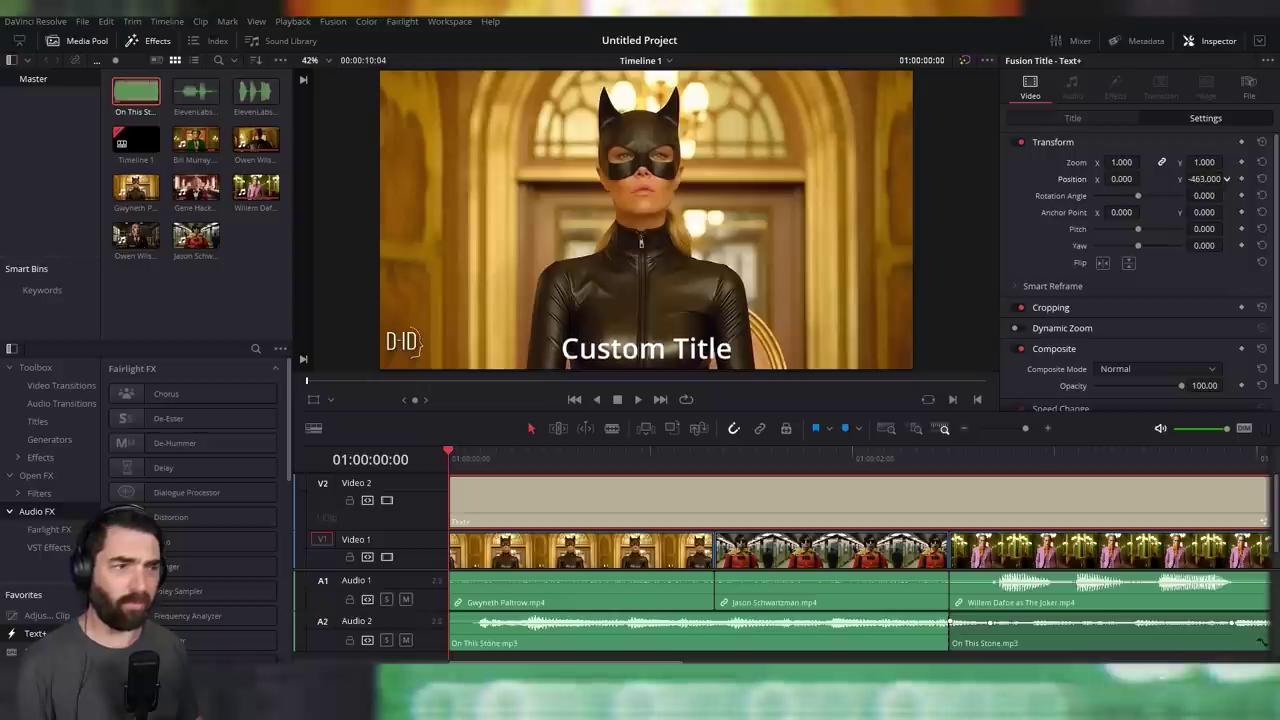
- Set the title's font to Acme Gothic Compressed and apply the Drop Shadow effect to it
scroll(1189, 298, down, 1)
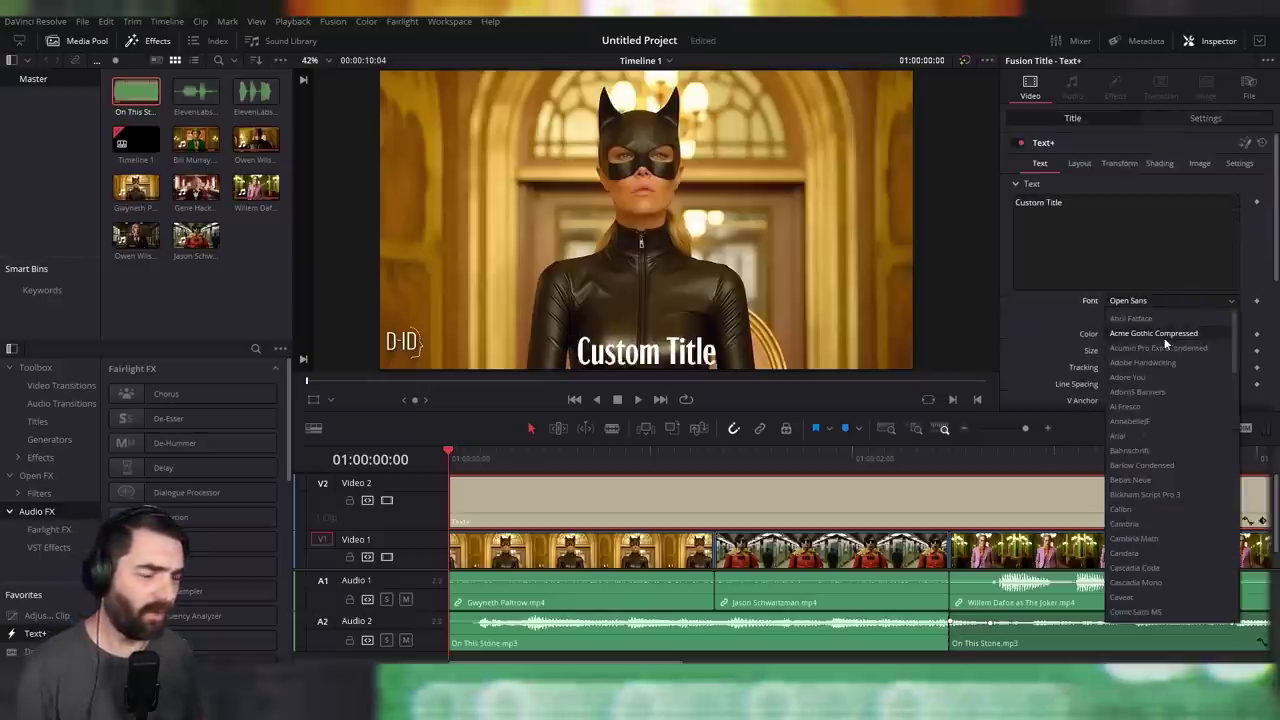
click(1164, 337)
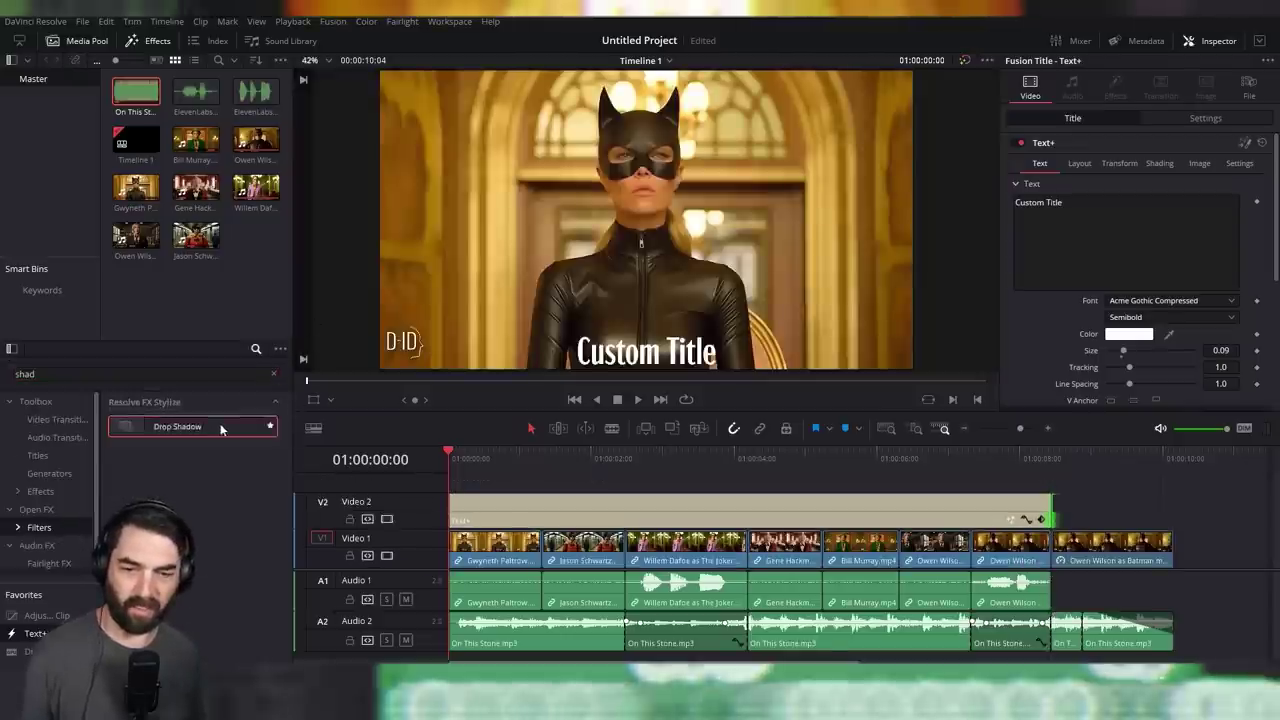
drag(223, 427, 545, 517)
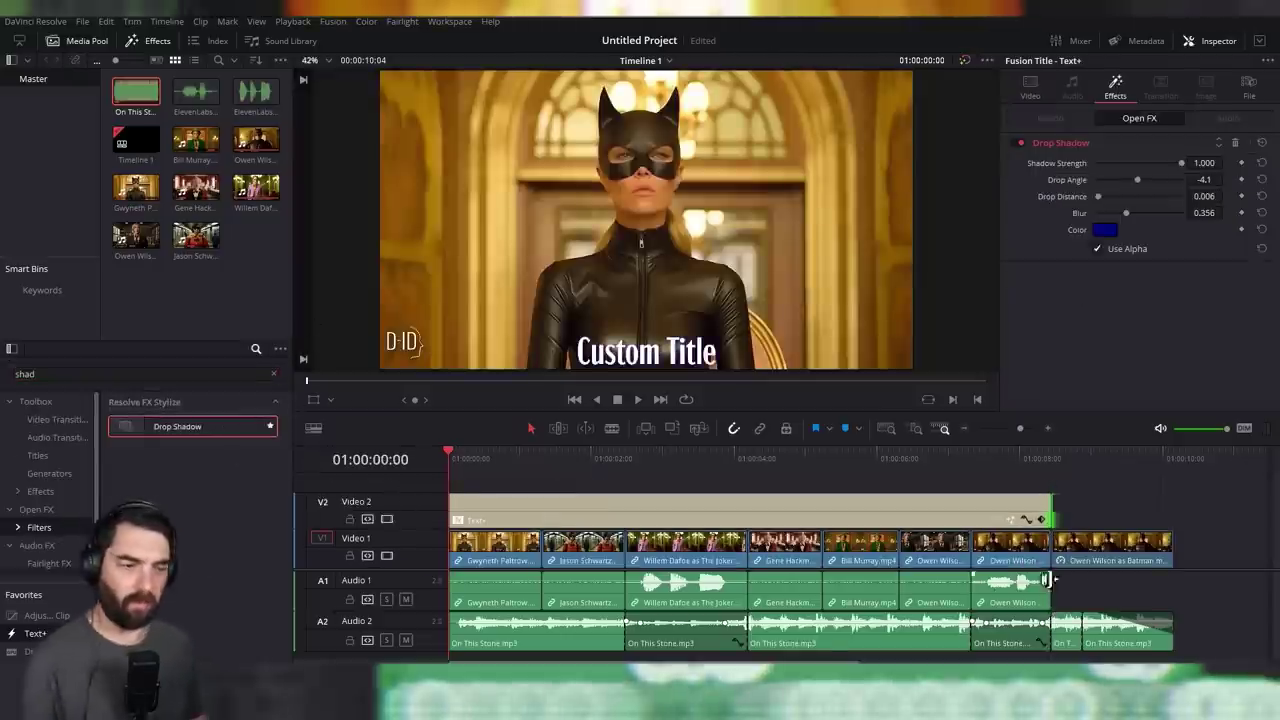
- Split the title at each character clip's boundary, starting at 01:00:01:08 and 01:00:02:12, so every clip has its own title
click(547, 458)
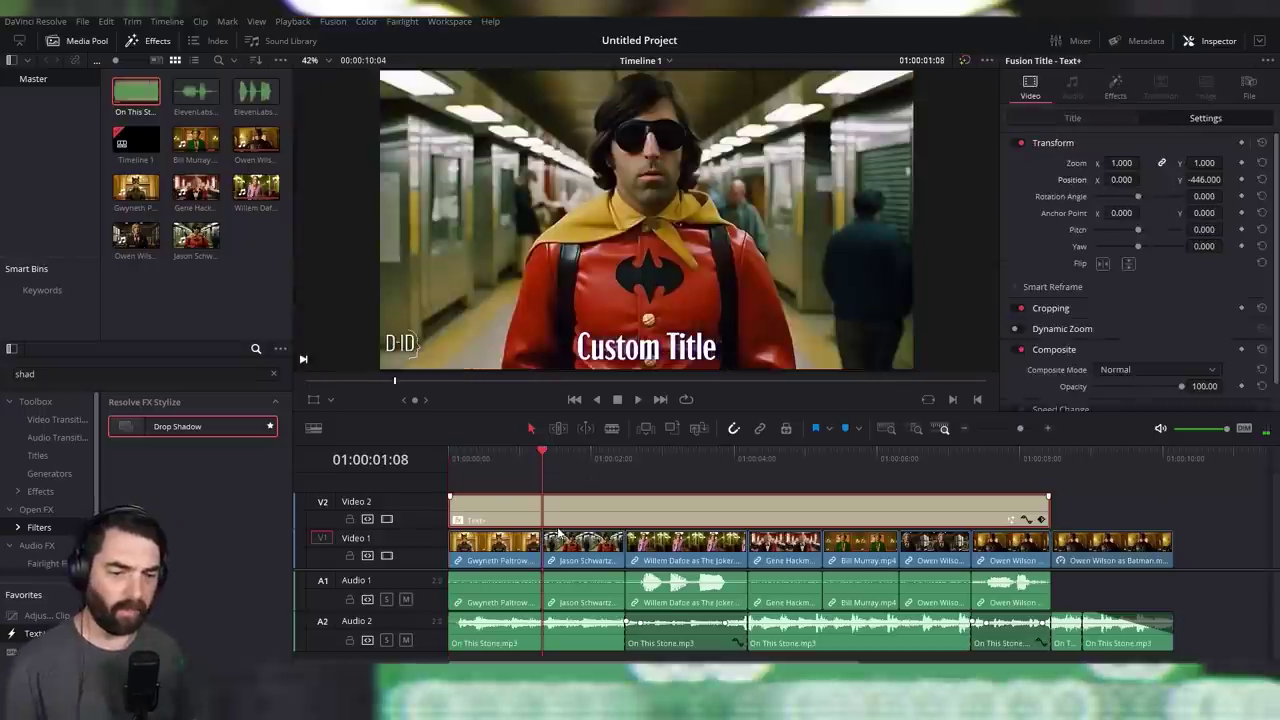
key(ctrl+b)
click(597, 458)
click(624, 459)
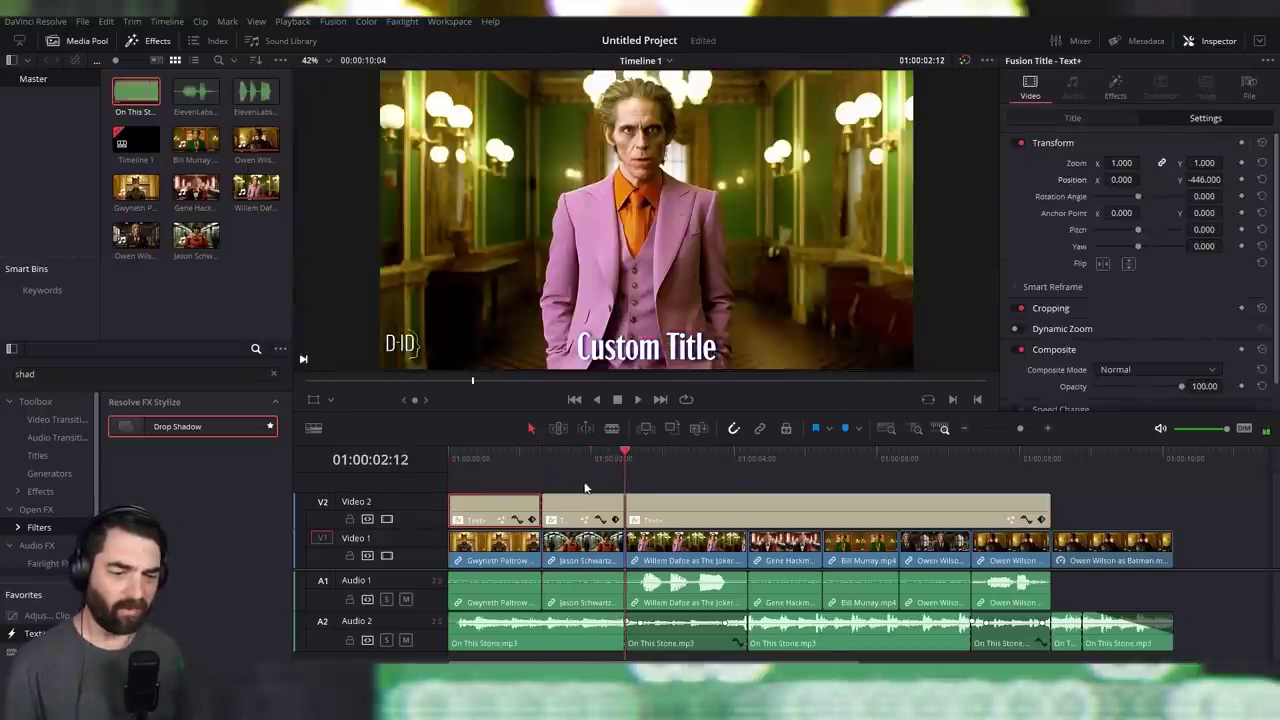
drag(646, 459, 897, 459)
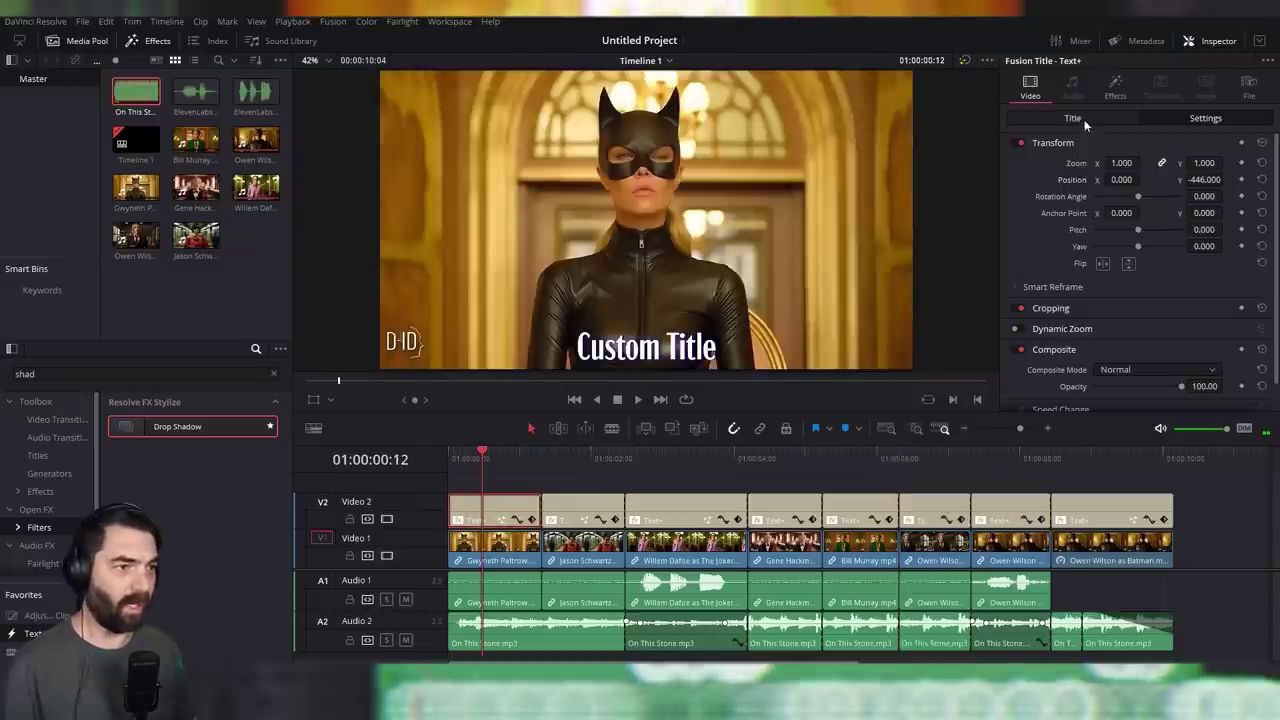
- Change the first title's text to "Gwyneth Paltrow As Catwoman"
click(1073, 118)
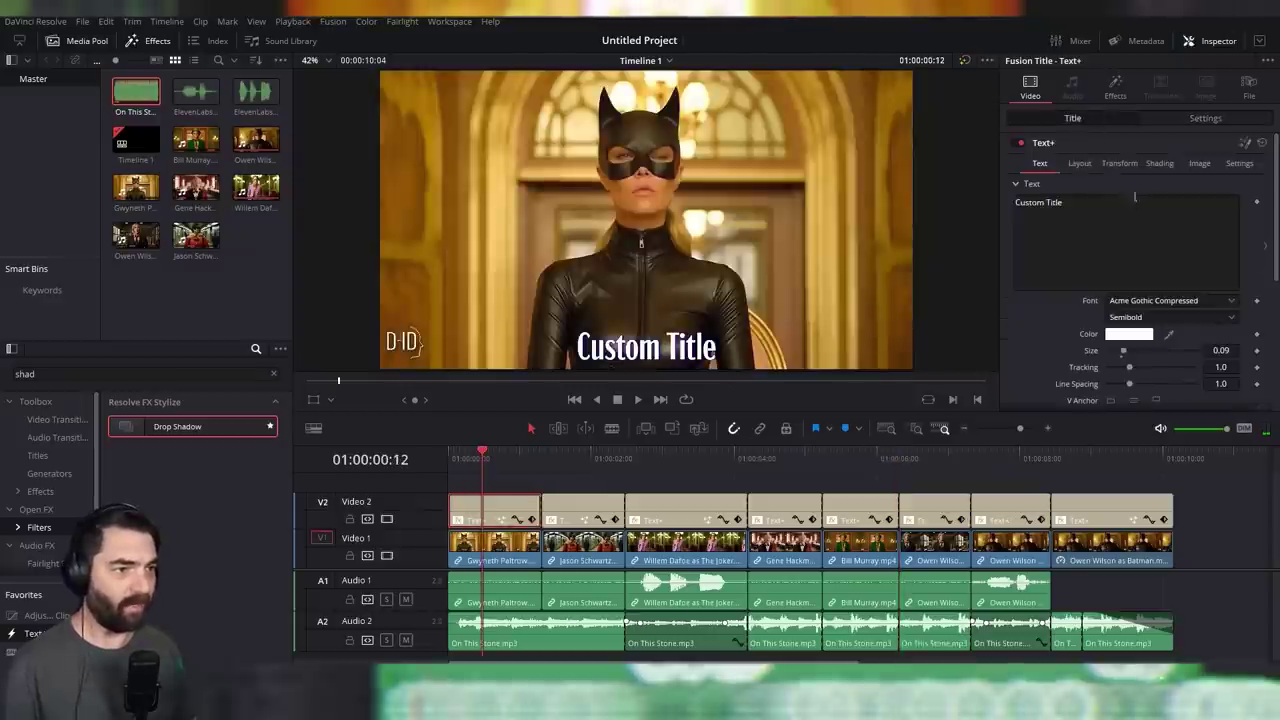
key(ctrl+a)
text(Gwyneth Palt)
text(ow As C)
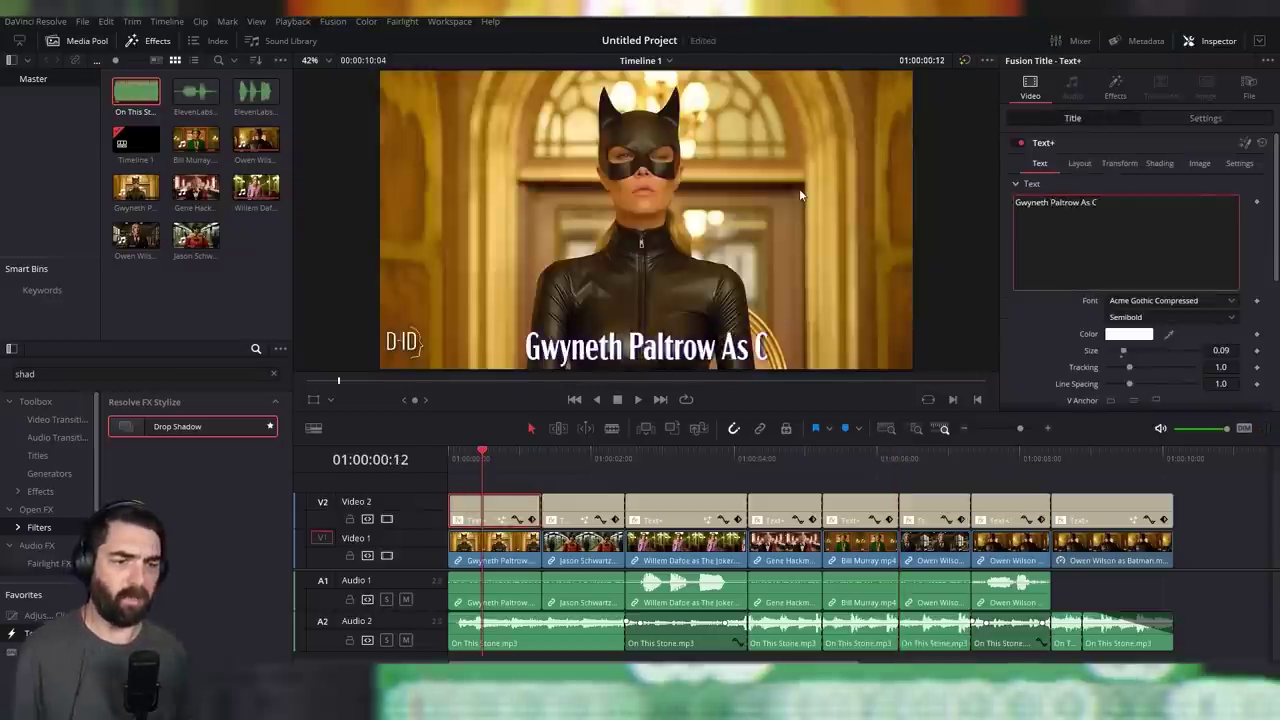
text(atwoman)
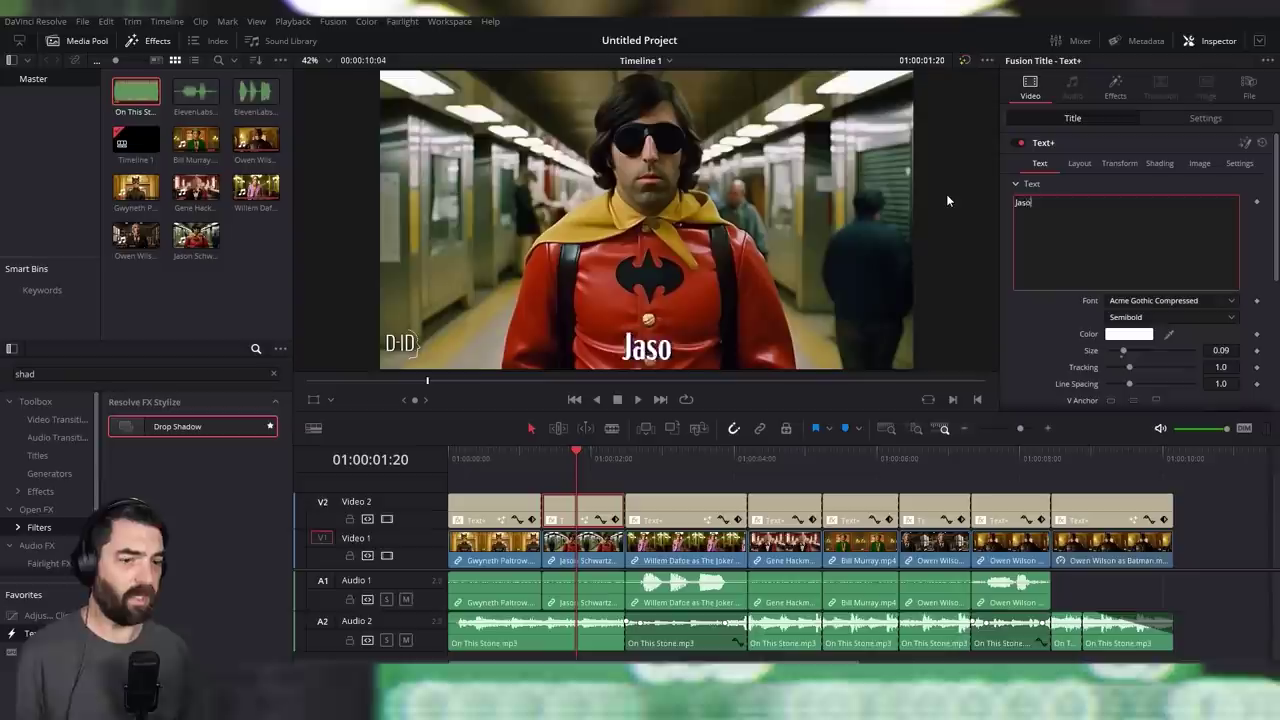
- Change the second title's text to "Jason Schwartzman As Robin"
text(n Schwartzman As Robit)
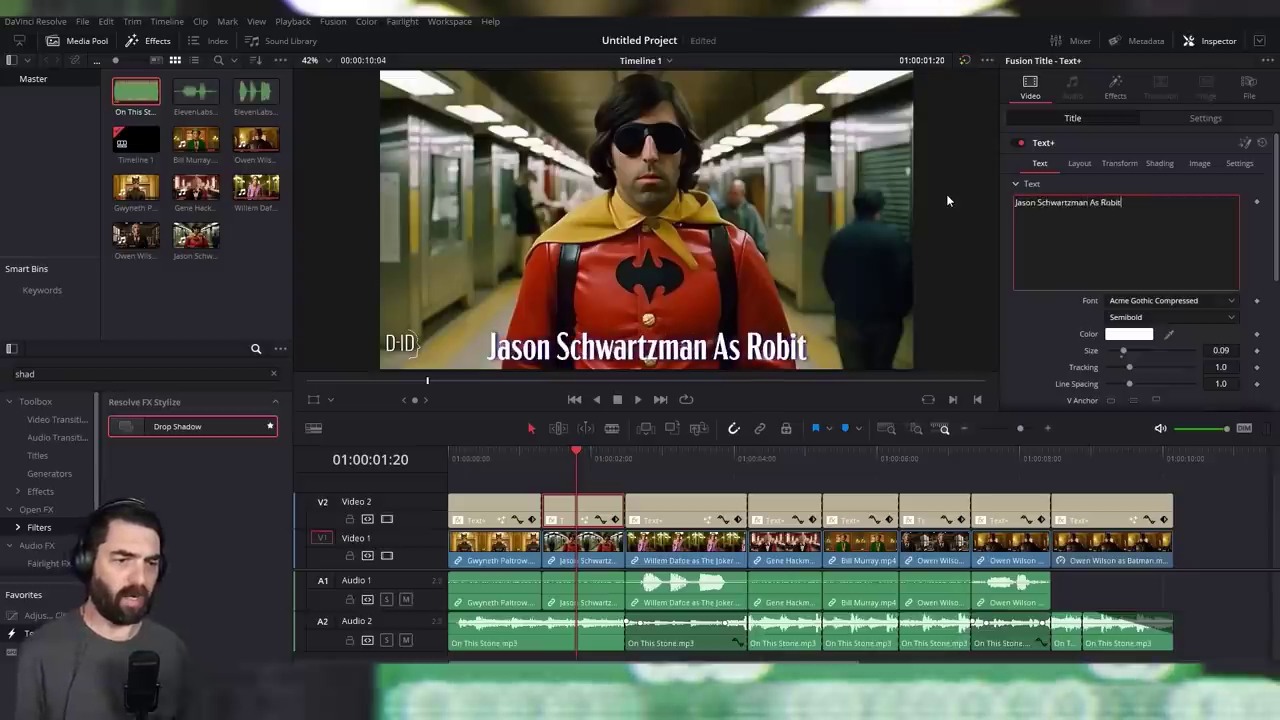
key(BackSpace)
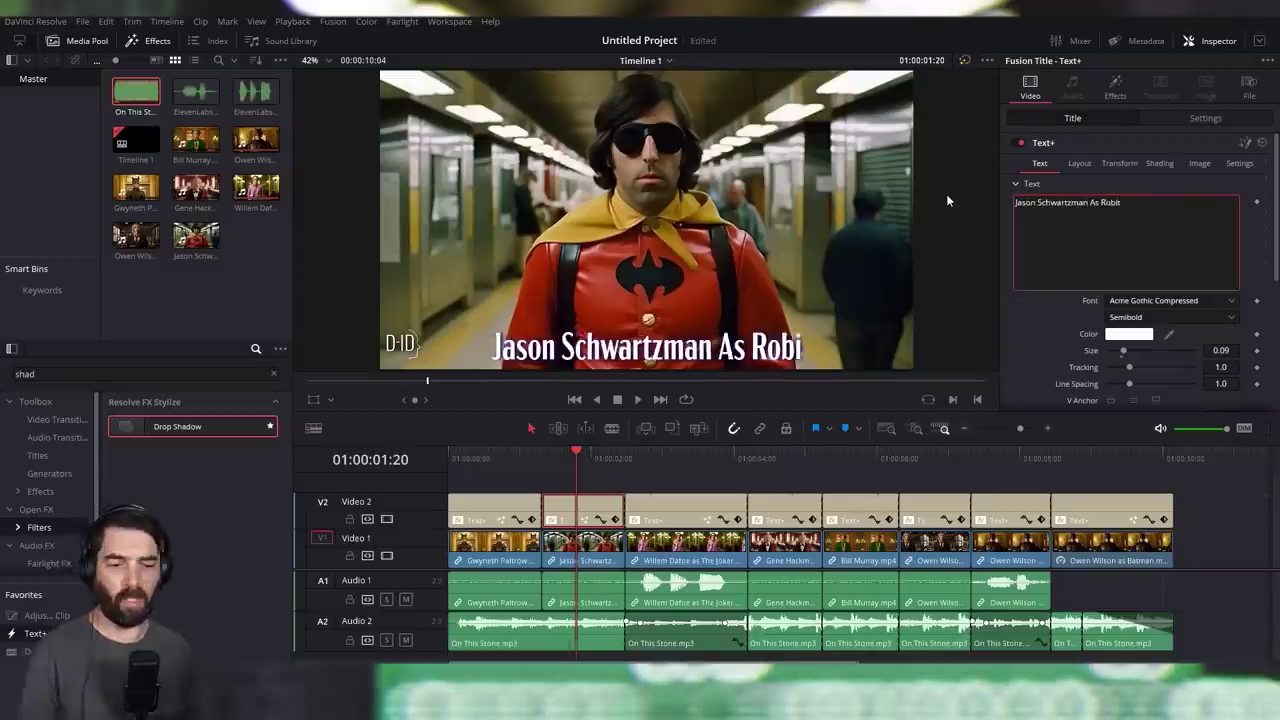
text(n)
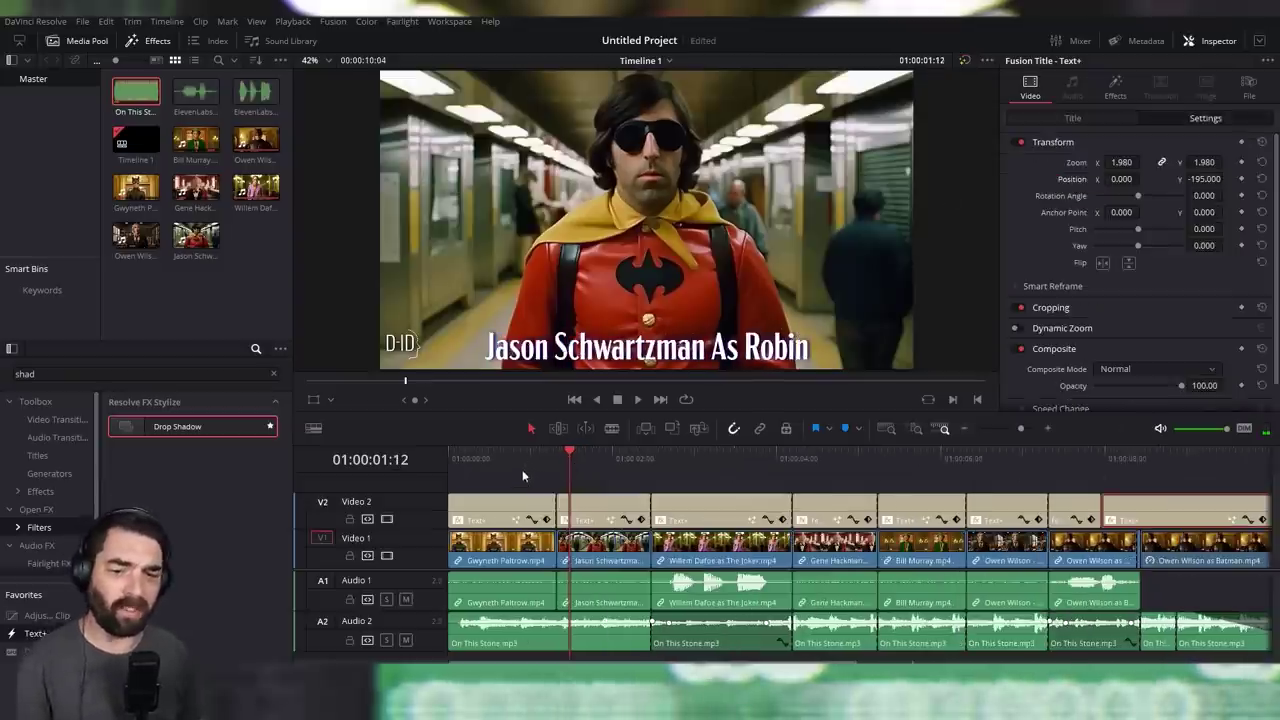
- Keyframe the Gwyneth Paltrow clip's transform at its start and set its zoom to 1.1 at its end
click(484, 474)
key(Home)
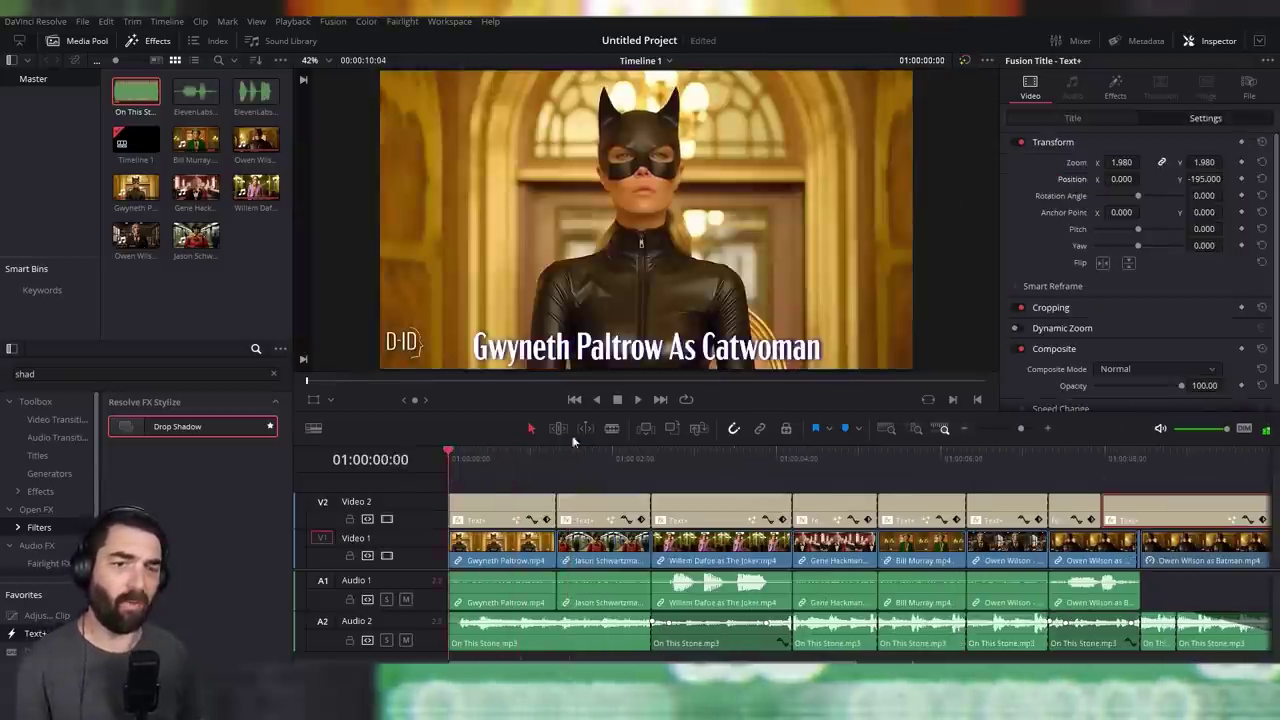
click(502, 547)
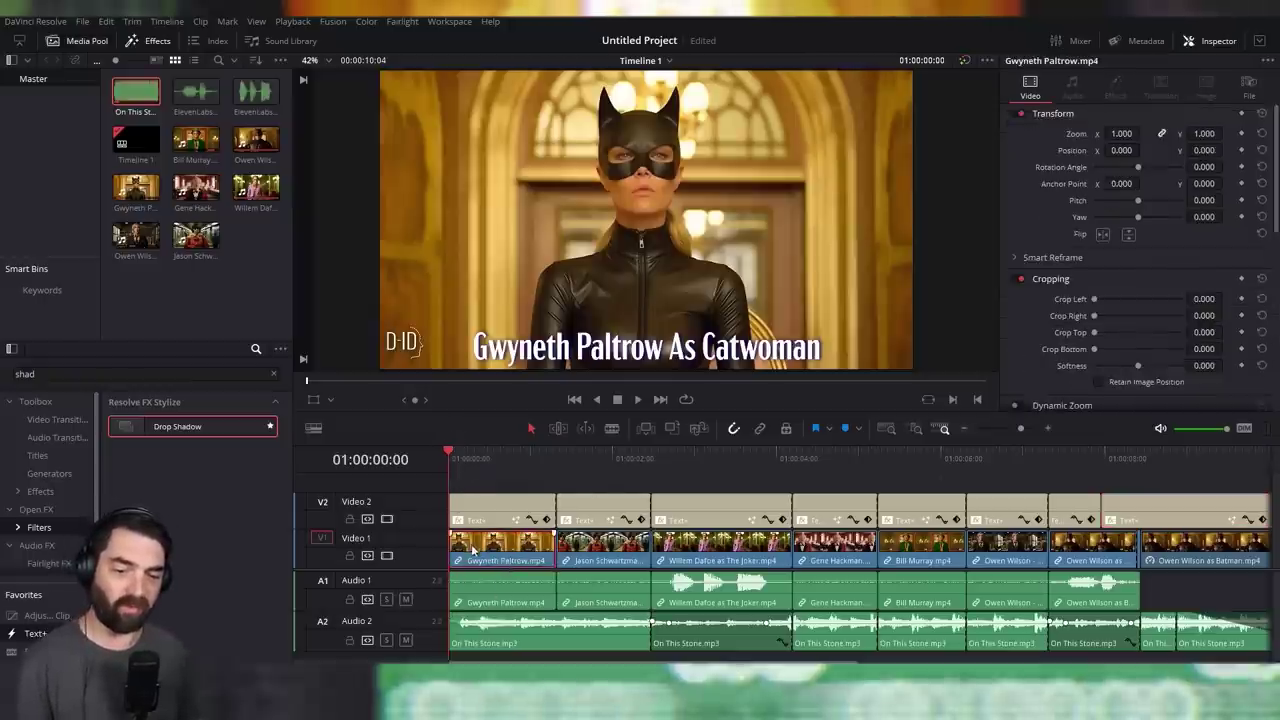
click(1241, 113)
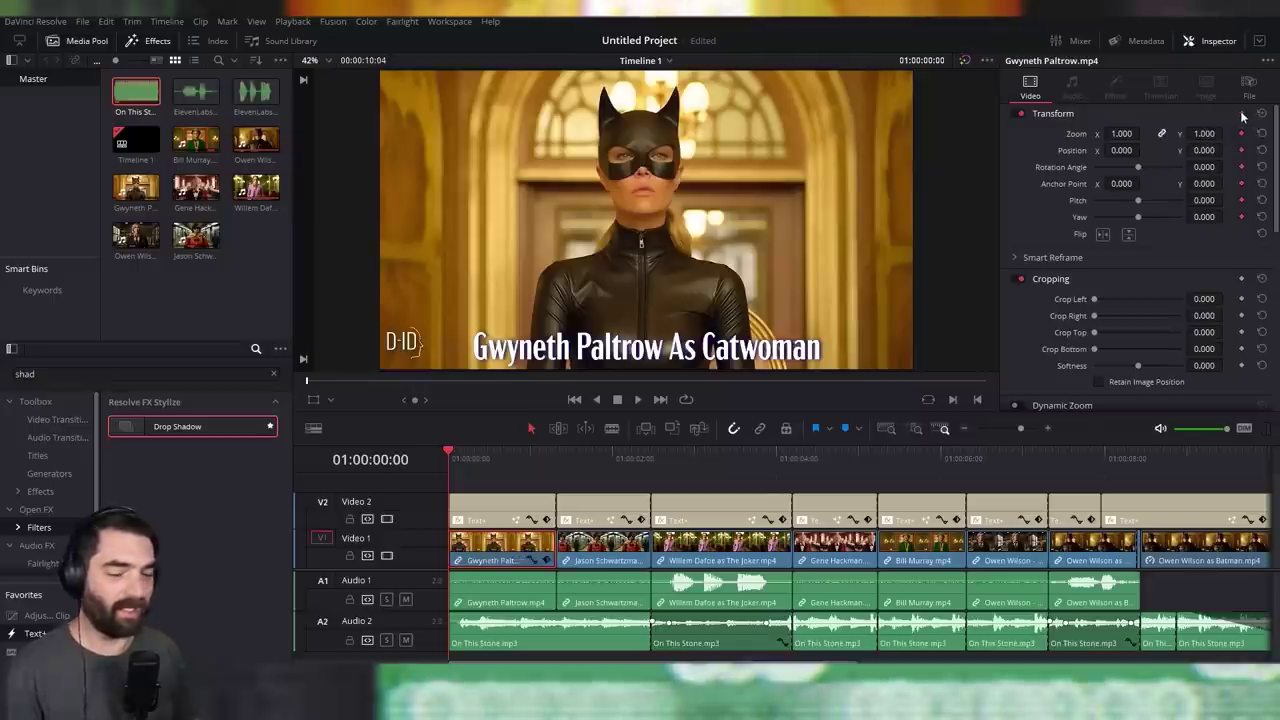
click(547, 456)
key(Left)
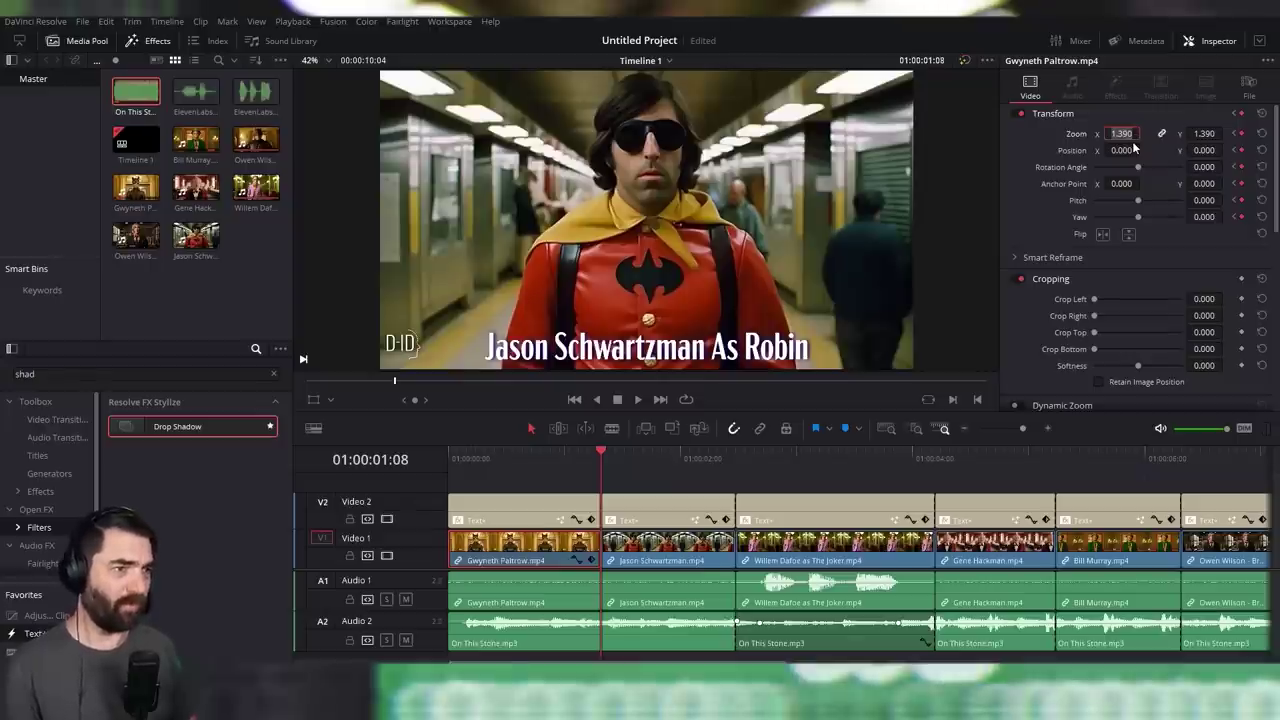
text(1.1)
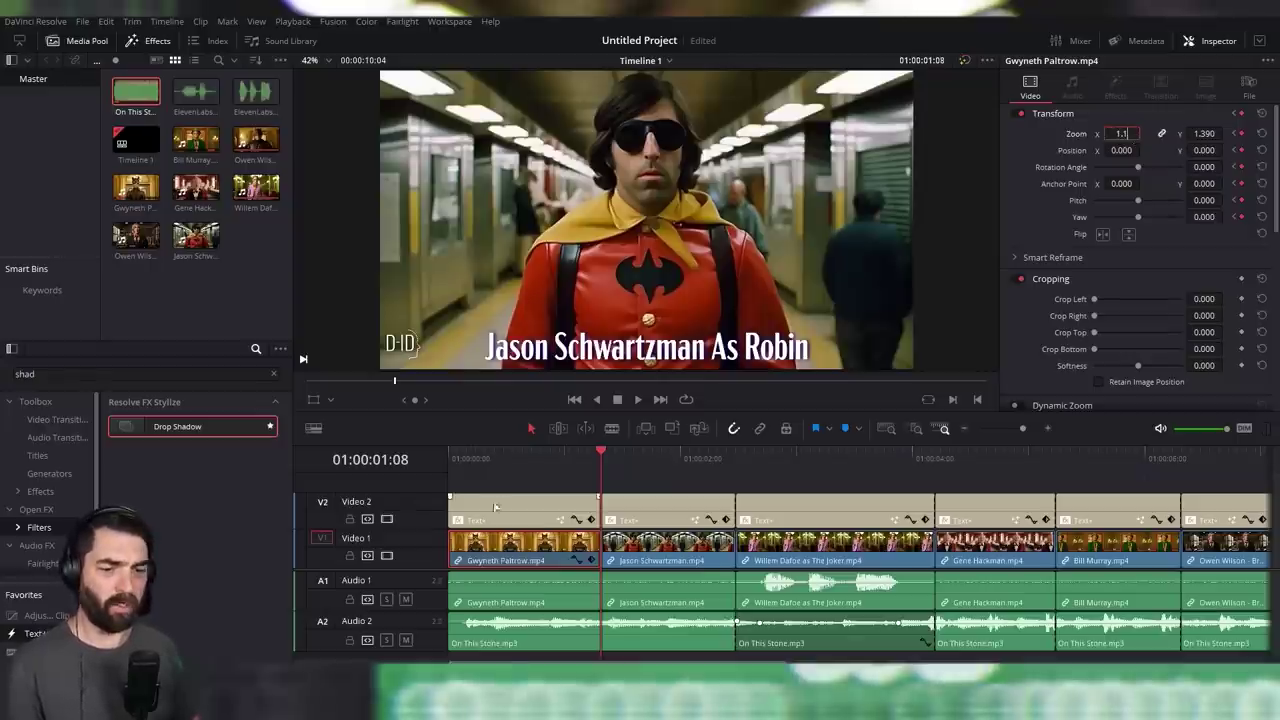
- Play the Gwyneth Paltrow clip from the timeline start to check the slow zoom
click(529, 457)
key(Home)
key(space)
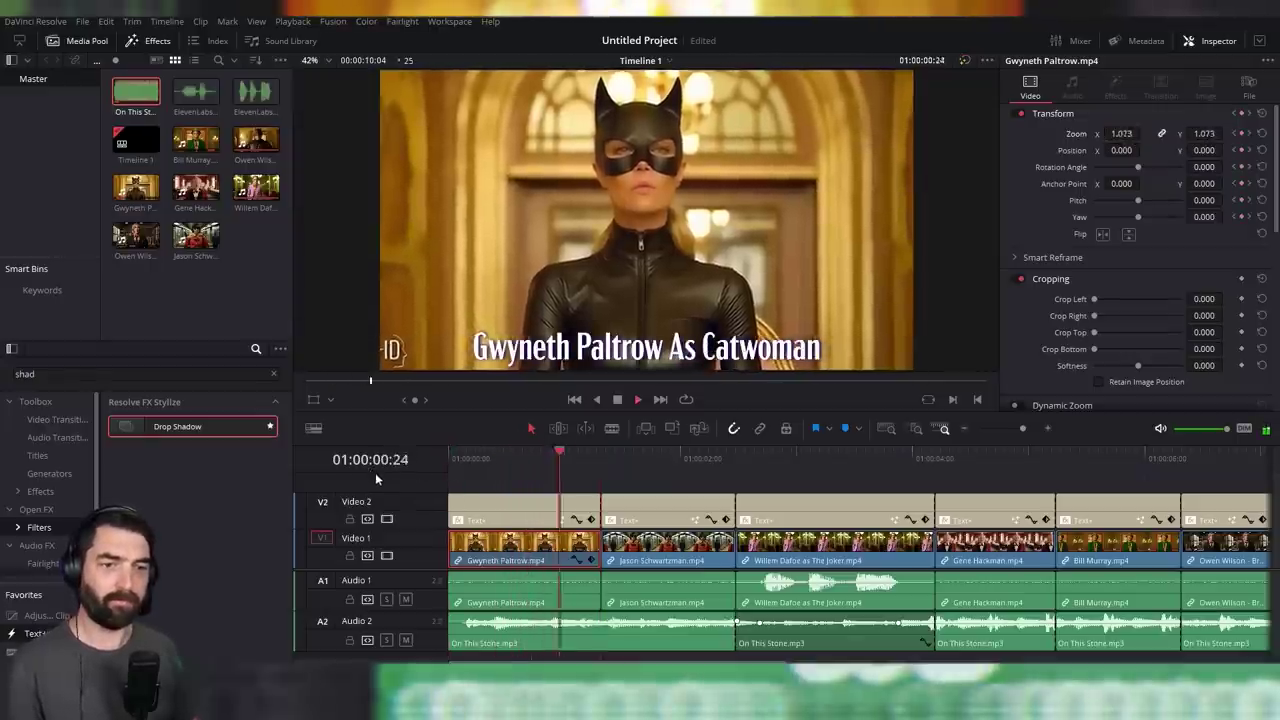
key(Home)
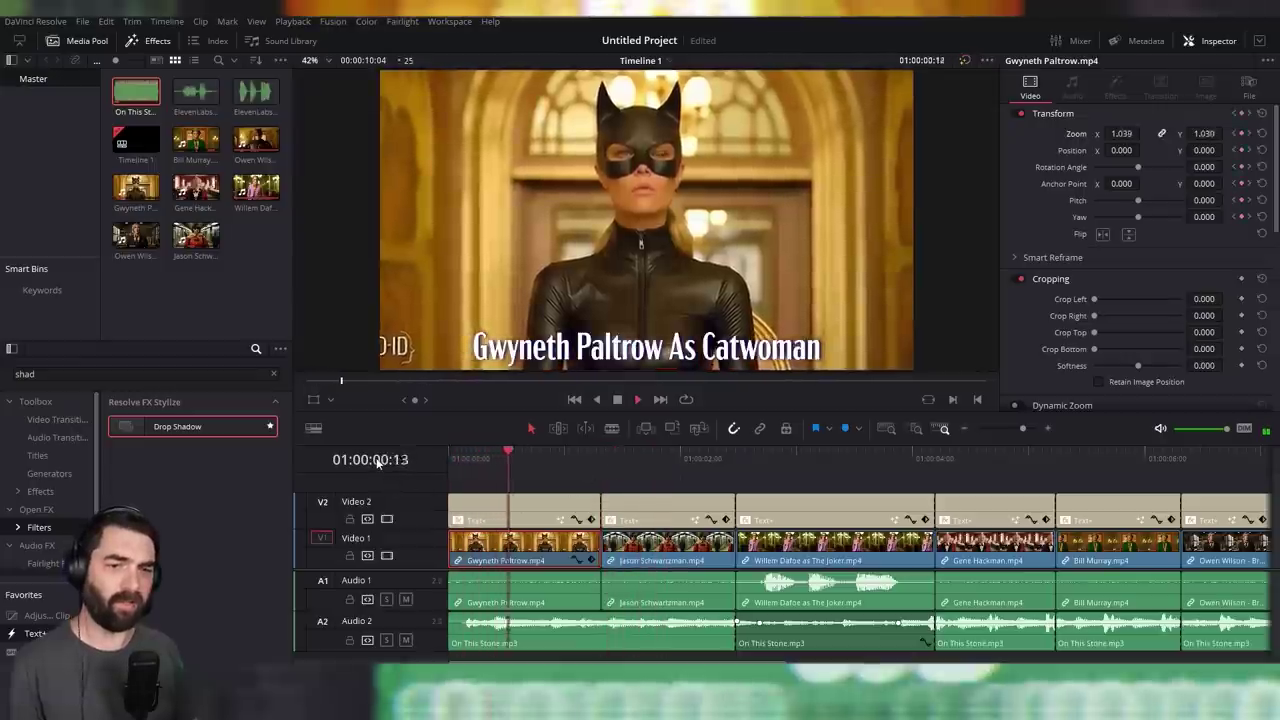
- Reduce the zoom at the end of the Gwyneth Paltrow clip for a subtler push-in and replay it from the start
drag(583, 450, 594, 448)
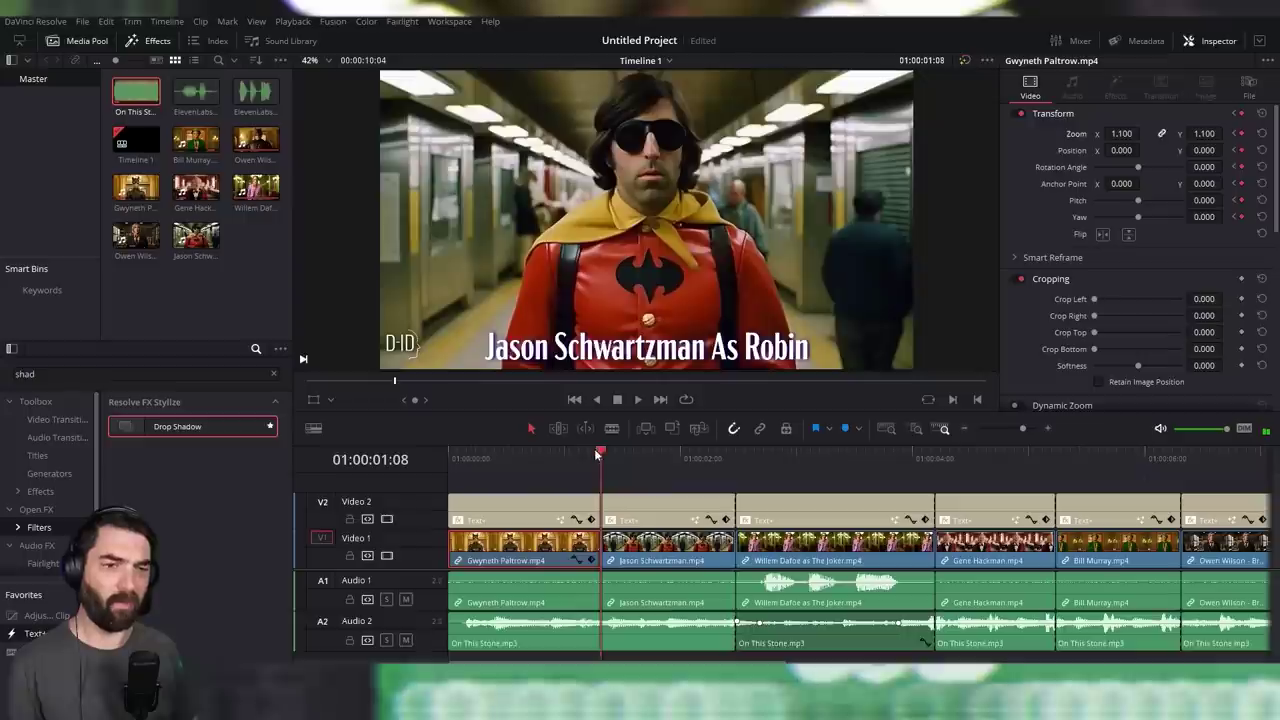
click(1122, 133)
text(1.)
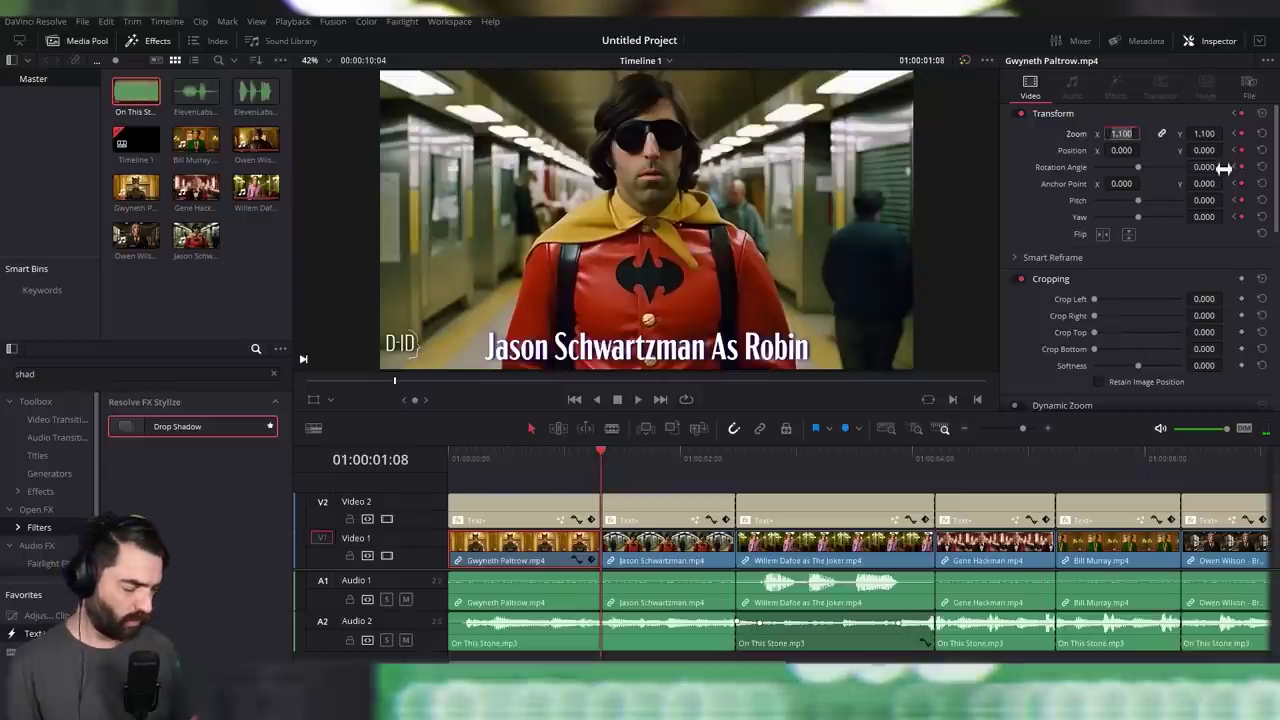
key(Return)
key(Home)
key(space)
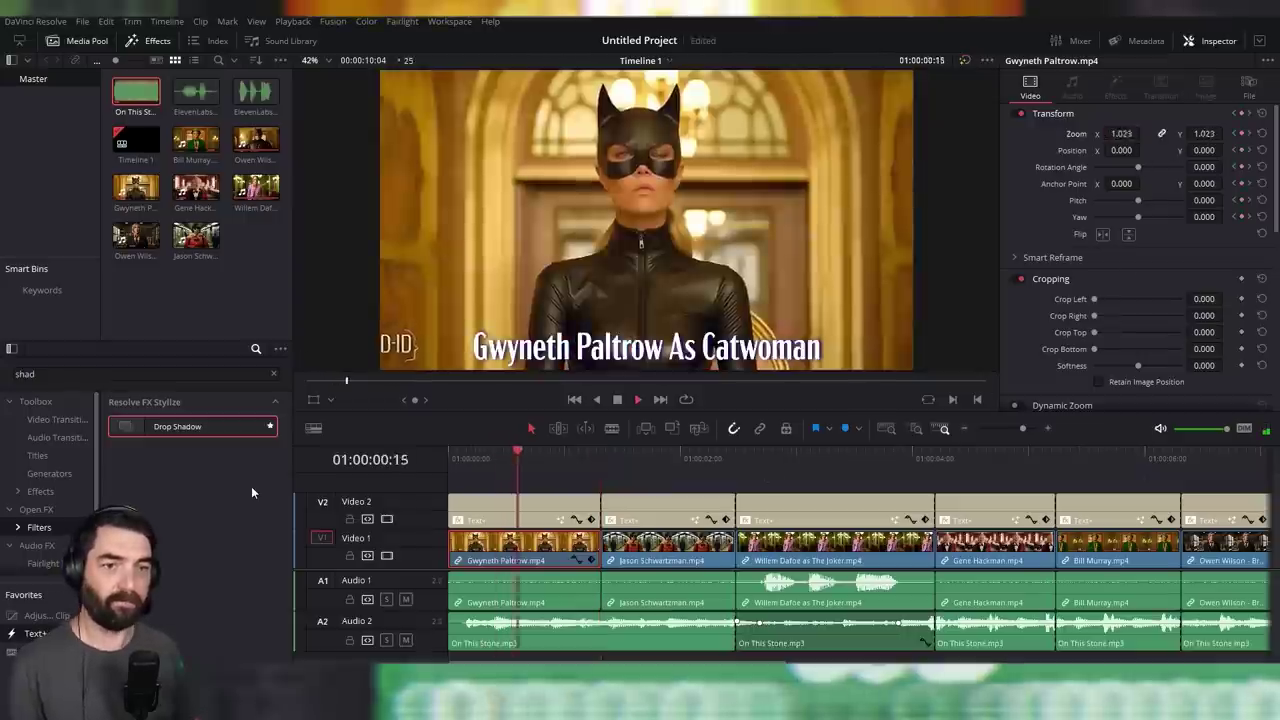
- Keyframe the Jason Schwartzman clip's transform at its start, set its zoom to 1.05 at its end, and play the trailer back
click(627, 549)
click(609, 460)
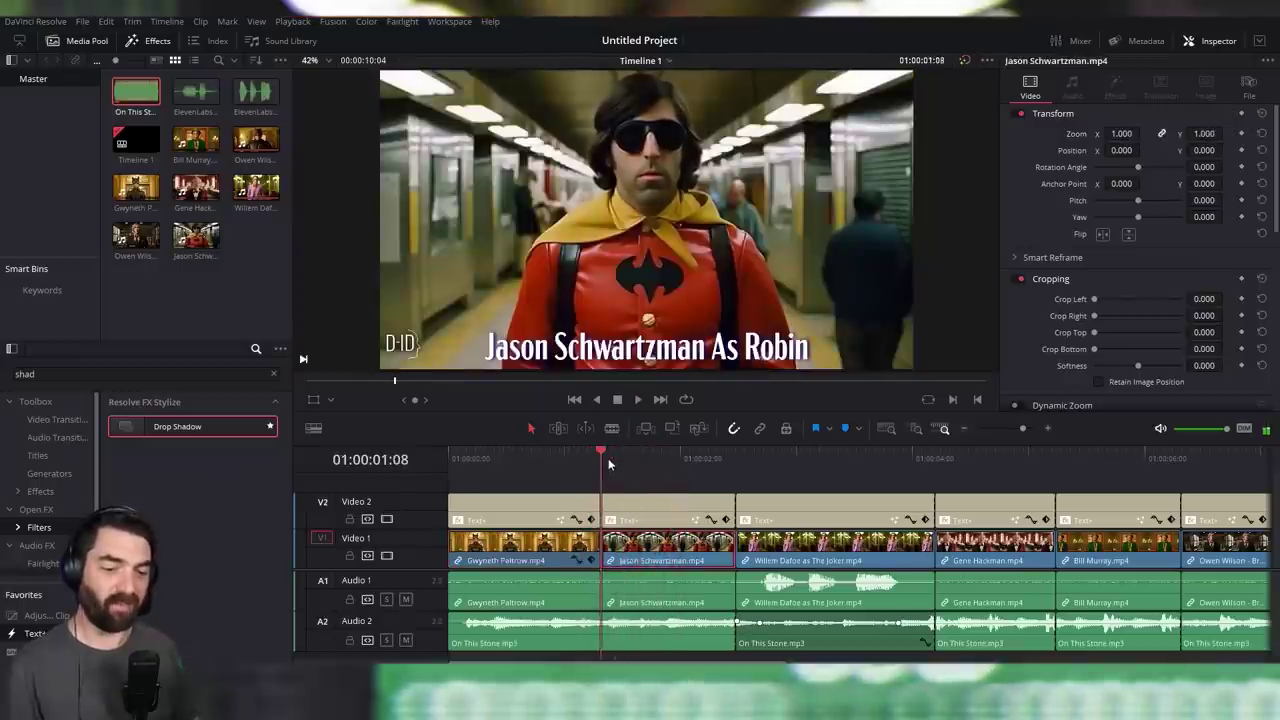
click(733, 459)
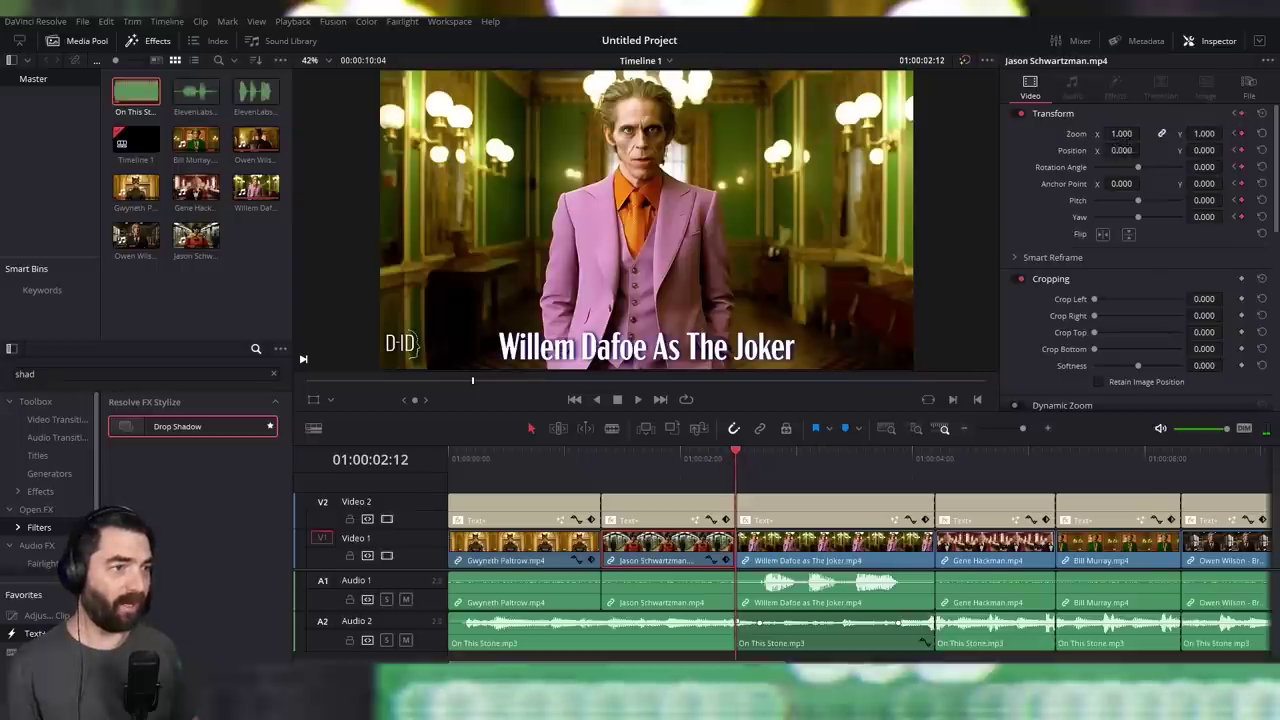
click(1121, 133)
key(Return)
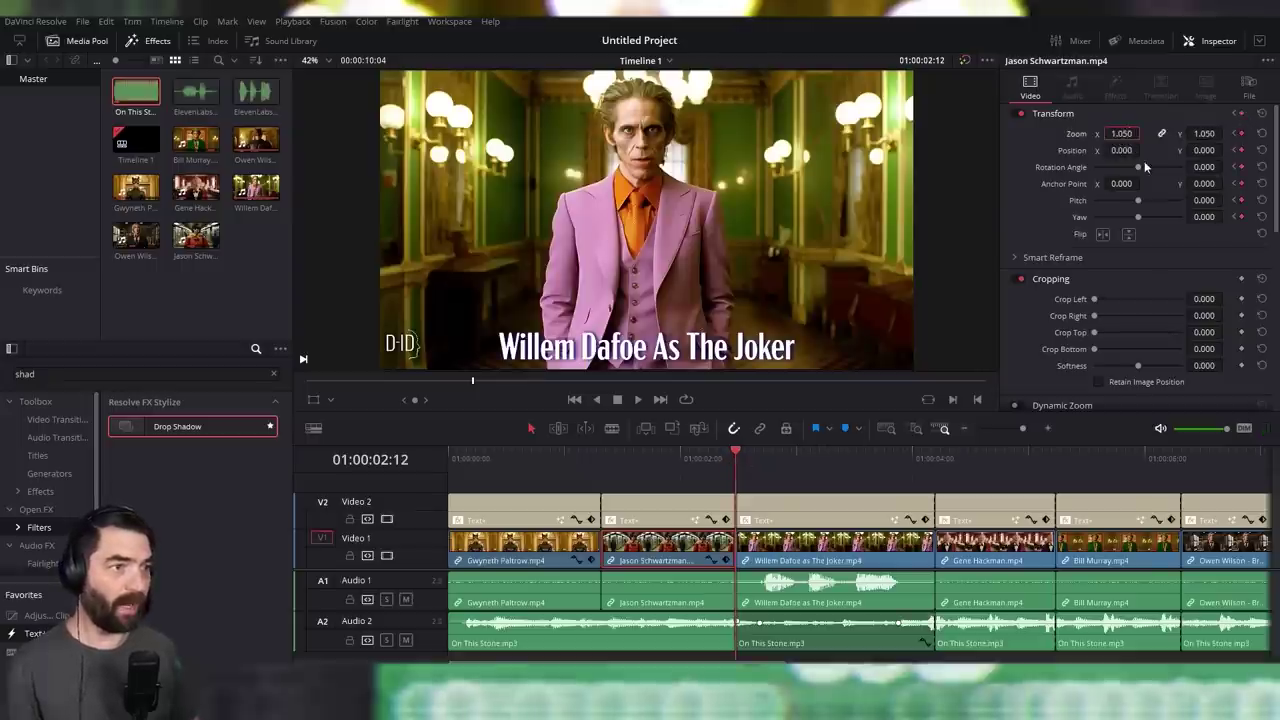
key(Home)
key(space)
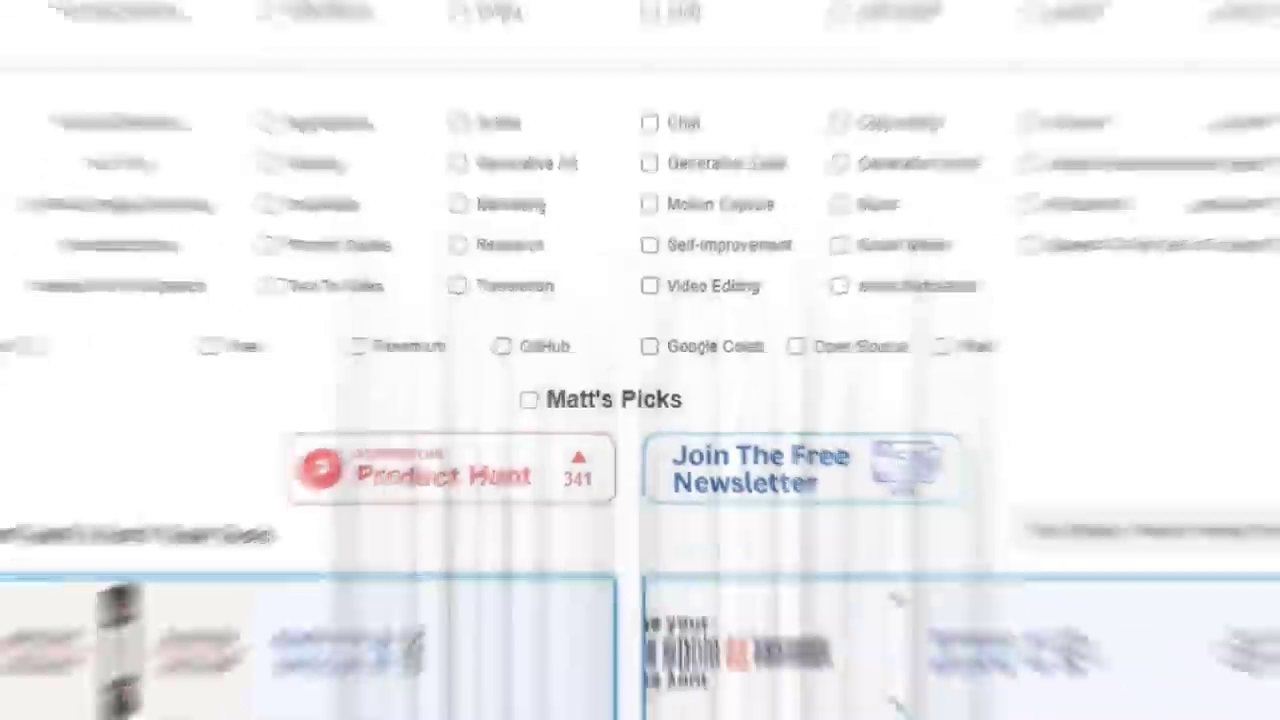
- Switch to the Future Tools website in the browser, browse the tool listings and AI News page, and return to the home page
scroll(866, 516, down, 3)
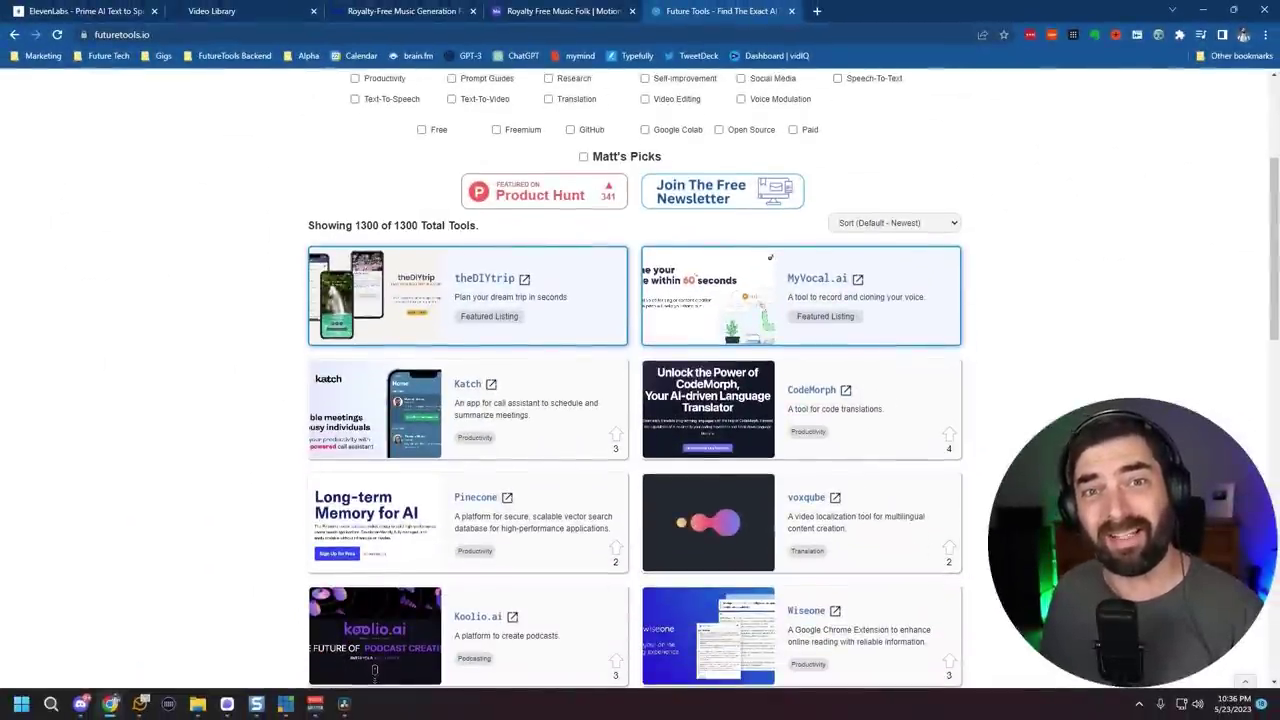
scroll(770, 257, up, 5)
click(781, 101)
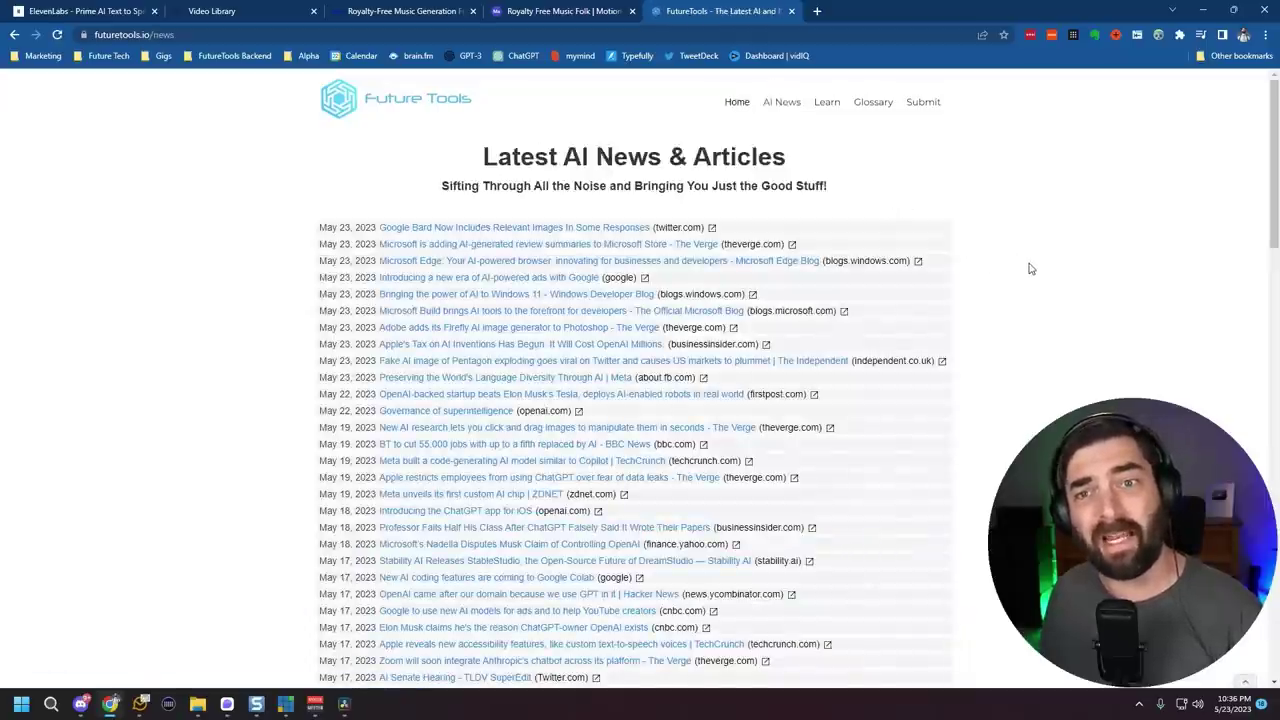
click(397, 94)
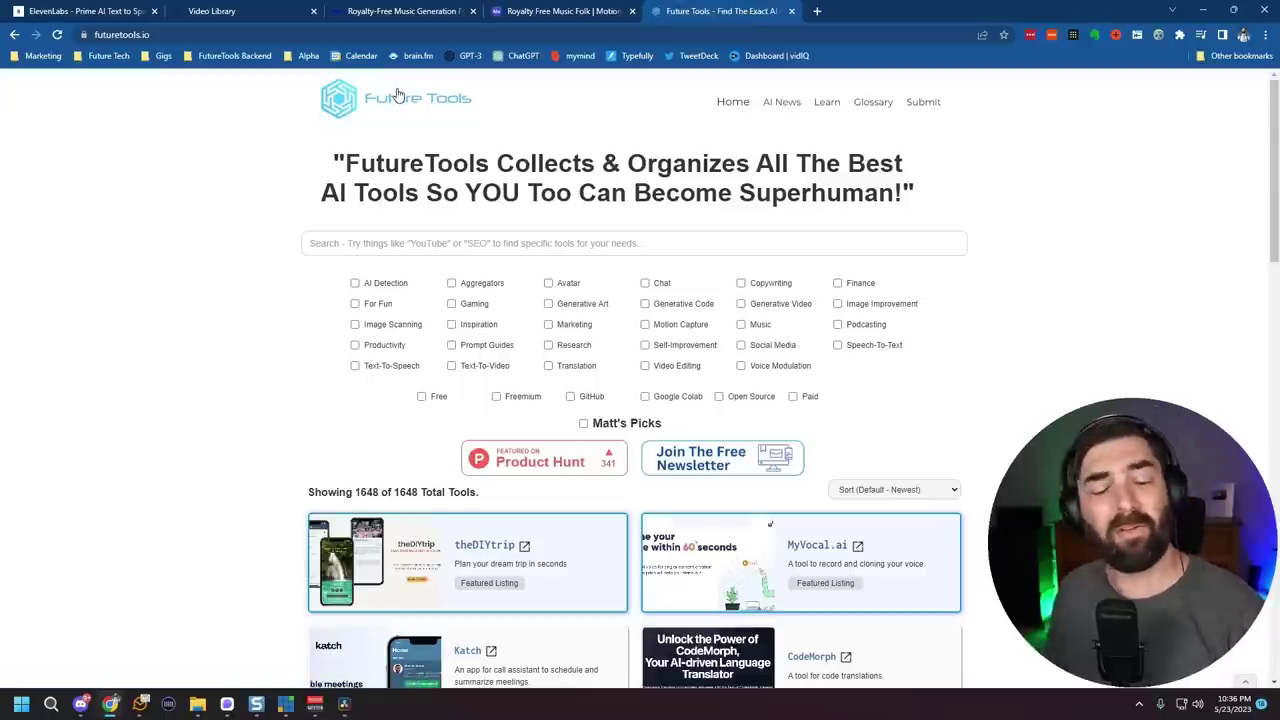